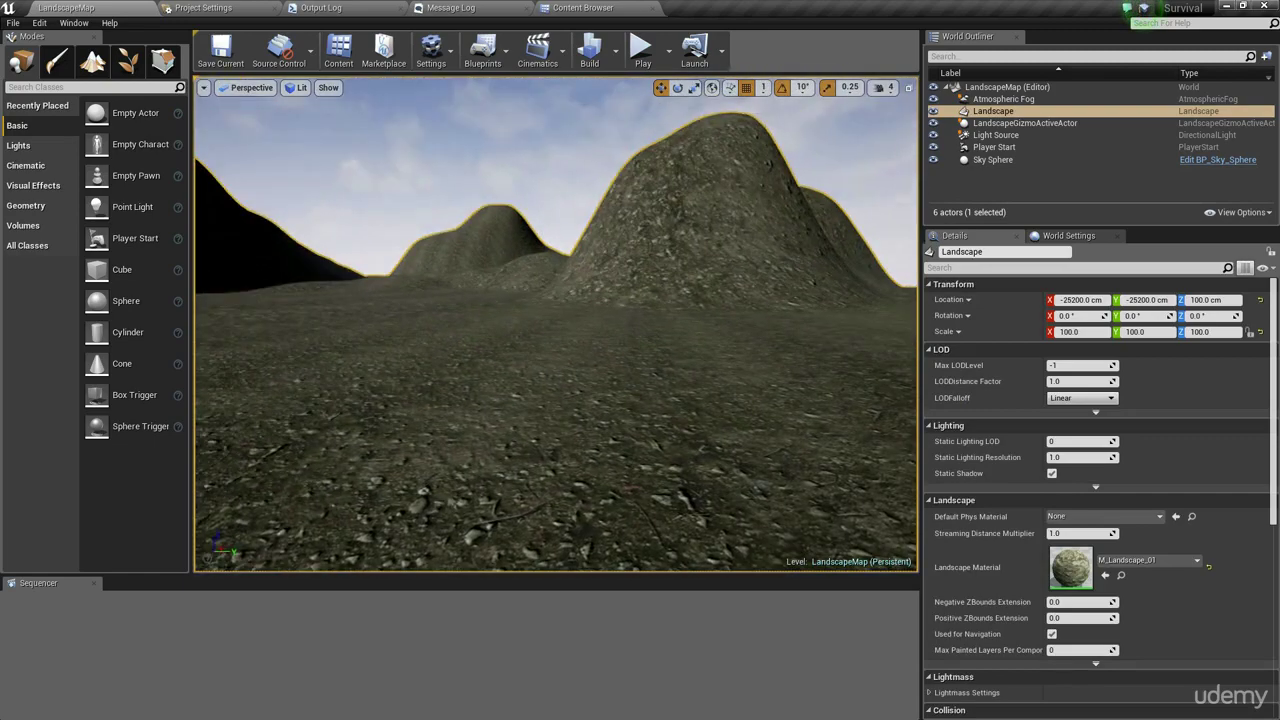
# Step: Examine the landscape's ground texture and surrounding hills up close in the level viewport
pyautogui.press('w')
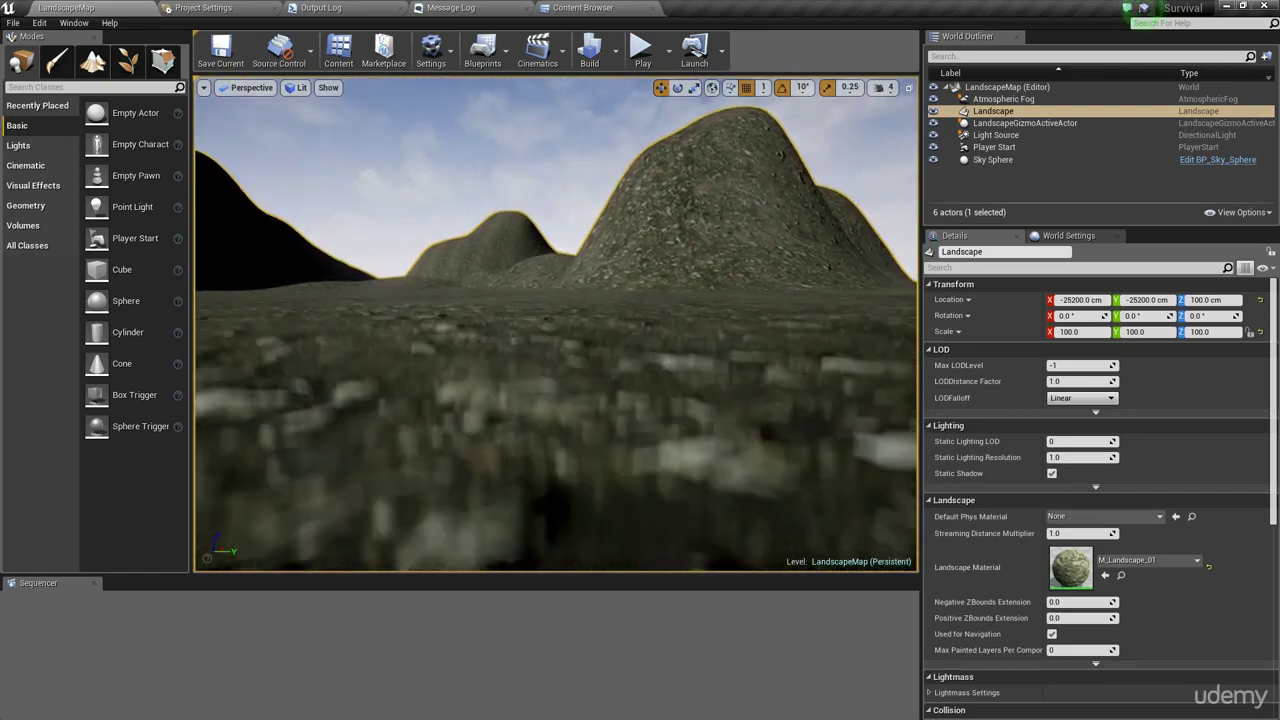
pyautogui.press('w')
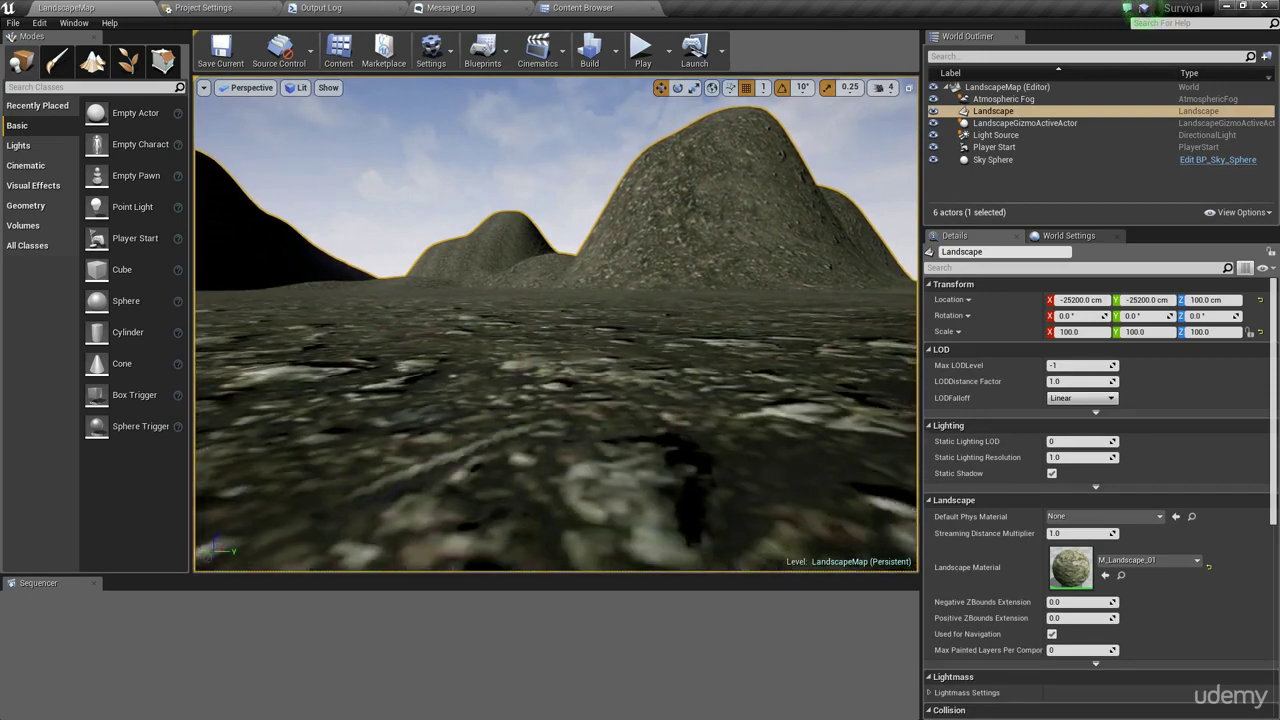
pyautogui.press('s')
pyautogui.moveTo(536, 315); pyautogui.dragTo(540, 420, button='right')
pyautogui.press('w')
pyautogui.moveTo(702, 199); pyautogui.dragTo(670, 105, button='right')
pyautogui.press('s')
pyautogui.moveTo(509, 369); pyautogui.dragTo(455, 360, button='right')
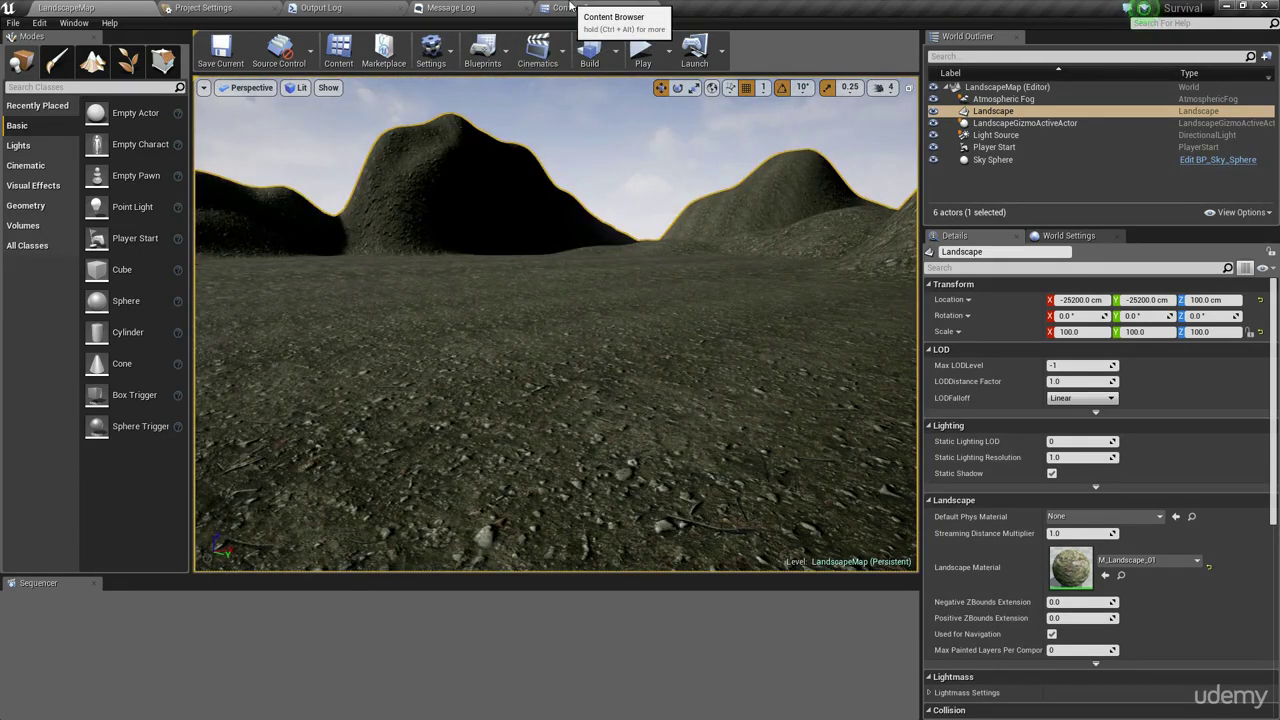
# Step: Open the ML_Dirt material function from the LandscapeAssets folder and dock its editor alongside the other open tabs
pyautogui.click(569, 7)
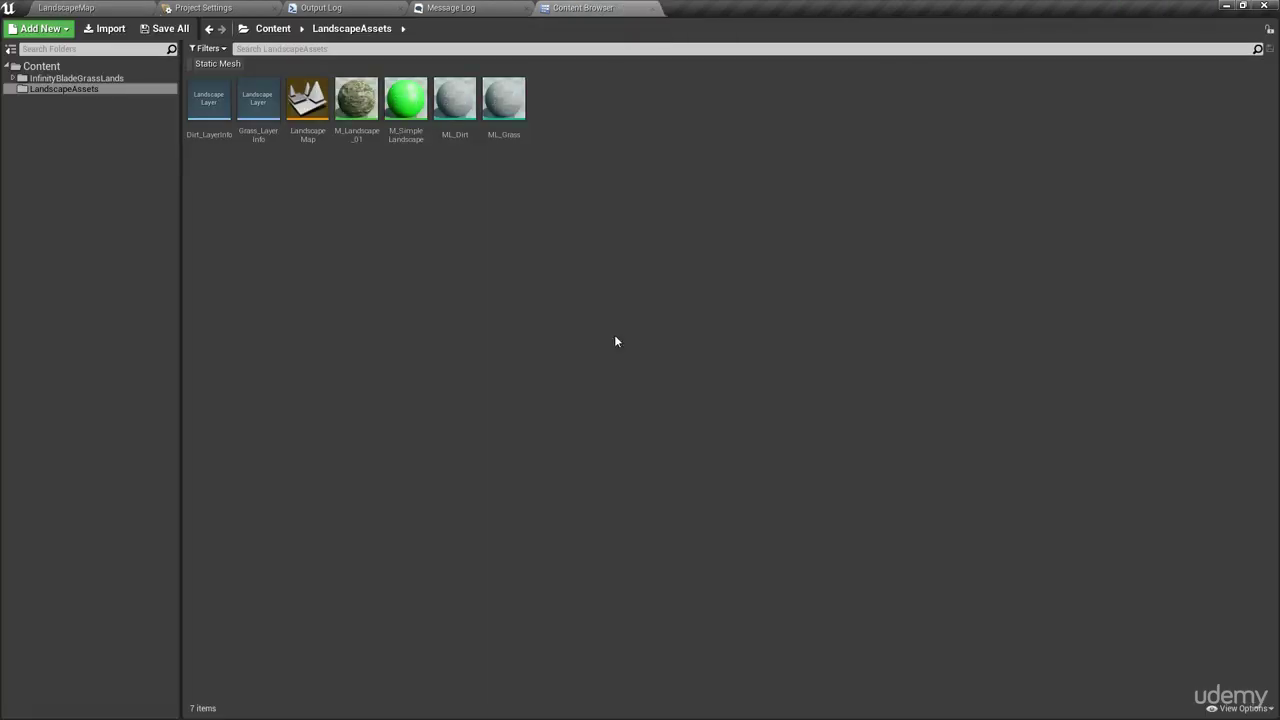
pyautogui.doubleClick(456, 108)
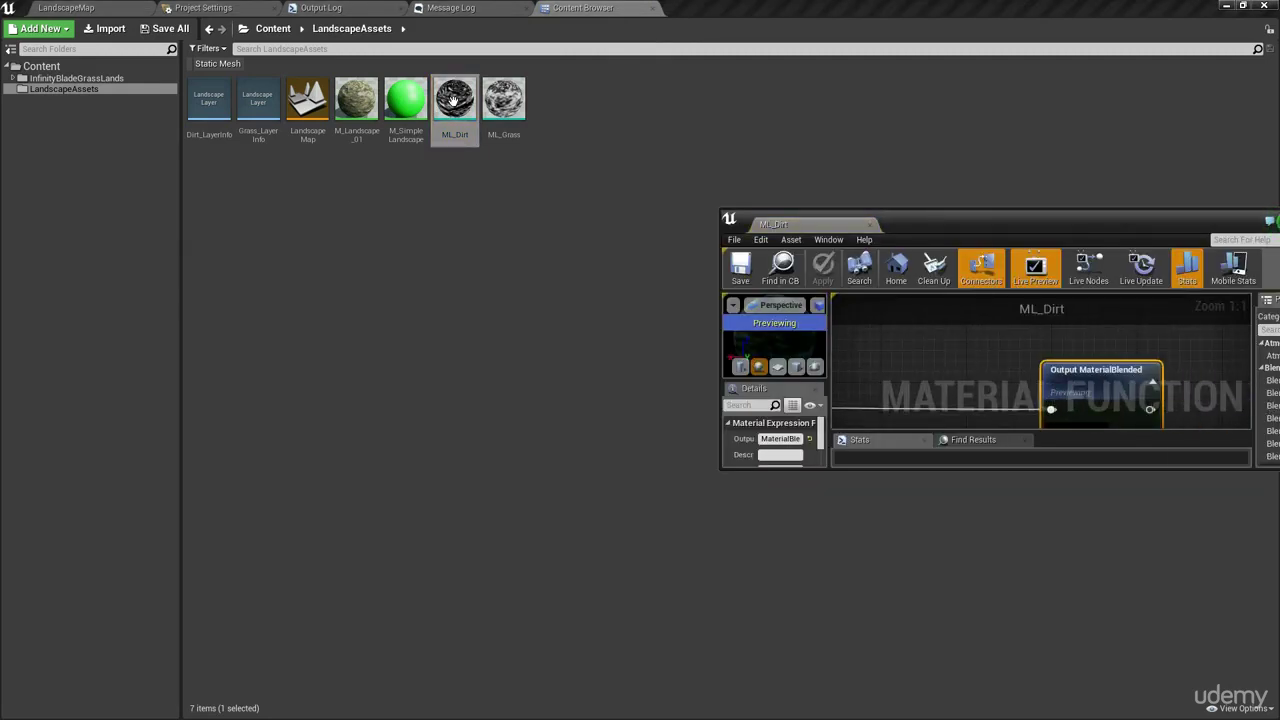
pyautogui.moveTo(807, 225); pyautogui.dragTo(766, 9)
pyautogui.click(594, 207)
pyautogui.scroll(-2, 849, 186)
pyautogui.moveTo(752, 207); pyautogui.dragTo(864, 168, button='right')
pyautogui.moveTo(602, 272); pyautogui.dragTo(663, 343, button='right')
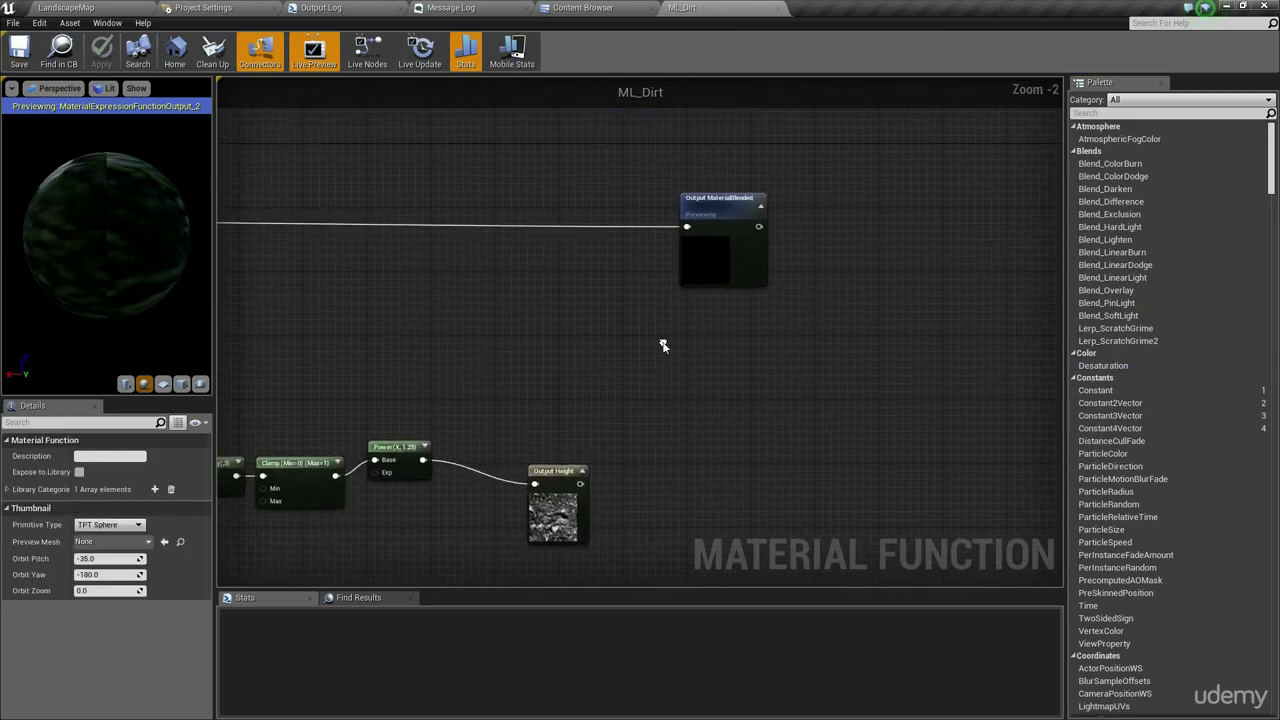
# Step: Move Output Height beside the Power node and align both with the Clamp node in the height chain
pyautogui.moveTo(572, 503); pyautogui.dragTo(500, 478)
pyautogui.click(574, 460)
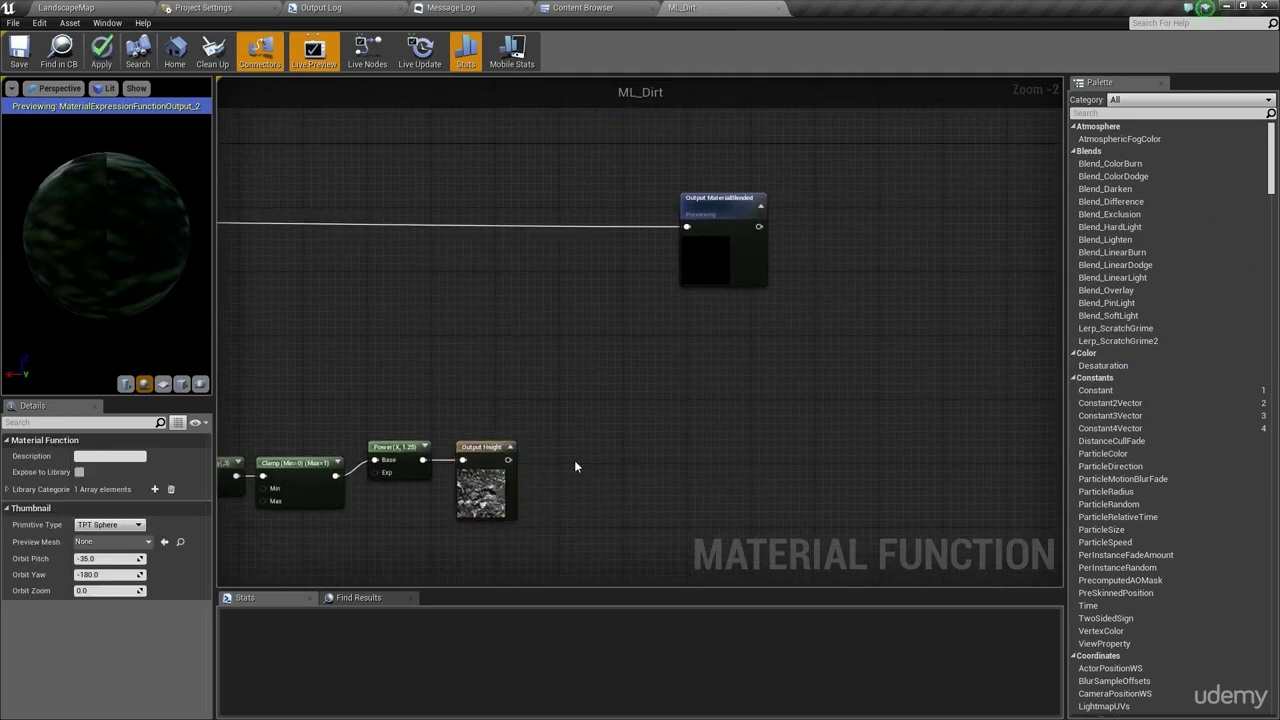
pyautogui.moveTo(574, 460); pyautogui.dragTo(645, 394, button='right')
pyautogui.moveTo(631, 380); pyautogui.dragTo(460, 456)
pyautogui.moveTo(486, 406); pyautogui.dragTo(478, 422)
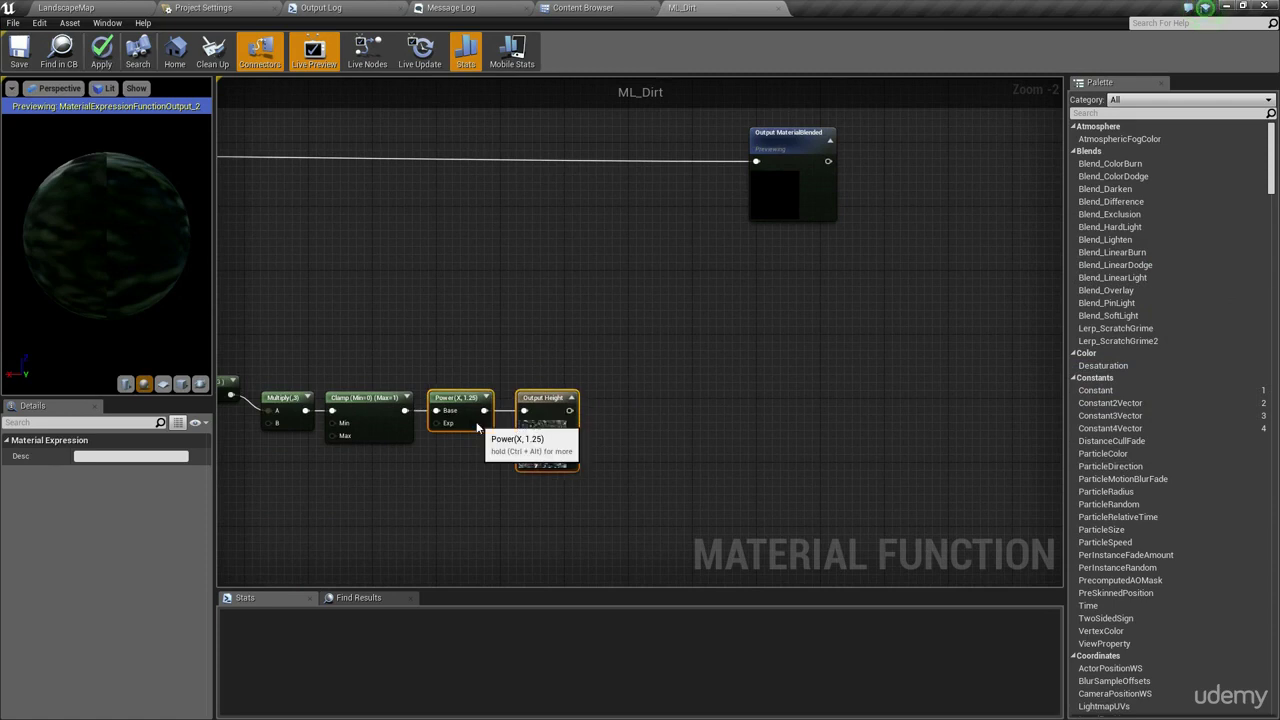
pyautogui.click(634, 368)
# Step: Shift the height chain from Mask through Output Height slightly upward, closer in line with GetMaterialAttributes
pyautogui.moveTo(634, 367); pyautogui.dragTo(574, 359, button='right')
pyautogui.scroll(-3, 749, 353)
pyautogui.scroll(1, 750, 346)
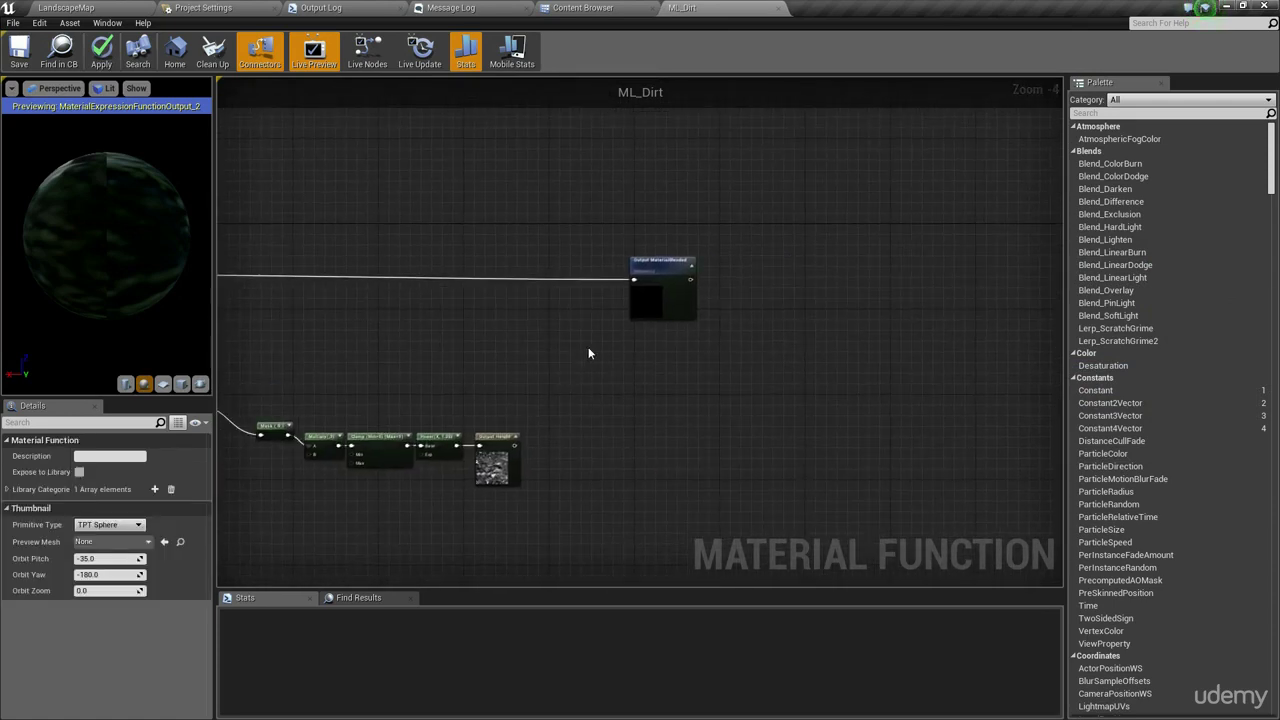
pyautogui.moveTo(588, 352); pyautogui.dragTo(739, 337, button='right')
pyautogui.moveTo(740, 337); pyautogui.dragTo(400, 486)
pyautogui.moveTo(660, 466); pyautogui.dragTo(660, 434)
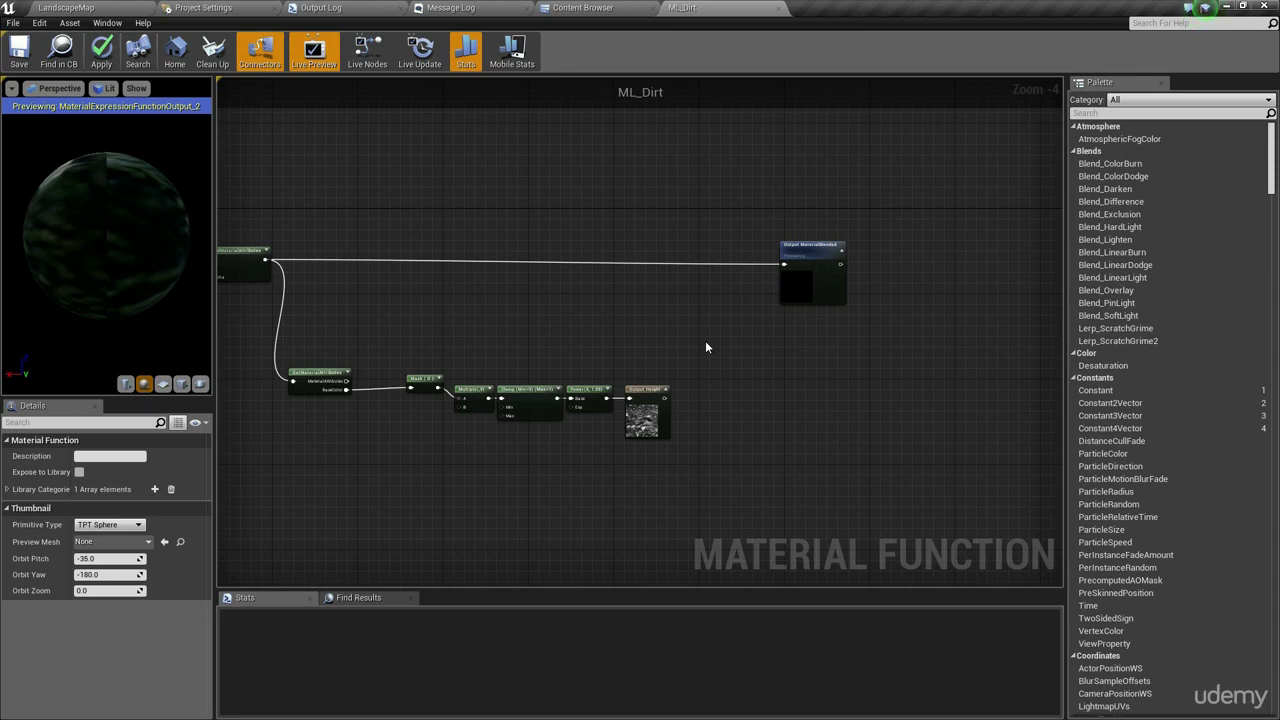
# Step: Move the Output MaterialBlended node farther right to make room on its incoming wire
pyautogui.moveTo(720, 343); pyautogui.dragTo(667, 300, button='right')
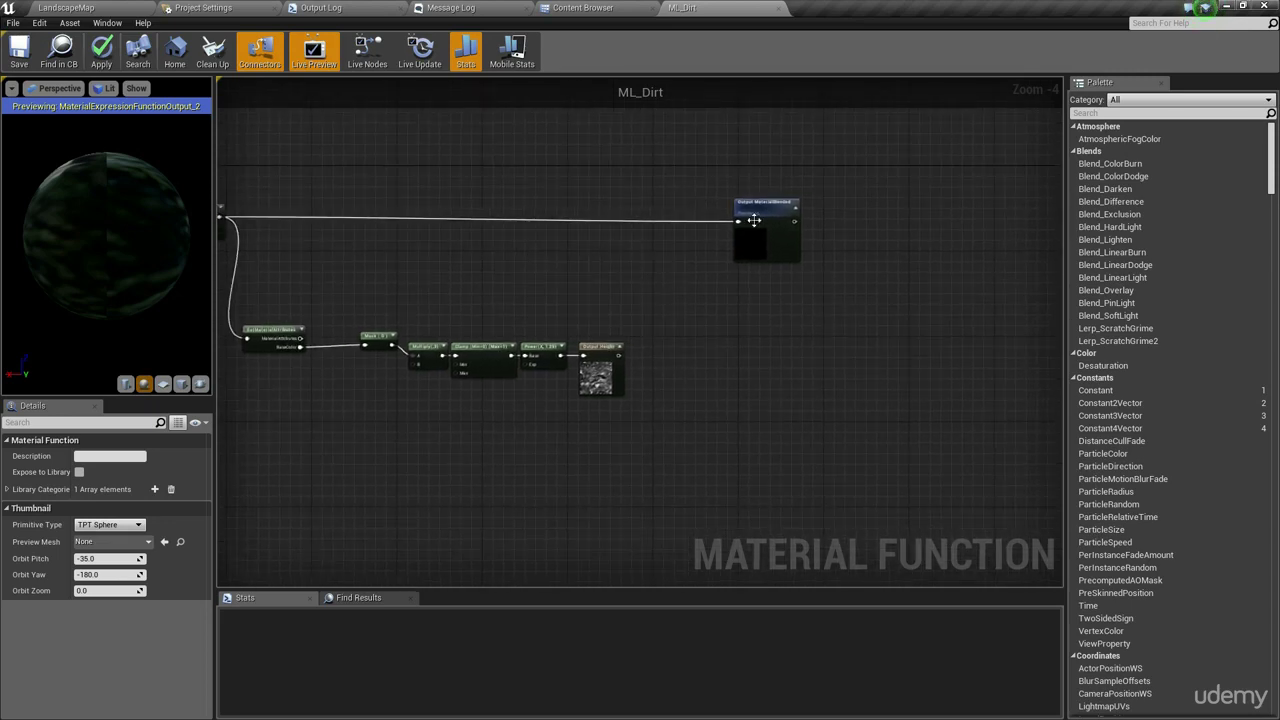
pyautogui.moveTo(757, 230); pyautogui.dragTo(857, 226)
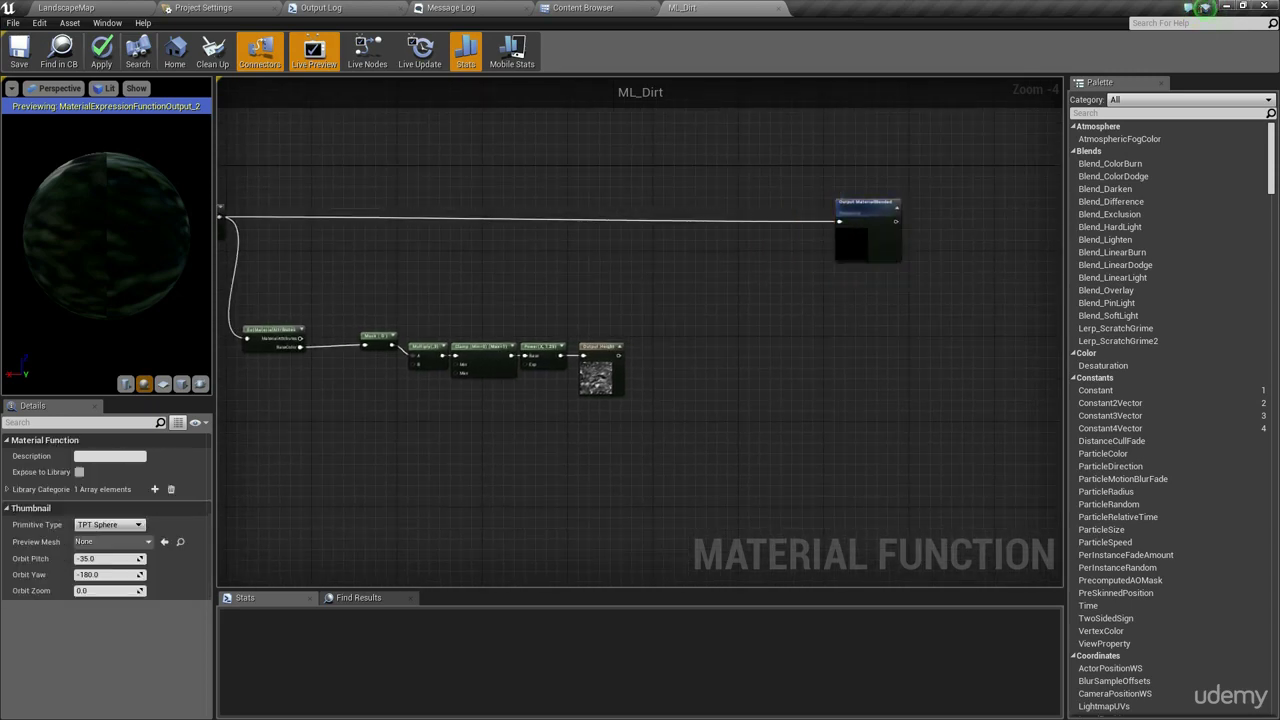
pyautogui.moveTo(759, 278); pyautogui.dragTo(763, 285, button='right')
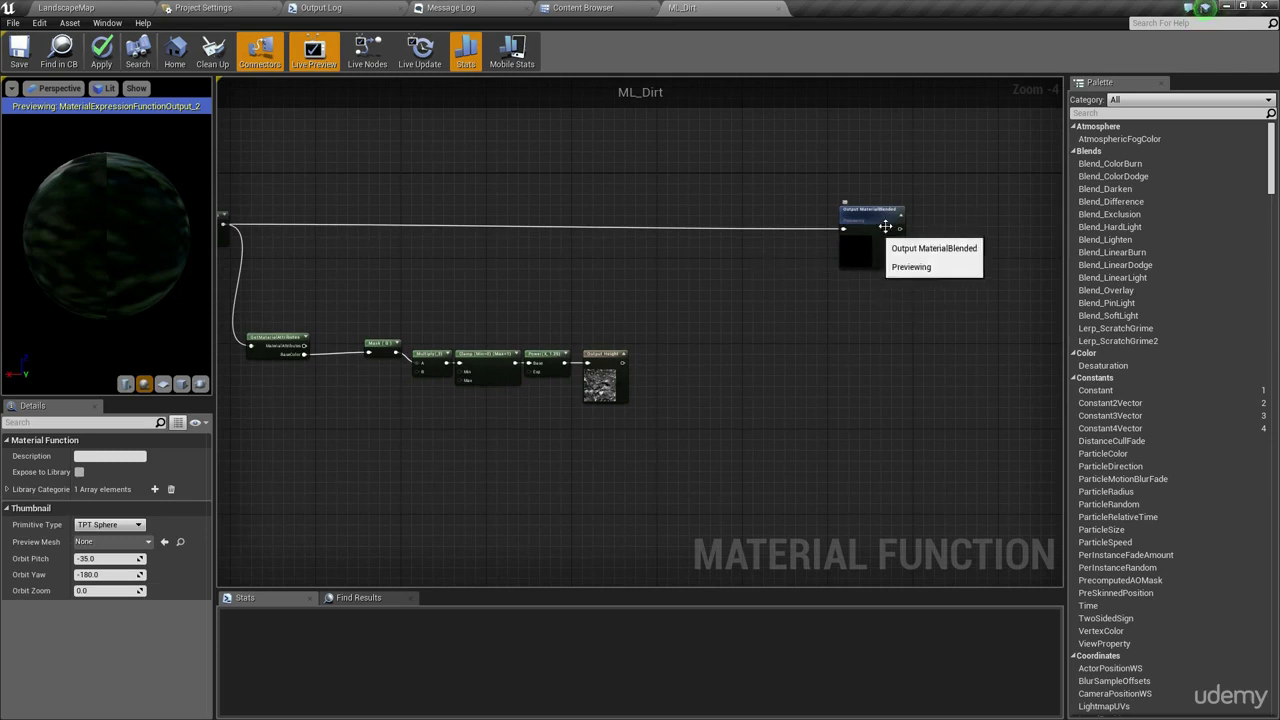
pyautogui.moveTo(866, 213); pyautogui.dragTo(764, 215, button='right')
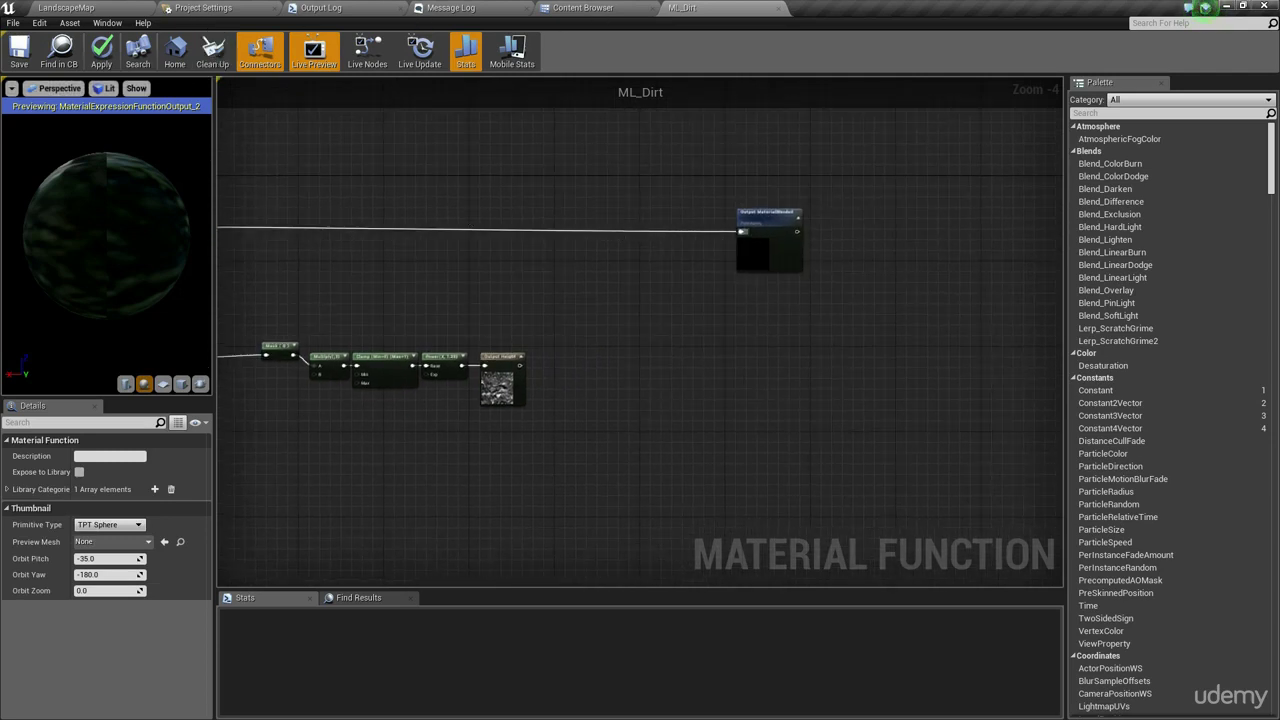
# Step: Start previewing the Output Height node in the material function preview
pyautogui.scroll(4, 719, 239)
pyautogui.click(628, 348)
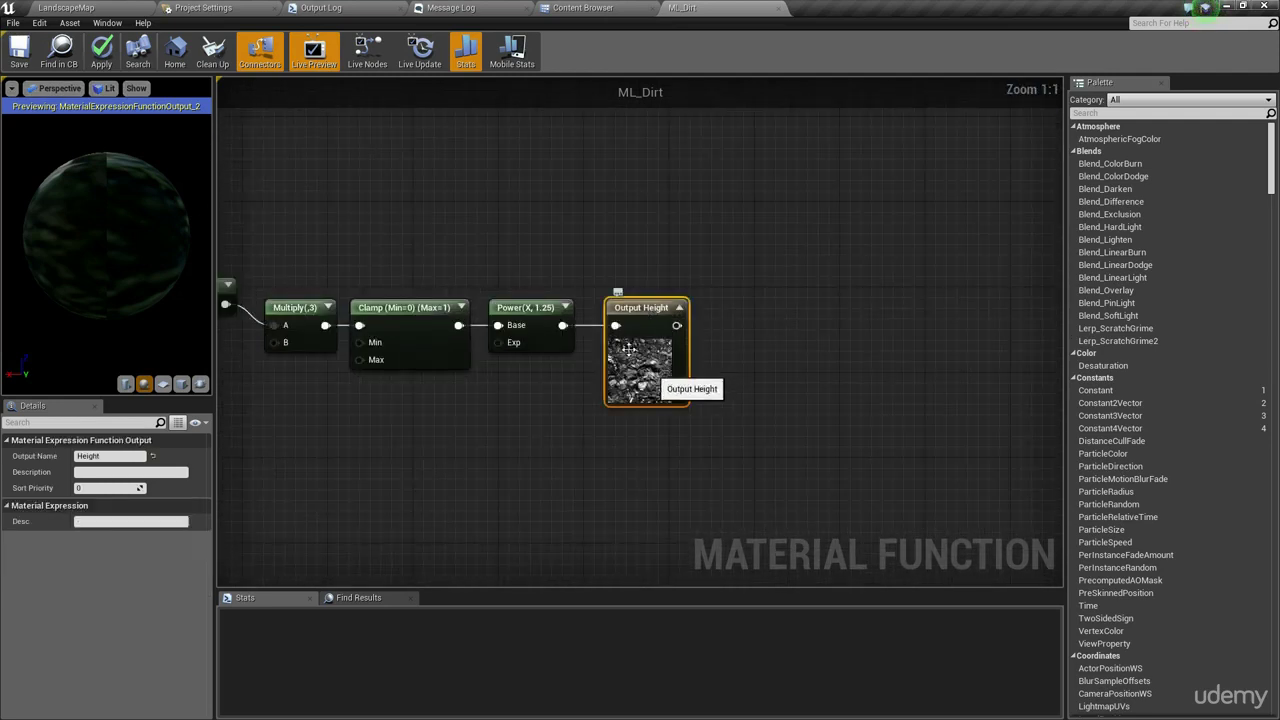
pyautogui.rightClick(648, 354)
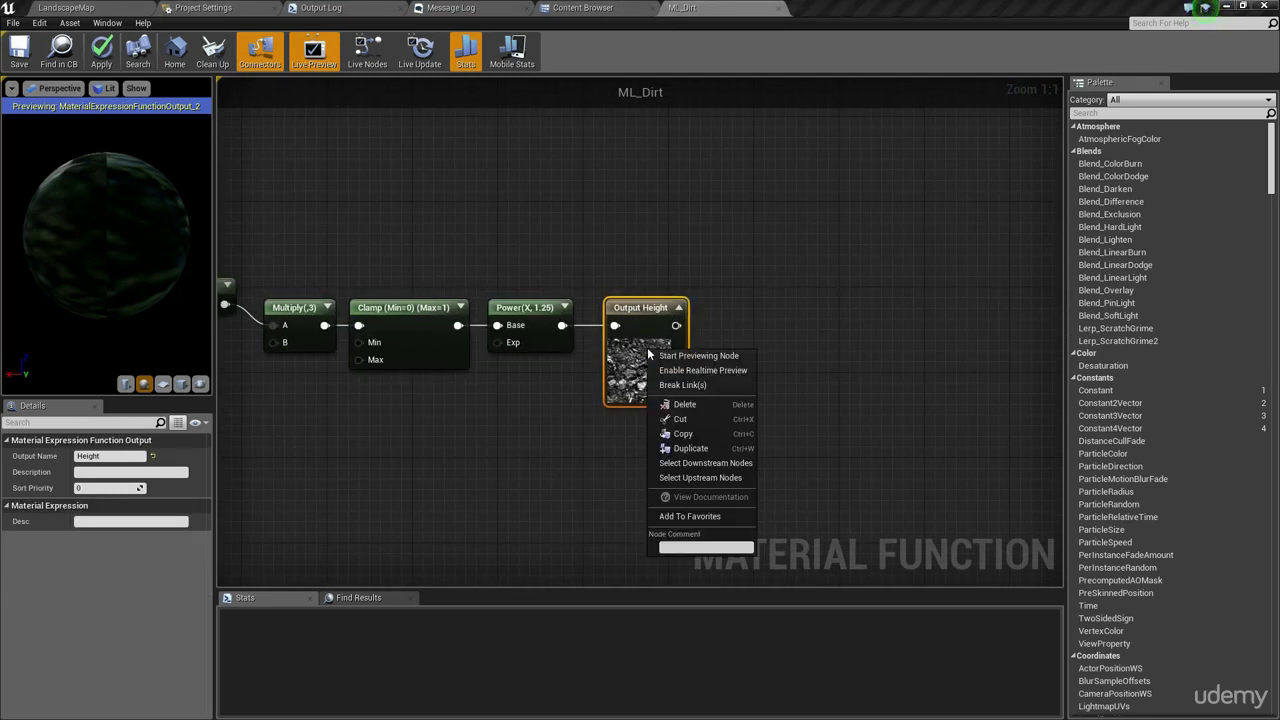
pyautogui.click(695, 356)
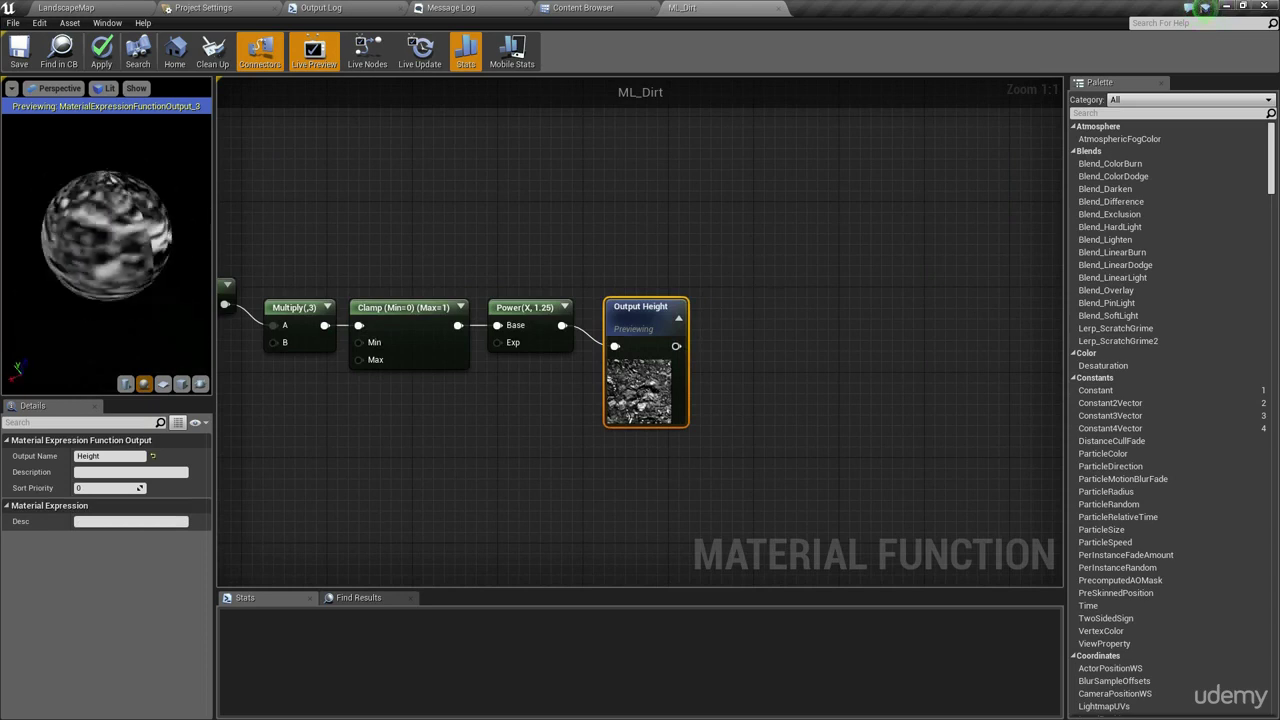
pyautogui.click(642, 194)
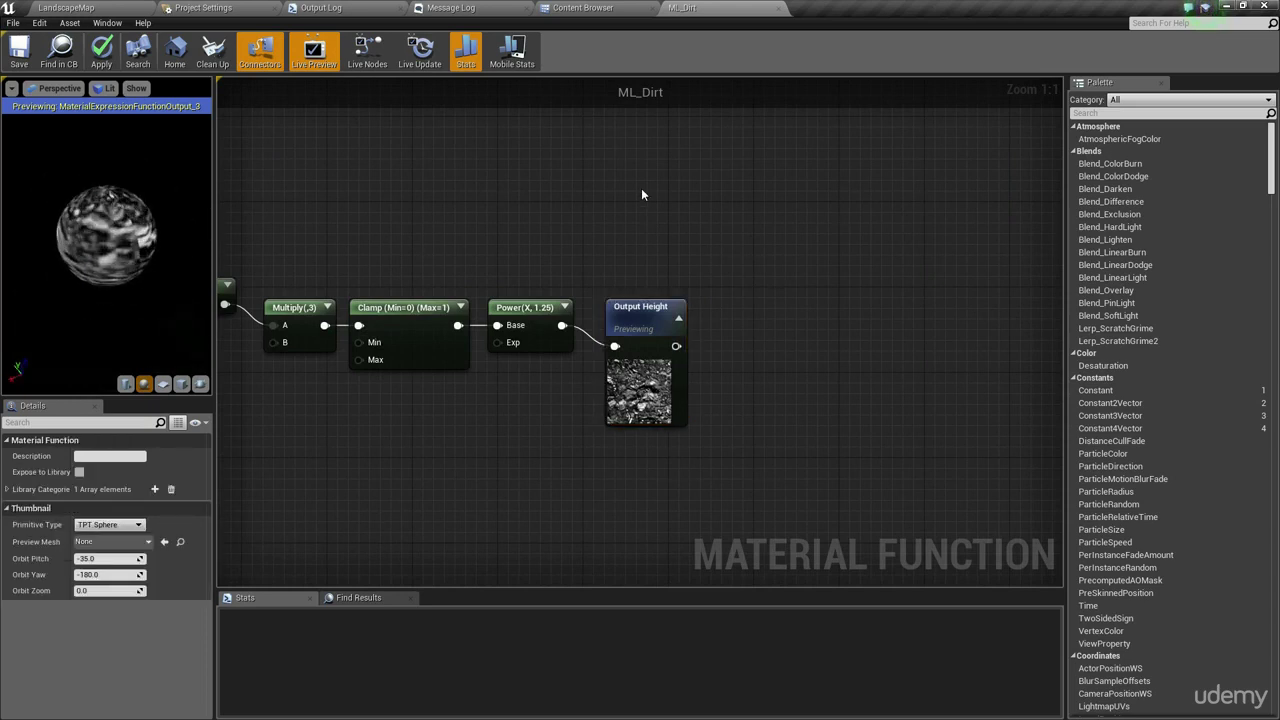
pyautogui.moveTo(660, 208); pyautogui.dragTo(678, 241, button='right')
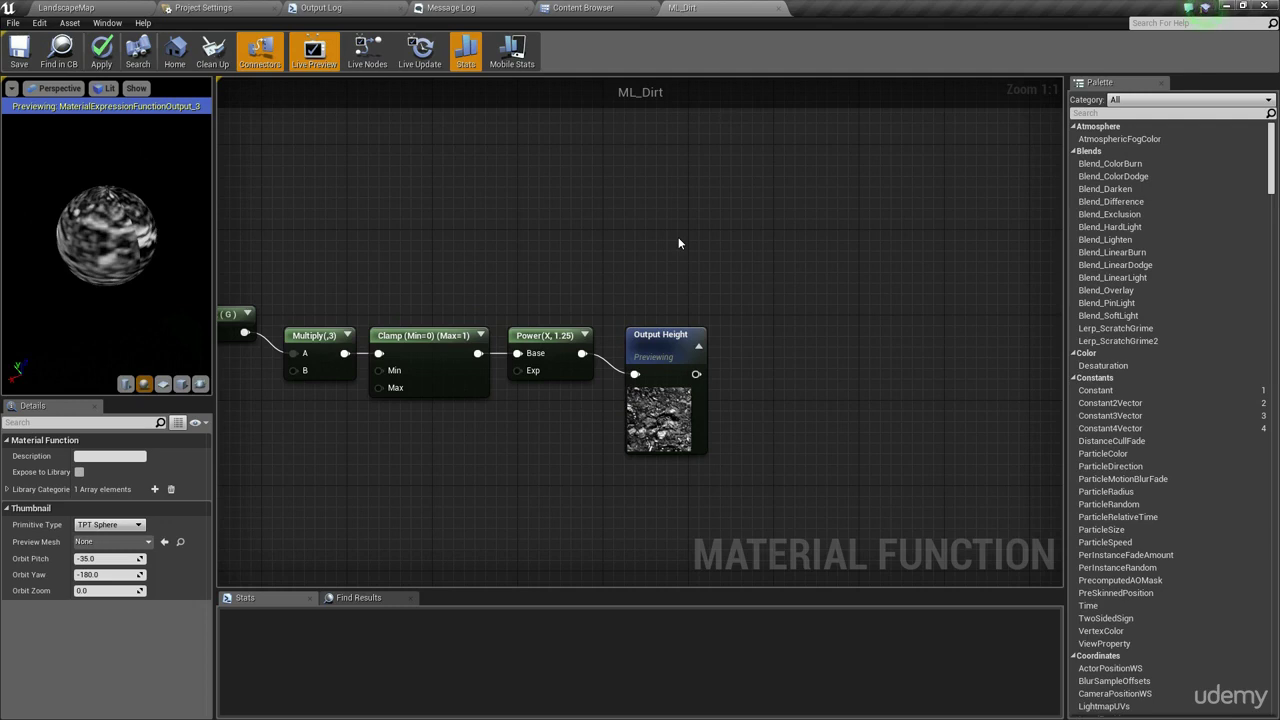
# Step: Add a SetMaterialAttributes node fed by the BlendMaterialAttributes output and place it near Output MaterialBlended
pyautogui.scroll(-1, 788, 285)
pyautogui.moveTo(889, 165); pyautogui.dragTo(597, 265, button='right')
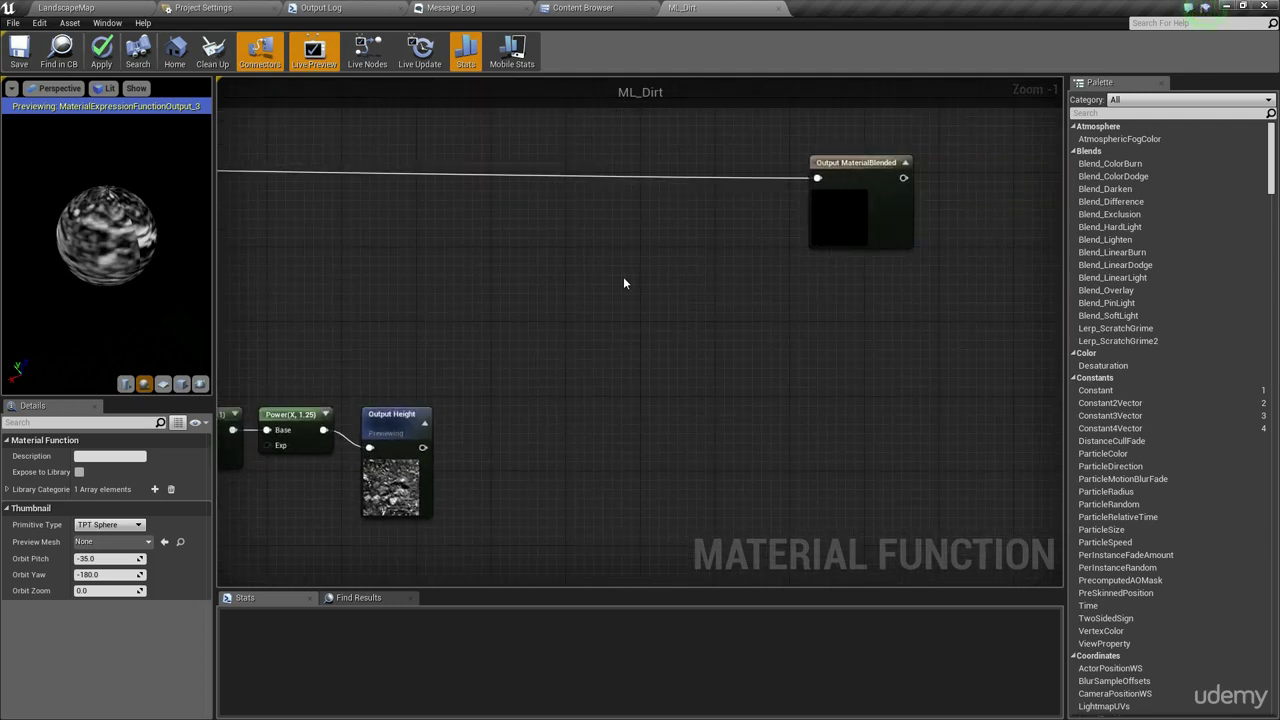
pyautogui.moveTo(613, 309); pyautogui.dragTo(800, 305, button='right')
pyautogui.scroll(-2, 789, 289)
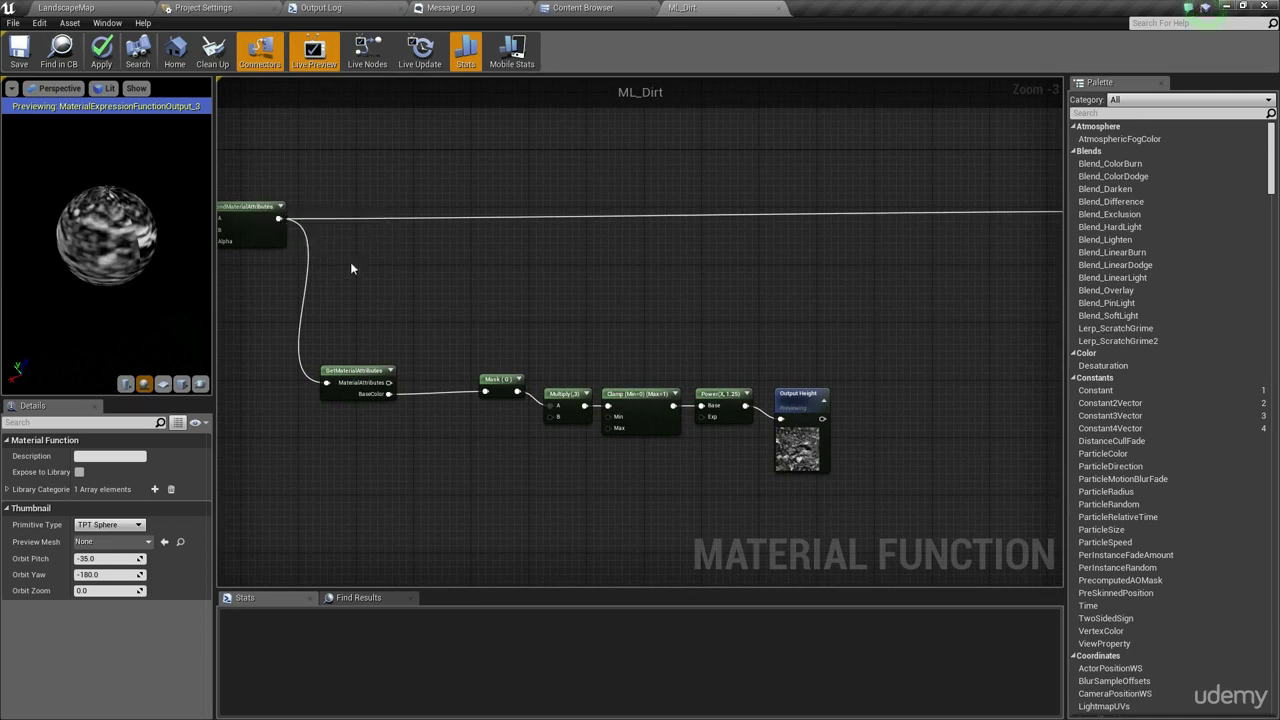
pyautogui.moveTo(351, 263); pyautogui.dragTo(332, 220, button='right')
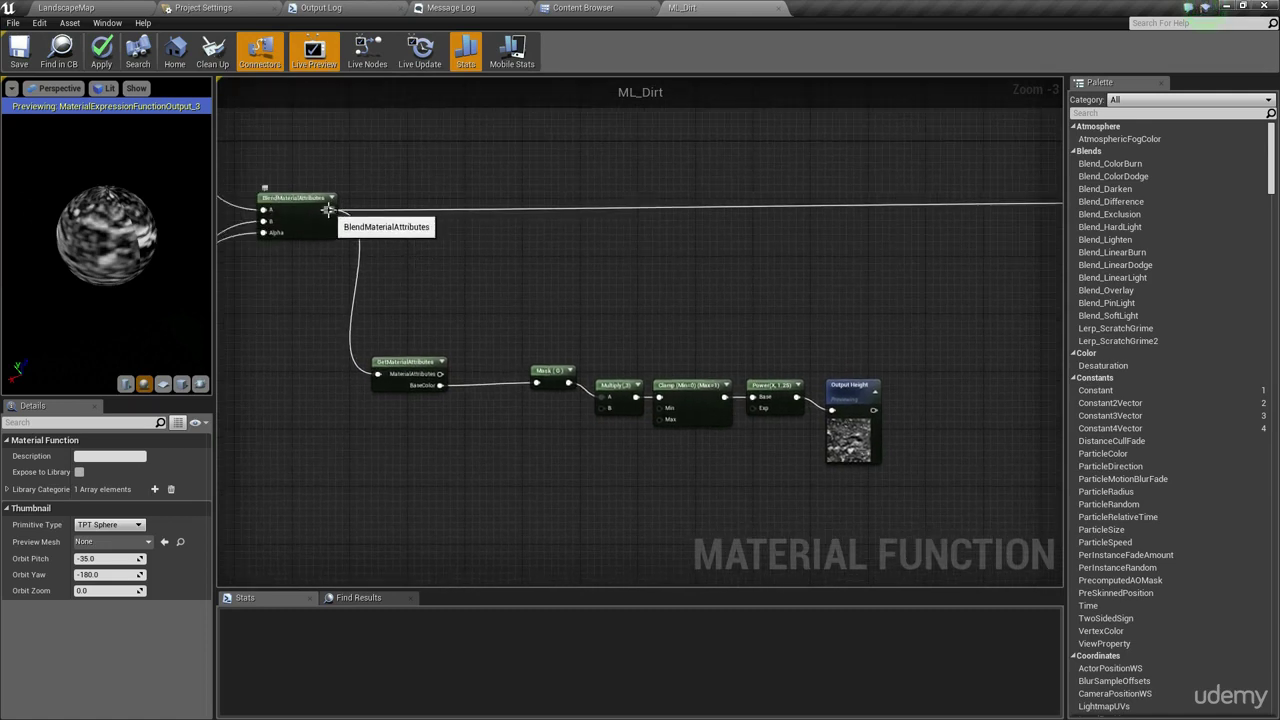
pyautogui.moveTo(330, 211); pyautogui.dragTo(673, 256)
pyautogui.write('set mater')
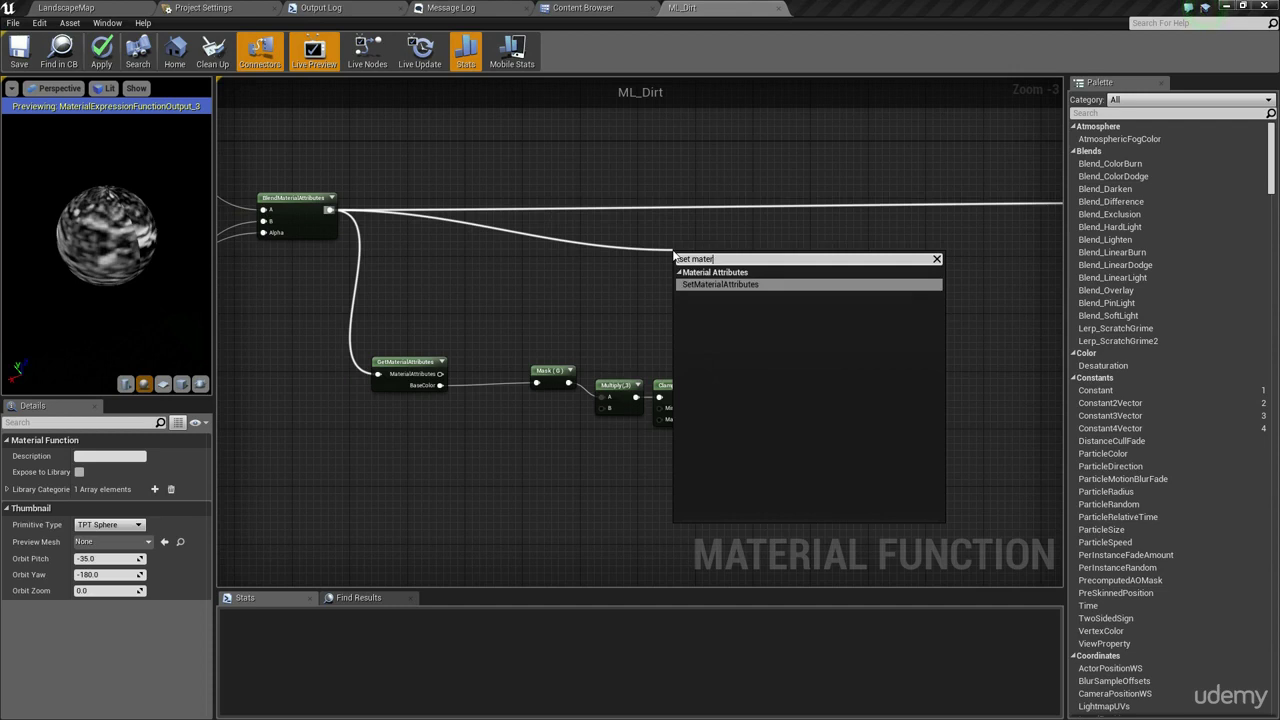
pyautogui.press('Return')
pyautogui.moveTo(742, 246); pyautogui.dragTo(514, 334, button='right')
pyautogui.moveTo(485, 344); pyautogui.dragTo(746, 310)
pyautogui.moveTo(709, 366); pyautogui.dragTo(744, 324, button='right')
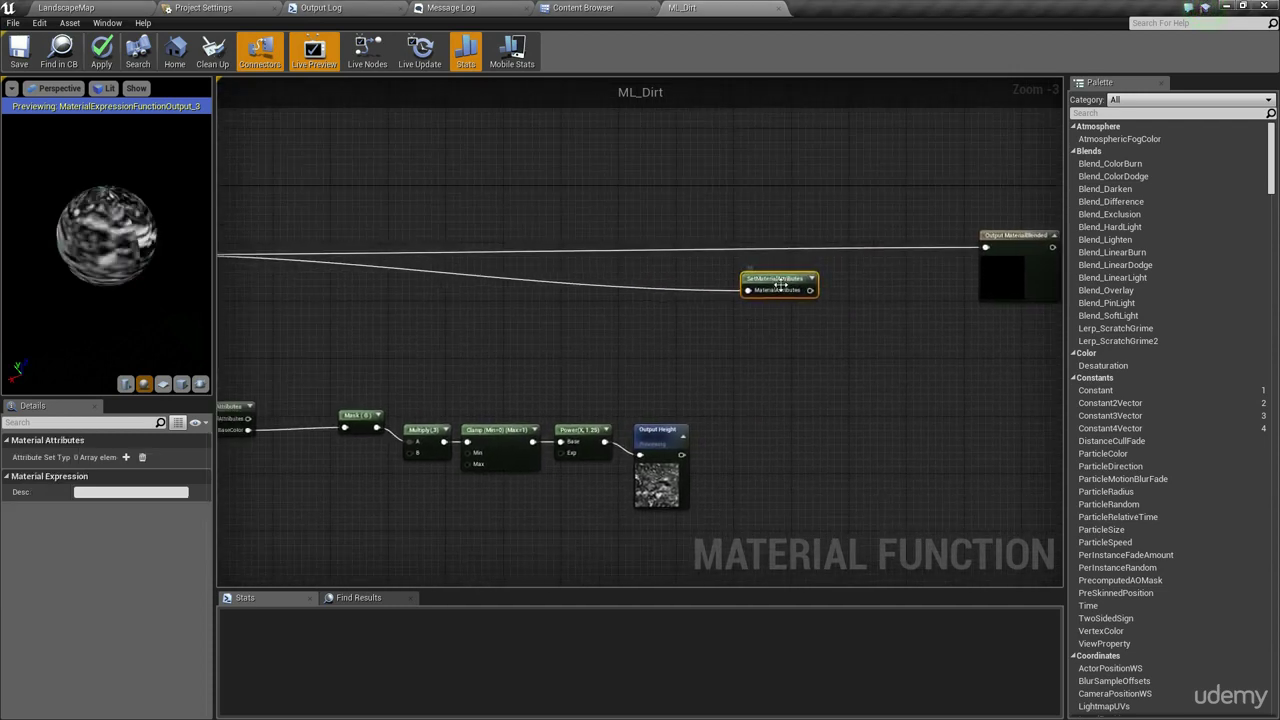
# Step: Add a WorldDisplacement attribute to the SetMaterialAttributes node
pyautogui.click(125, 457)
pyautogui.click(122, 474)
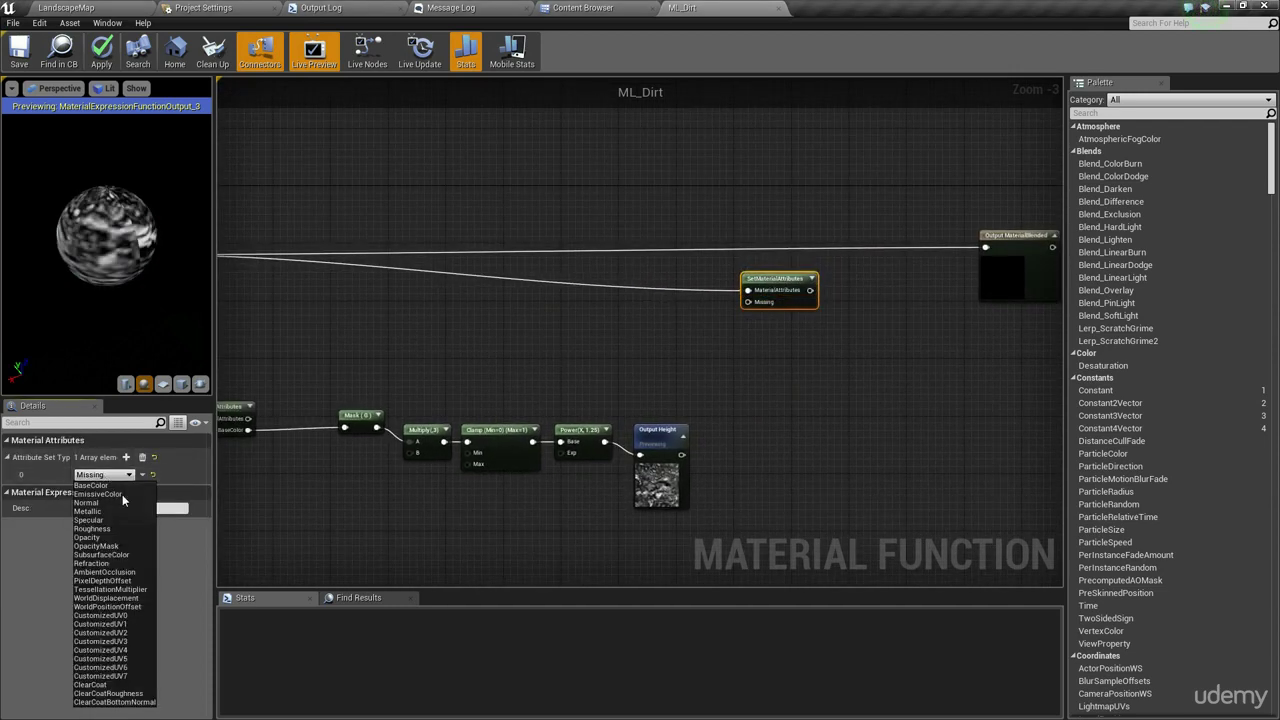
pyautogui.click(102, 598)
pyautogui.click(738, 435)
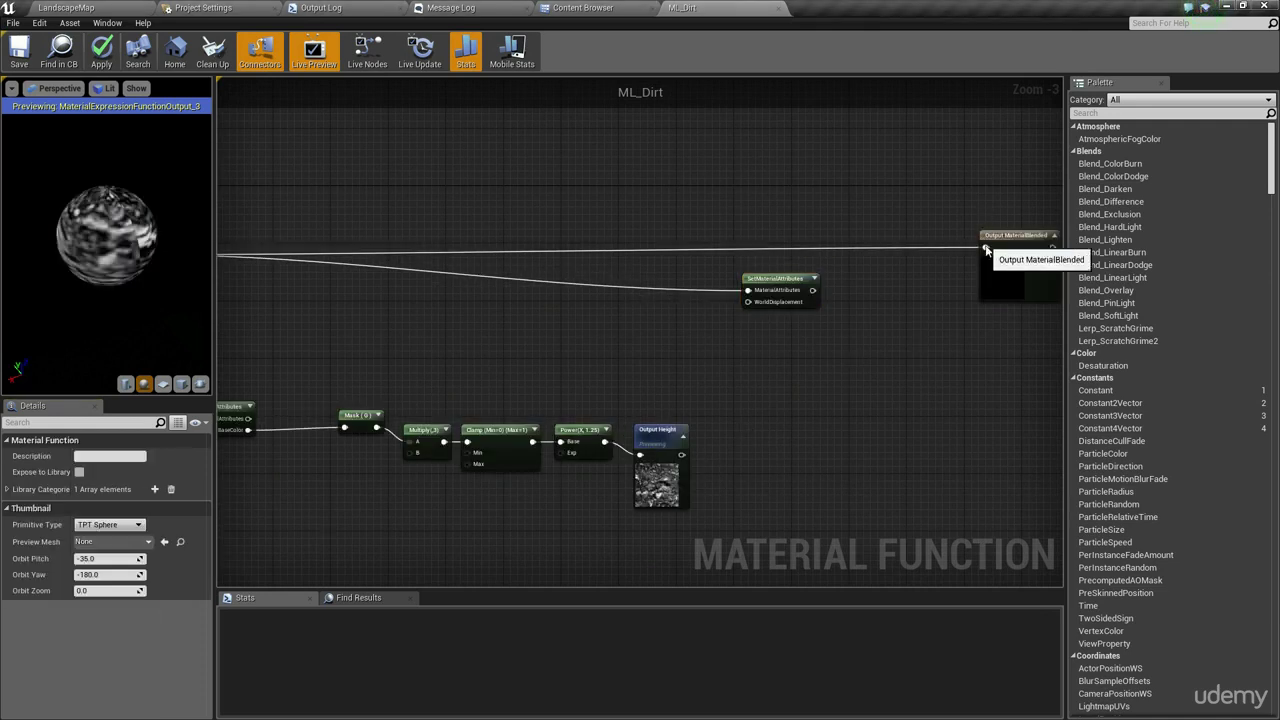
# Step: Connect SetMaterialAttributes to Output MaterialBlended in place of the direct blend link, and move the node up onto the main wire
pyautogui.moveTo(985, 248); pyautogui.dragTo(791, 254)
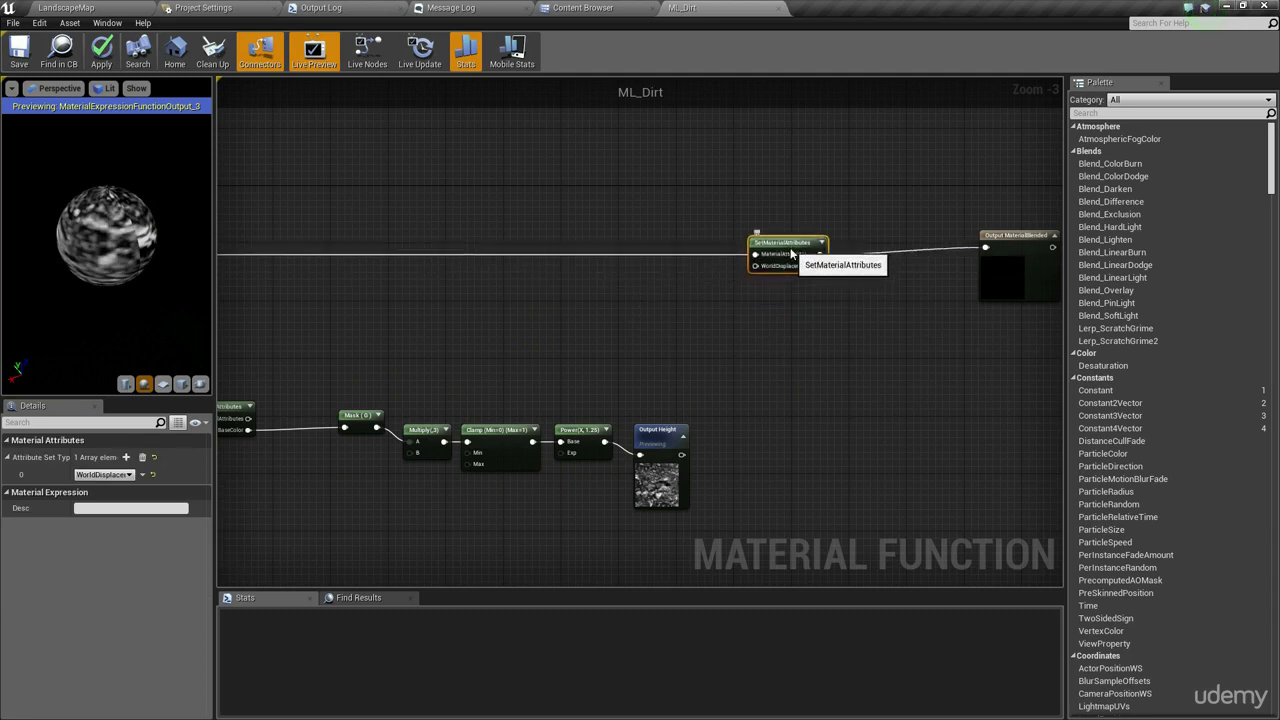
pyautogui.click(851, 296)
pyautogui.moveTo(851, 296); pyautogui.dragTo(723, 243, button='right')
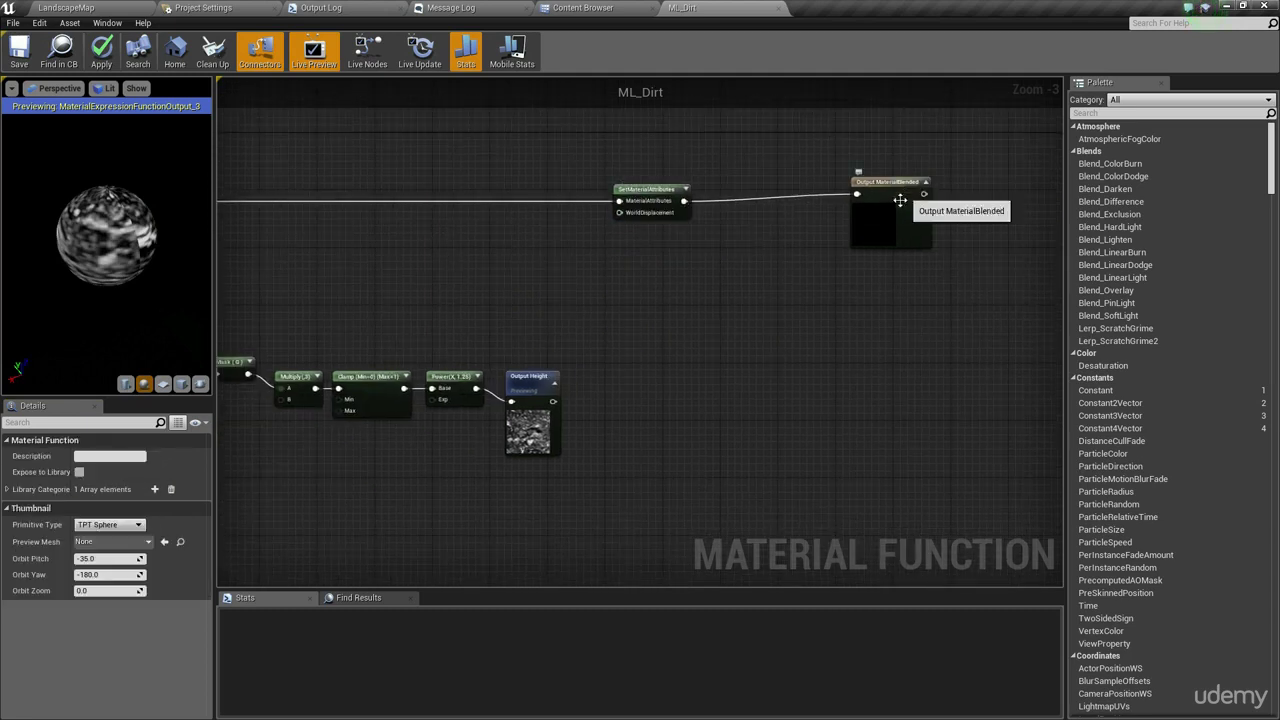
# Step: Align Output MaterialBlended with SetMaterialAttributes and bring the two nodes closer together
pyautogui.moveTo(887, 212); pyautogui.dragTo(878, 220)
pyautogui.click(800, 235)
pyautogui.moveTo(650, 194); pyautogui.dragTo(727, 194)
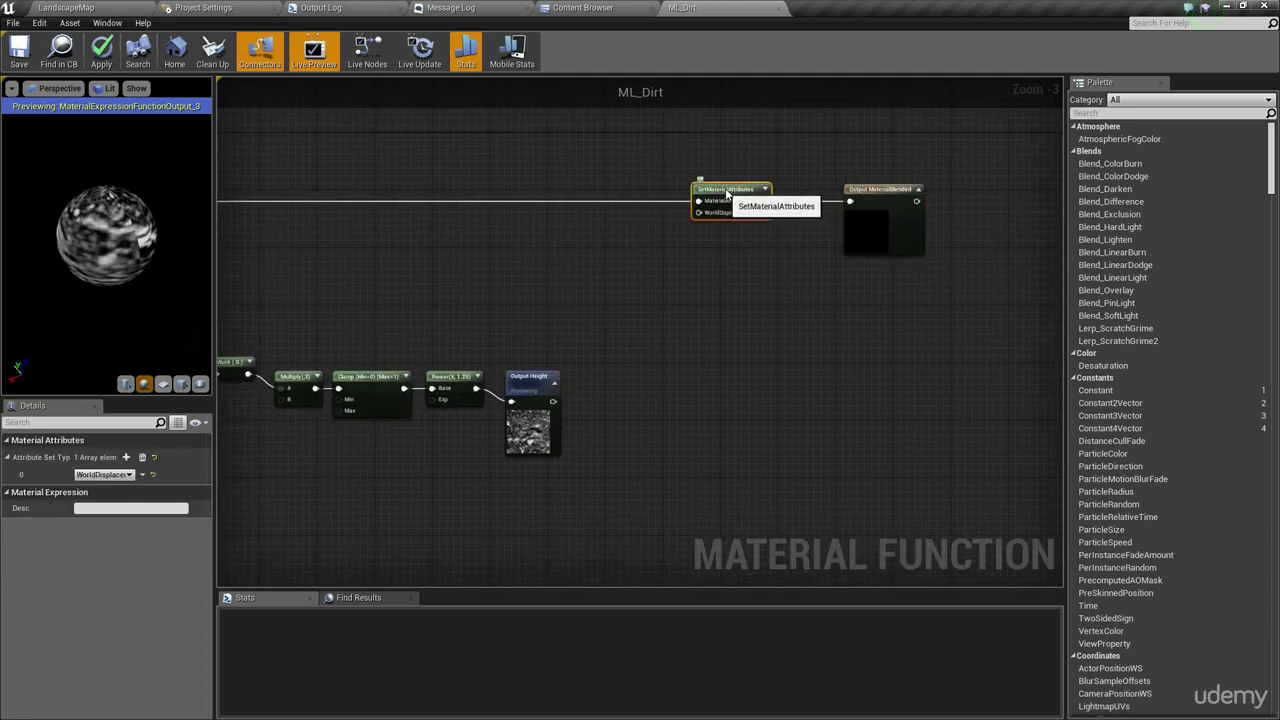
pyautogui.click(665, 310)
pyautogui.moveTo(665, 310); pyautogui.dragTo(764, 316, button='right')
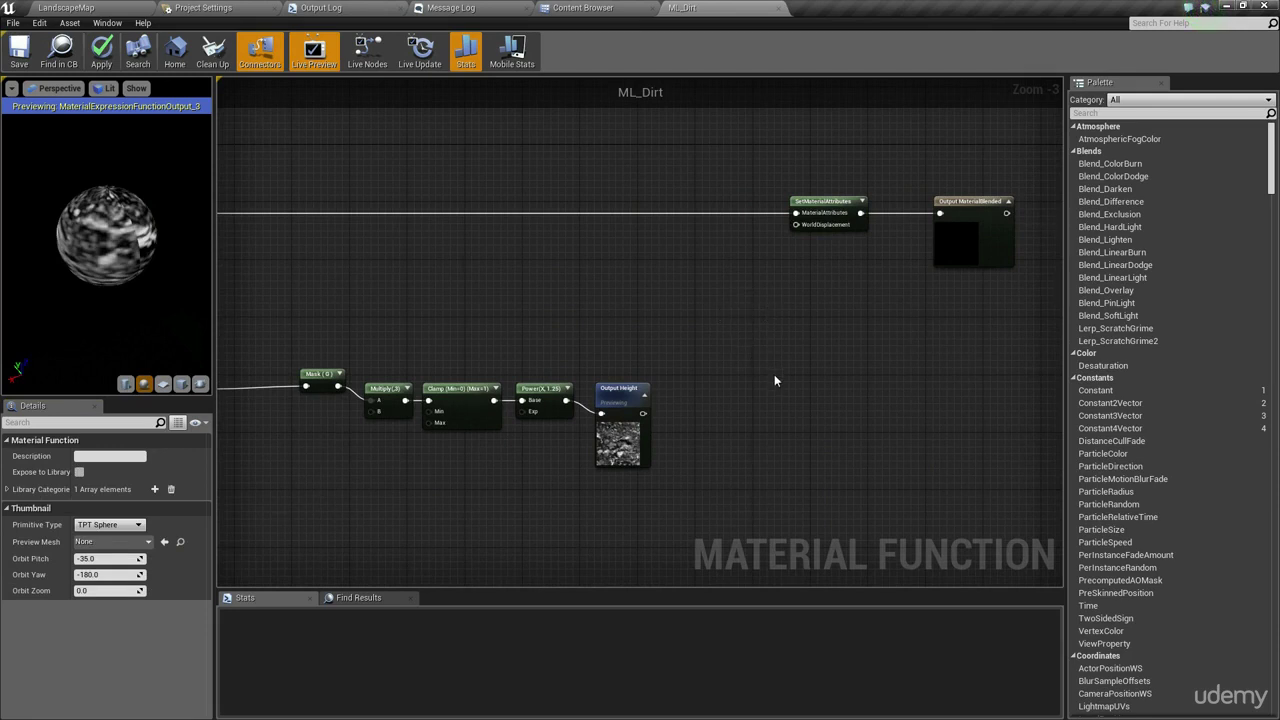
# Step: Add a Multiply node with Output Height connected to its A input, and position it up and right of Output Height
pyautogui.moveTo(728, 353); pyautogui.dragTo(815, 278, button='right')
pyautogui.moveTo(786, 363); pyautogui.dragTo(556, 420, button='right')
pyautogui.moveTo(519, 403); pyautogui.dragTo(576, 384)
pyautogui.write('multiply')
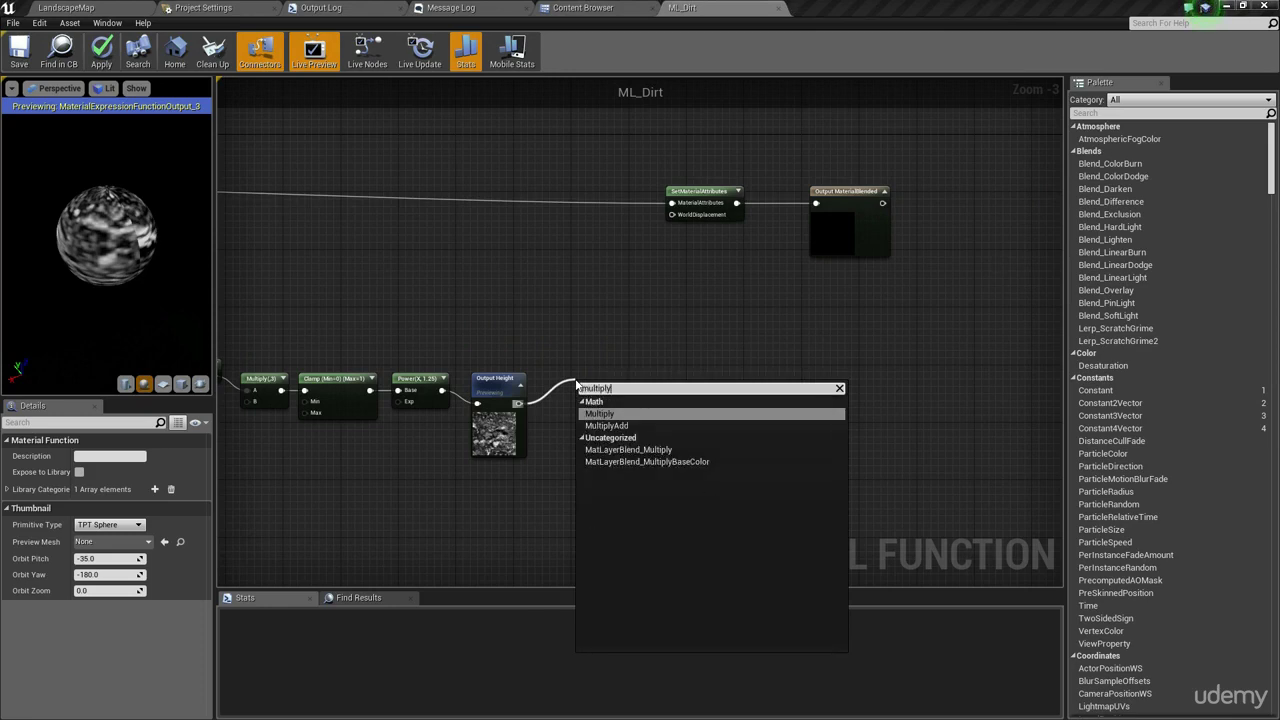
pyautogui.press('Return')
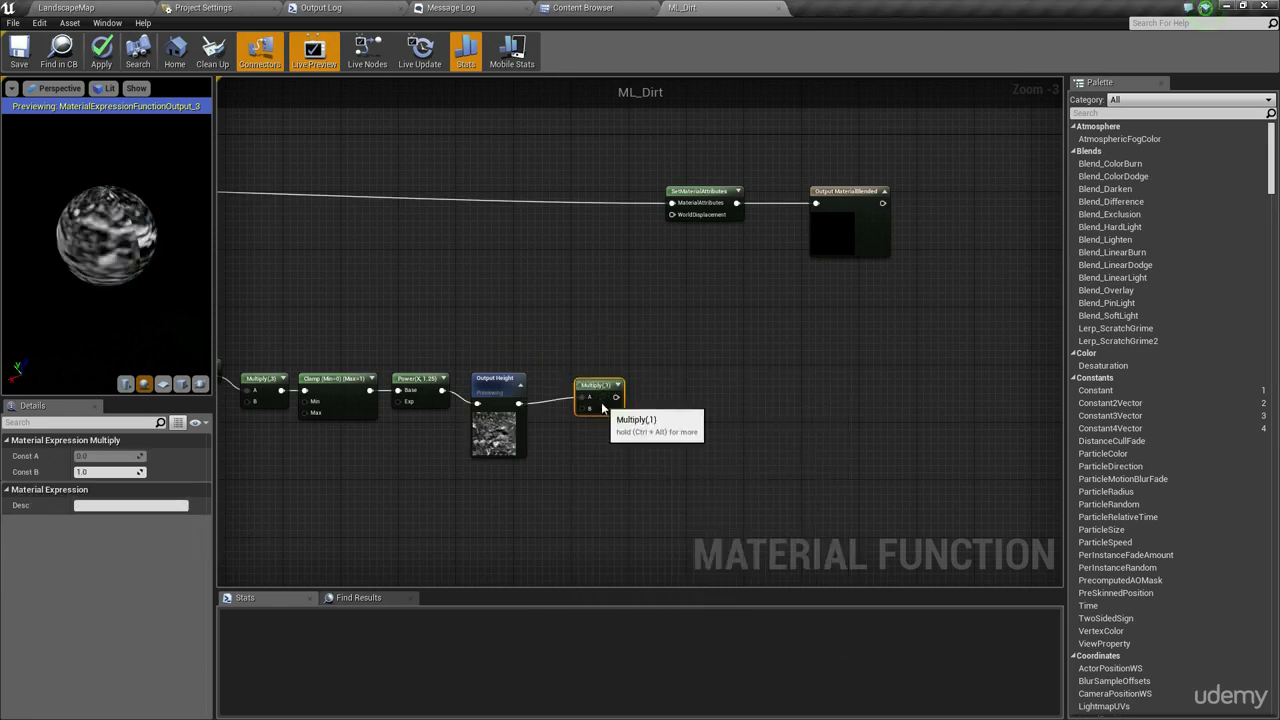
pyautogui.moveTo(600, 400); pyautogui.dragTo(621, 352)
pyautogui.moveTo(663, 451); pyautogui.dragTo(622, 390, button='right')
# Step: Add a VertexNormalWS node and place it directly below Output Height
pyautogui.rightClick(485, 467)
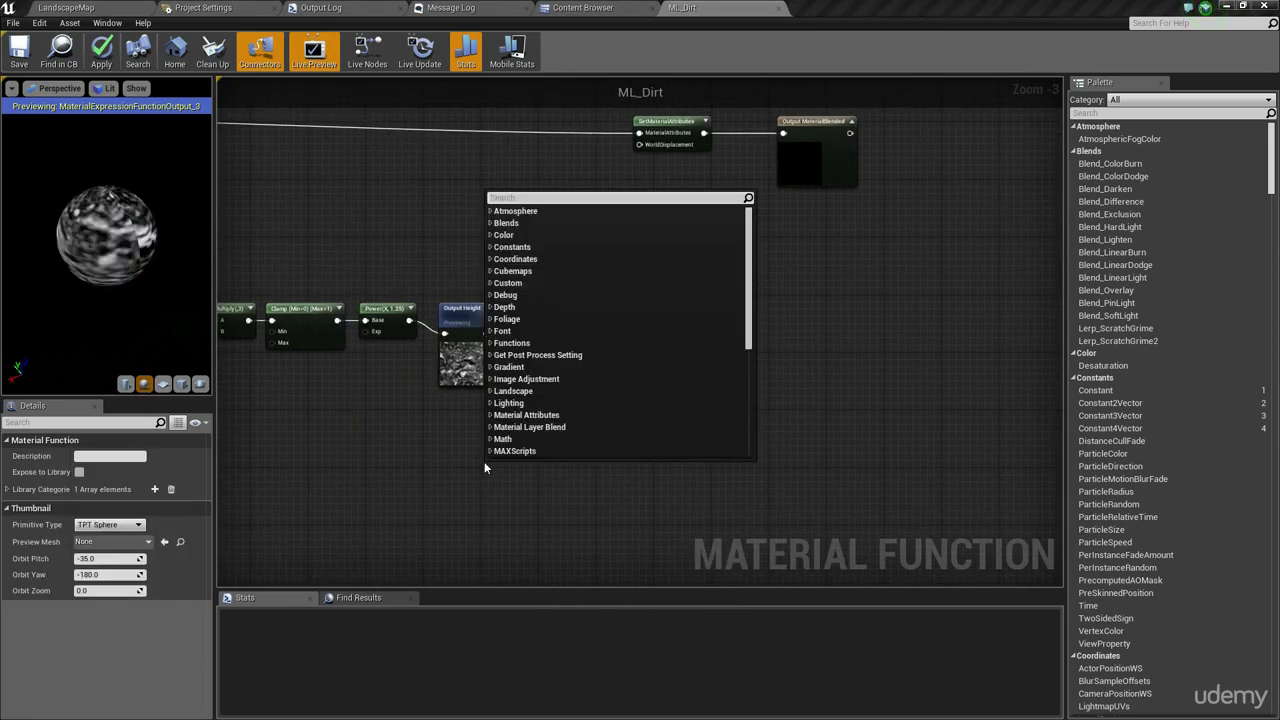
pyautogui.write('vertex norm')
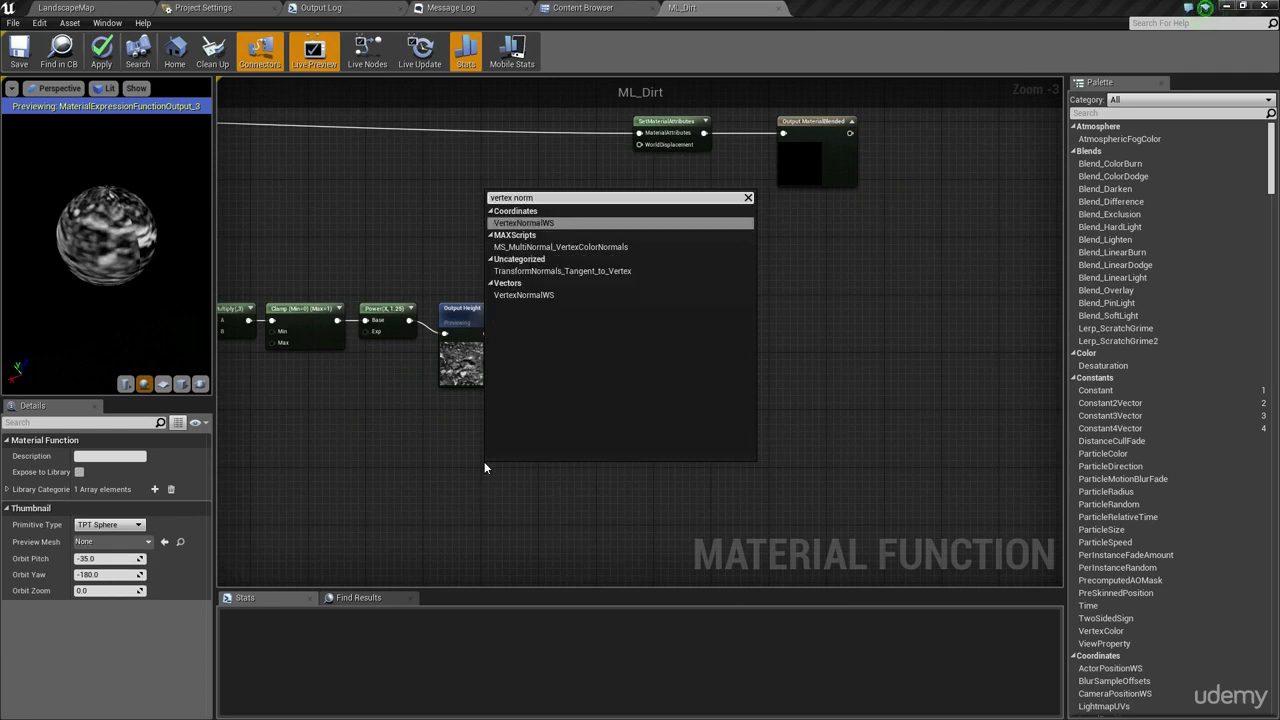
pyautogui.press('Return')
pyautogui.moveTo(500, 468); pyautogui.dragTo(458, 425)
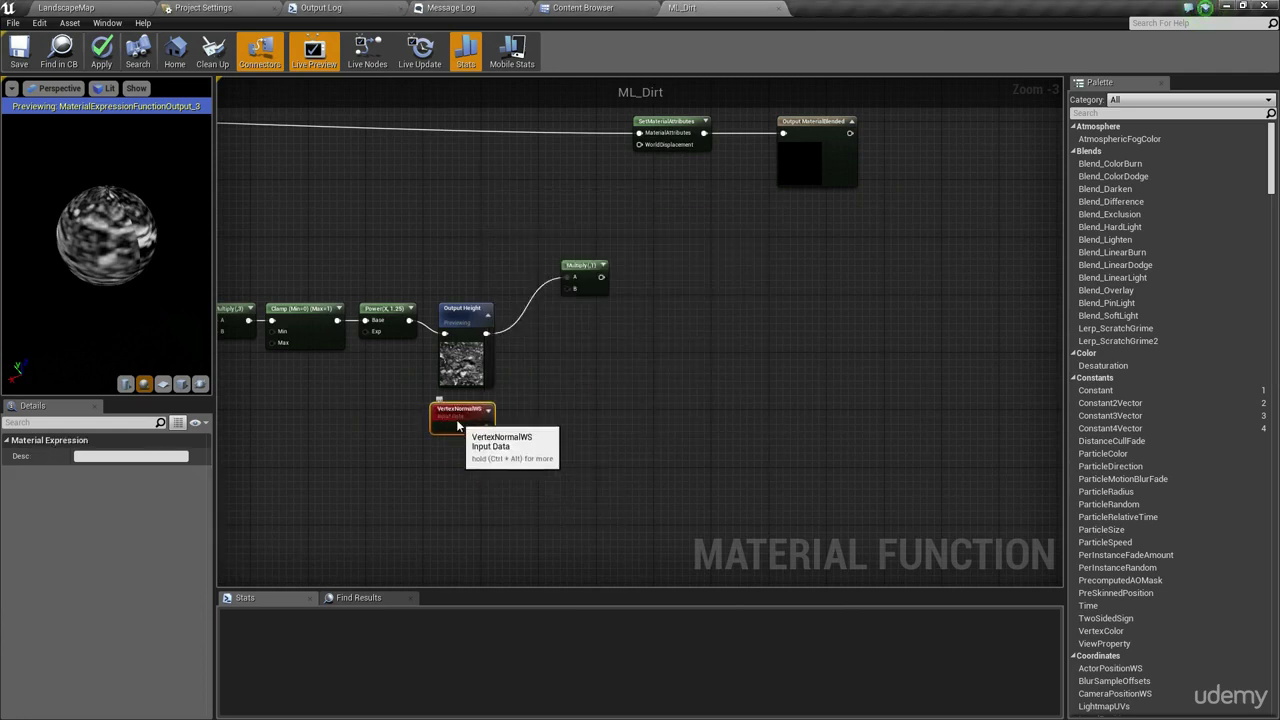
# Step: Preview the VertexNormalWS node and rotate the preview sphere to examine the normal directions
pyautogui.rightClick(458, 425)
pyautogui.click(490, 434)
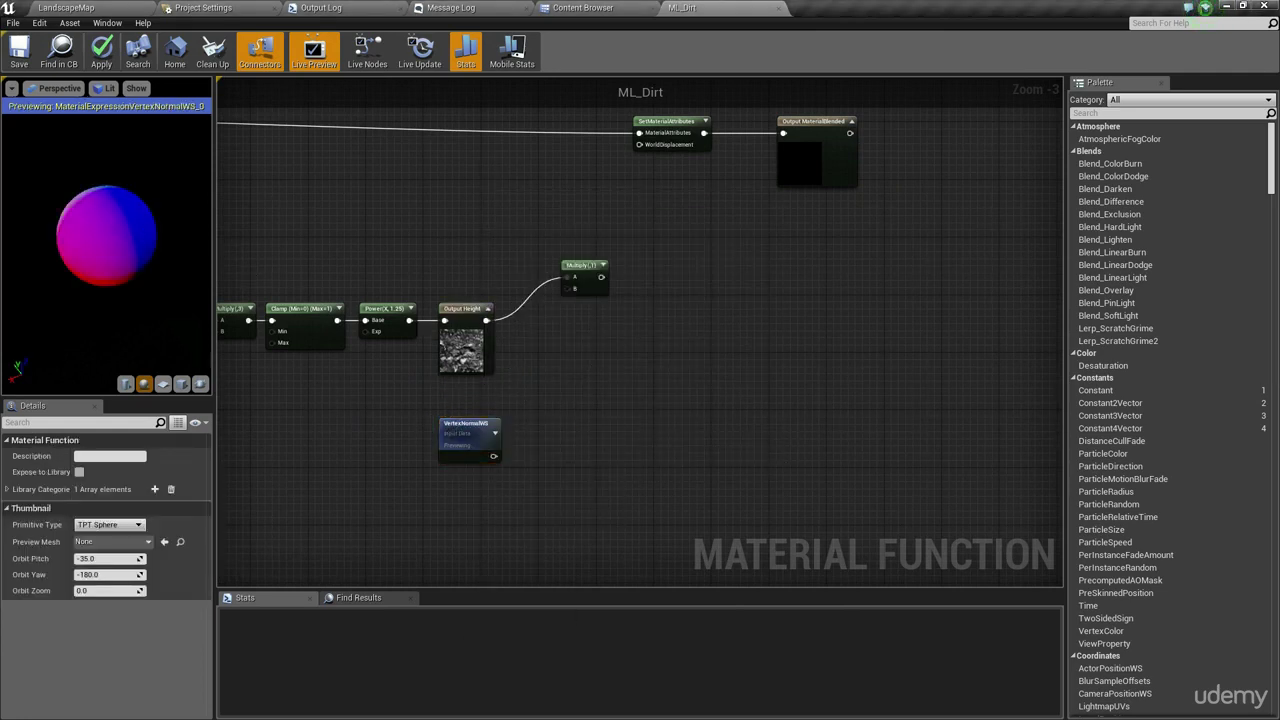
pyautogui.moveTo(107, 236); pyautogui.dragTo(151, 226)
pyautogui.moveTo(66, 239); pyautogui.dragTo(115, 236)
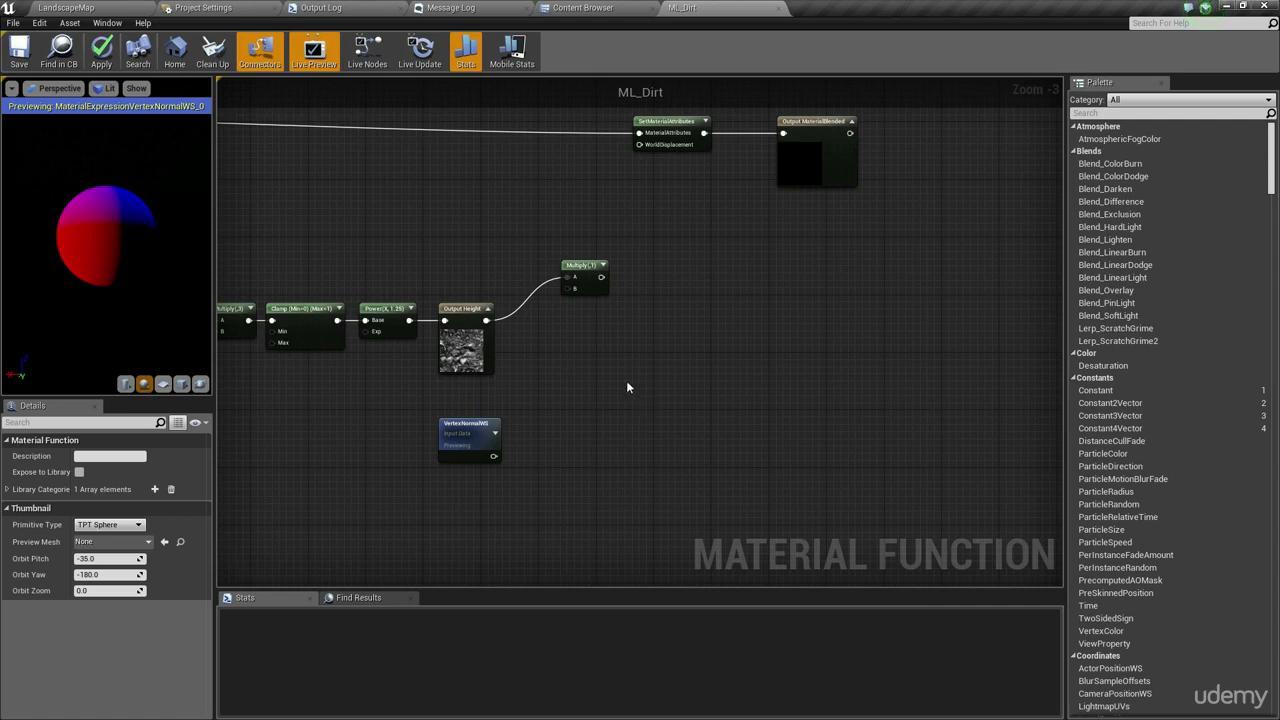
# Step: Connect VertexNormalWS to the B input of the Multiply node and place it closer beneath Output Height
pyautogui.moveTo(626, 380); pyautogui.dragTo(580, 419, button='right')
pyautogui.click(571, 345)
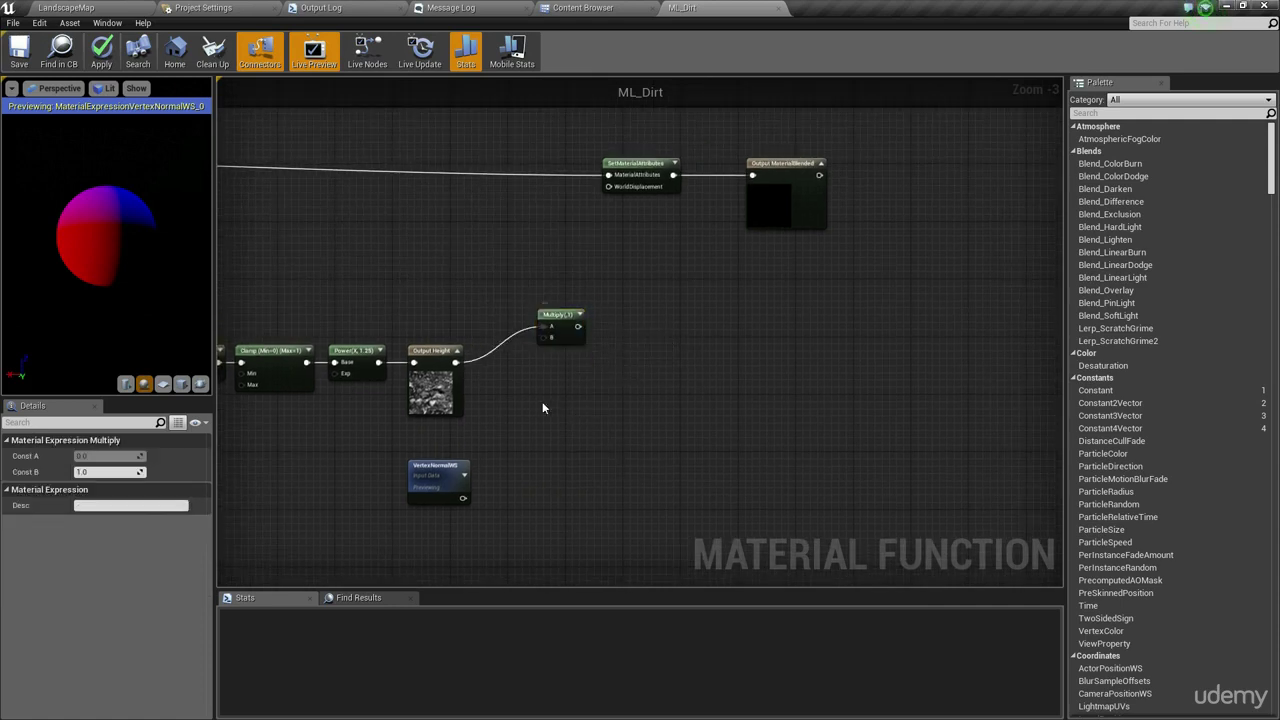
pyautogui.click(445, 368)
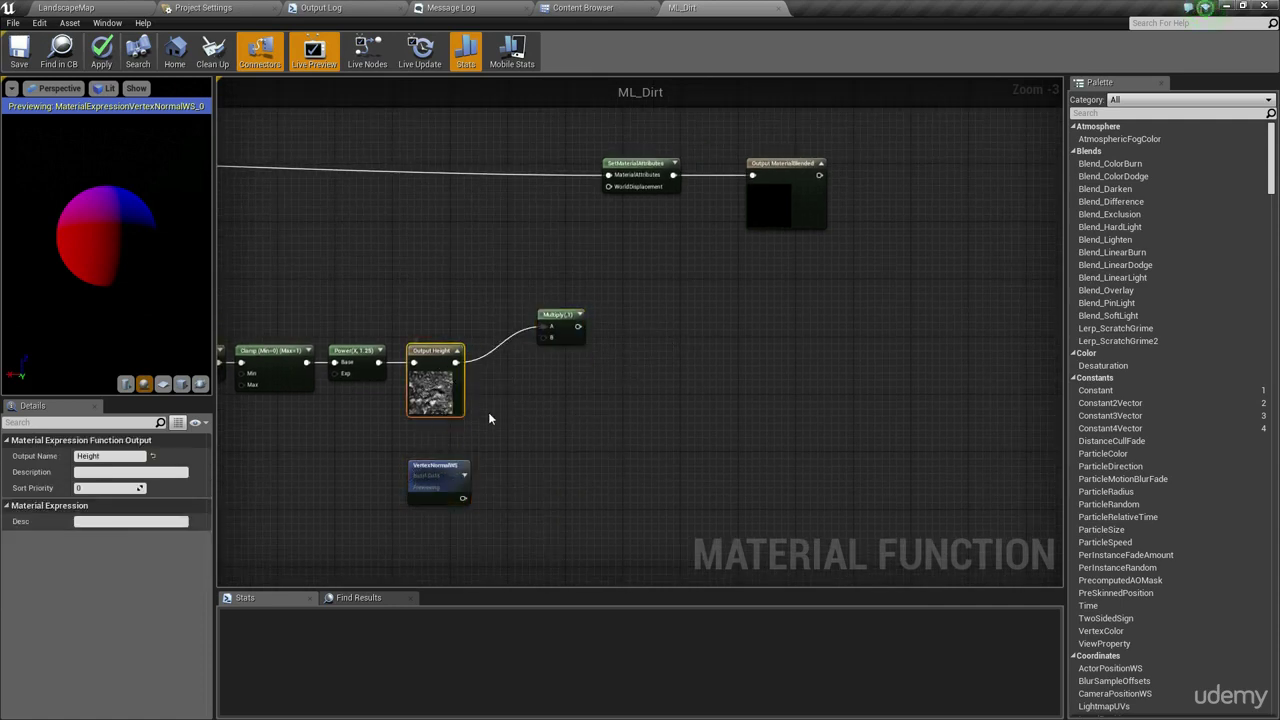
pyautogui.moveTo(488, 412); pyautogui.dragTo(514, 433)
pyautogui.click(463, 502)
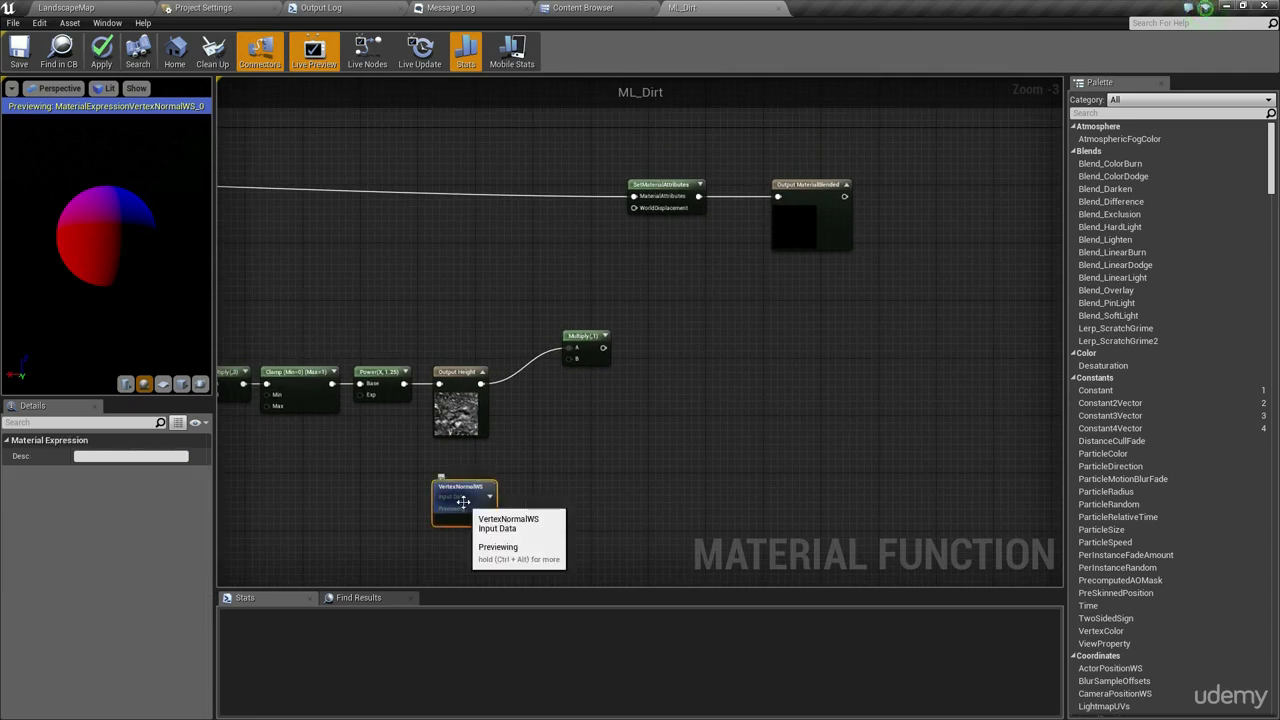
pyautogui.click(453, 457)
pyautogui.moveTo(608, 421); pyautogui.dragTo(589, 394, button='right')
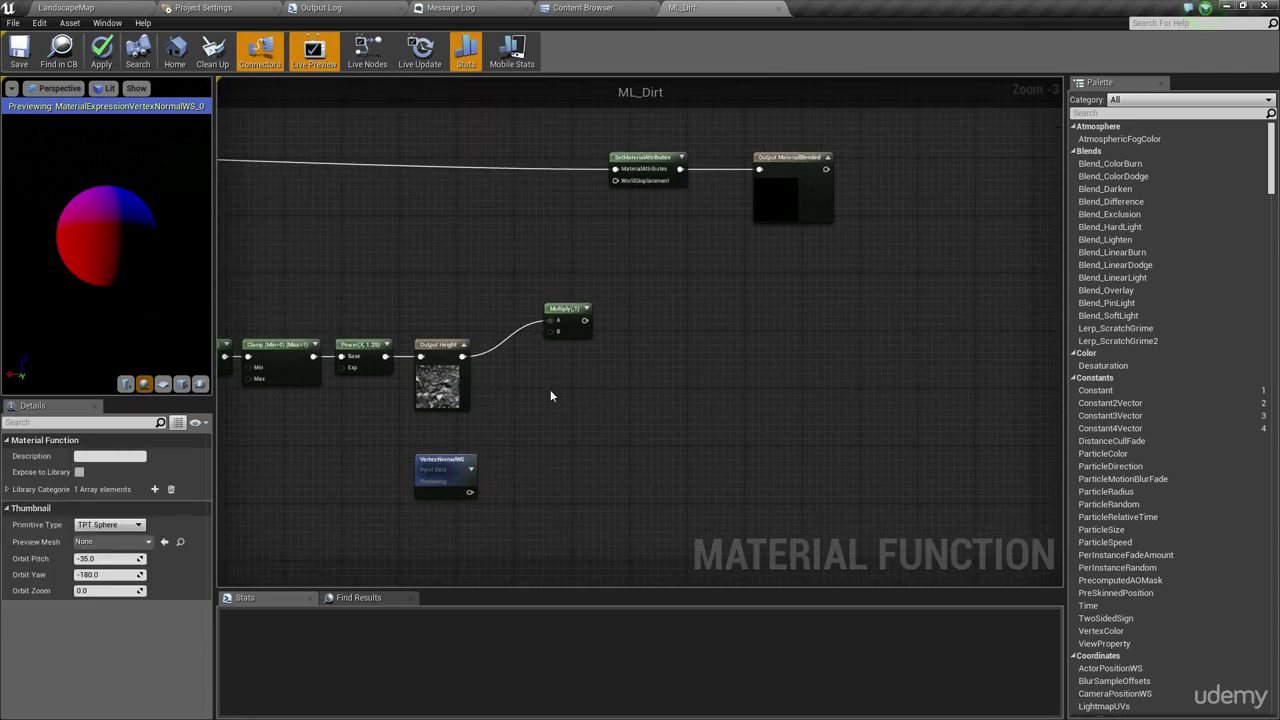
pyautogui.moveTo(551, 331); pyautogui.dragTo(449, 462)
pyautogui.click(525, 431)
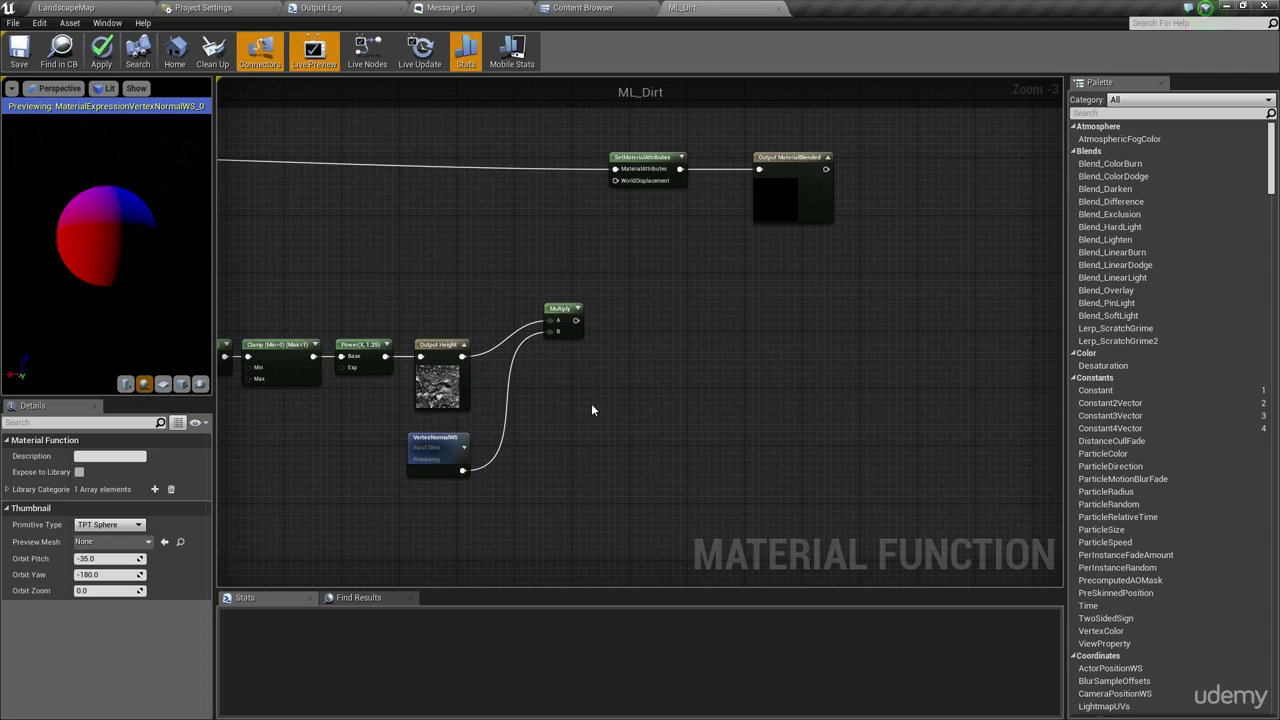
# Step: Add a second Multiply node fed by the first Multiply's output and set its Const B to 5
pyautogui.moveTo(591, 405); pyautogui.dragTo(593, 455, button='right')
pyautogui.moveTo(571, 384); pyautogui.dragTo(605, 377)
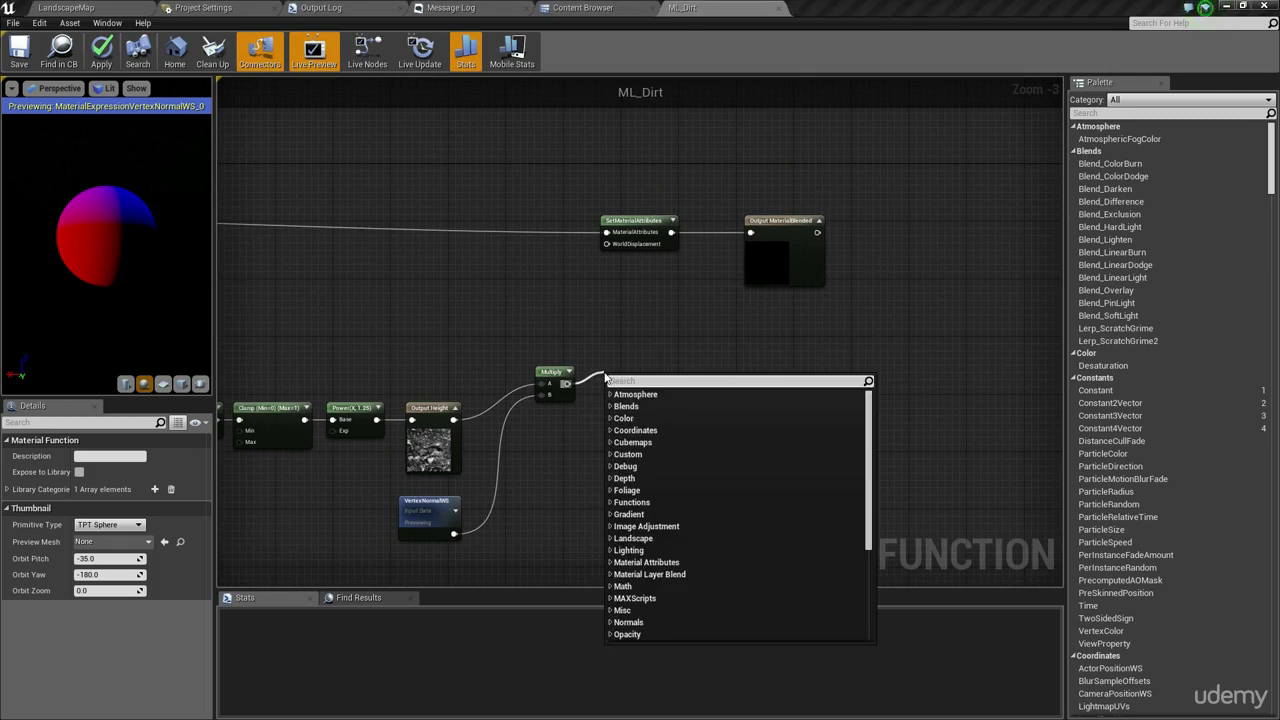
pyautogui.write('*')
pyautogui.press('Return')
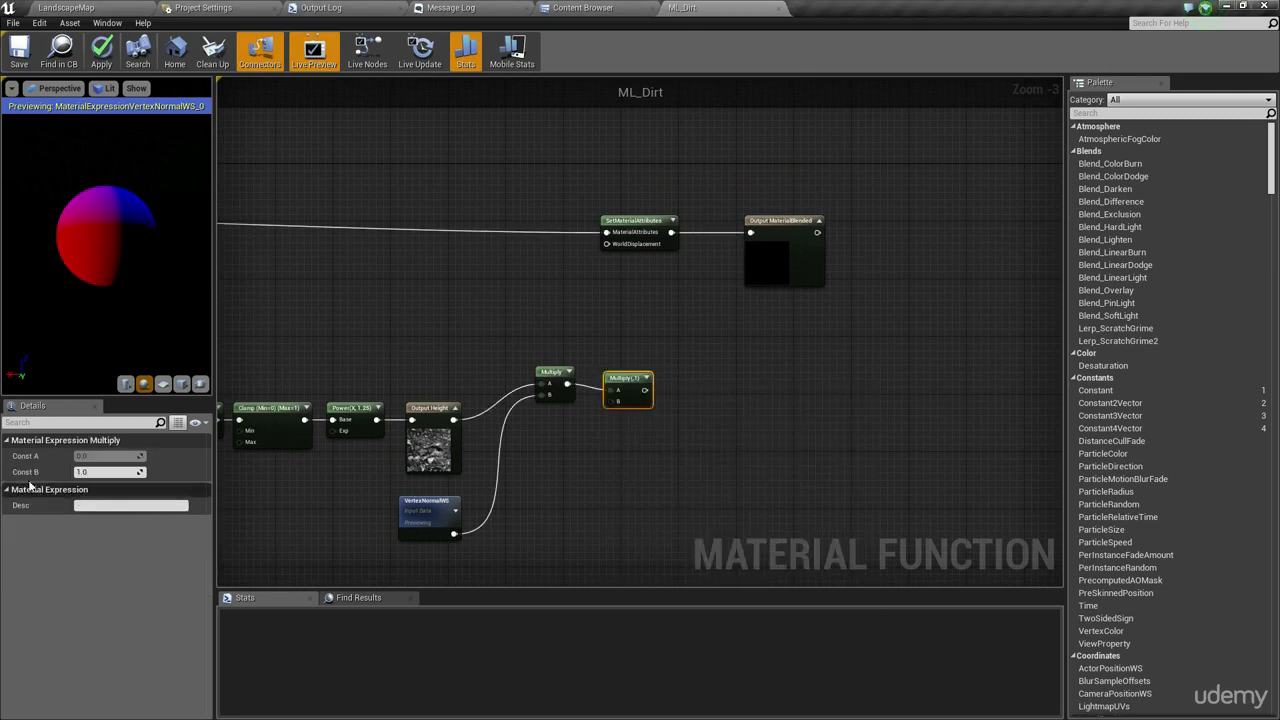
pyautogui.click(111, 471)
pyautogui.write('5')
pyautogui.press('Return')
pyautogui.click(749, 431)
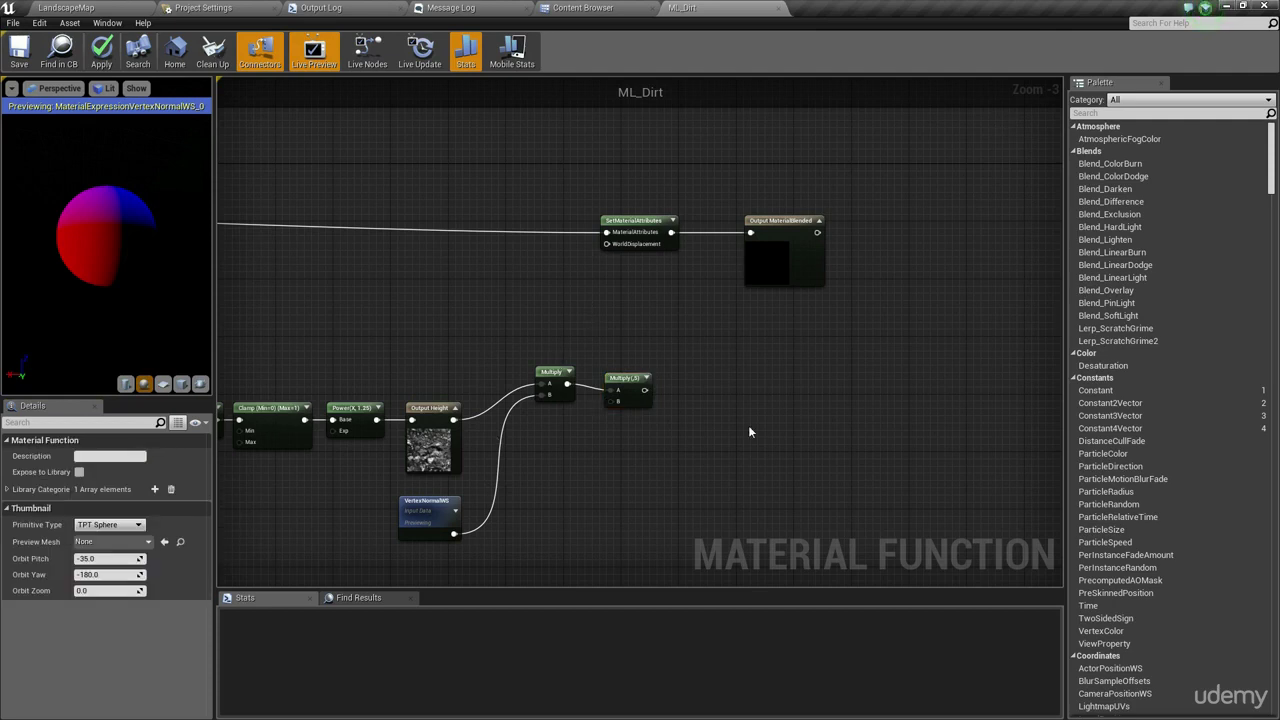
# Step: Connect the second Multiply to WorldDisplacement on SetMaterialAttributes, aligning it with the first and shifting SetMaterialAttributes and Output MaterialBlended right
pyautogui.moveTo(648, 332); pyautogui.dragTo(650, 321, button='right')
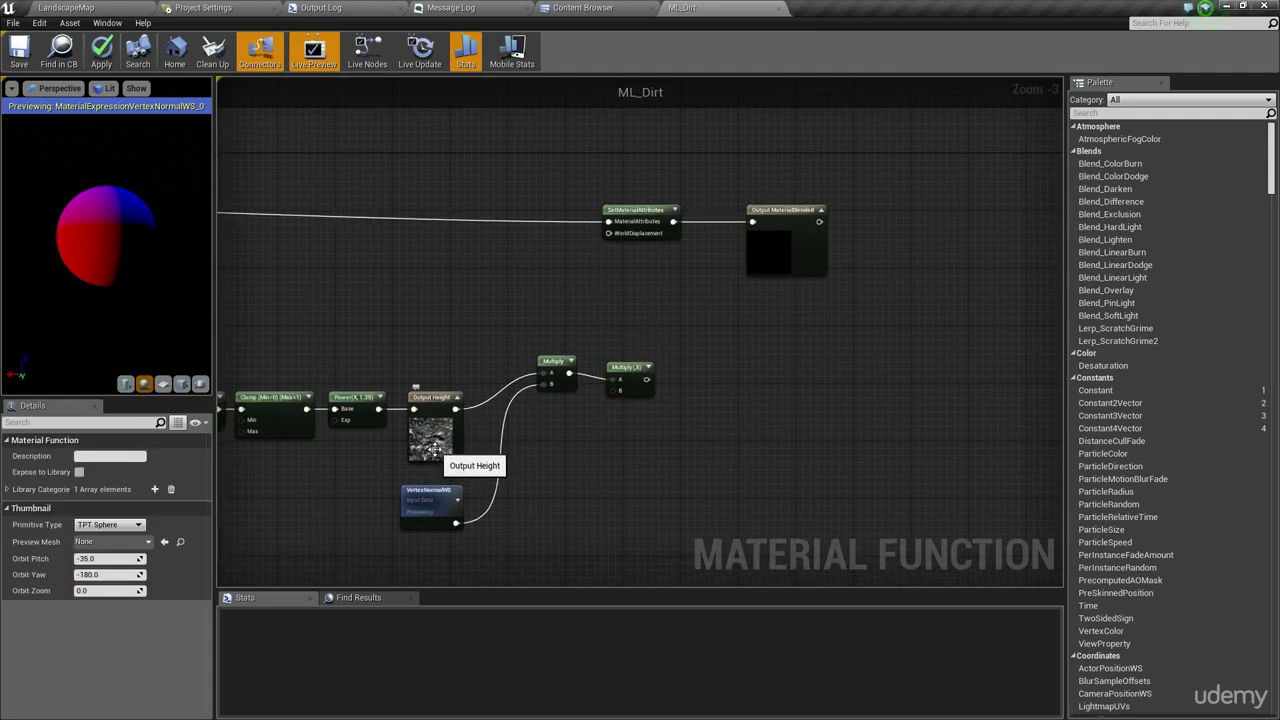
pyautogui.moveTo(675, 328); pyautogui.dragTo(486, 346, button='right')
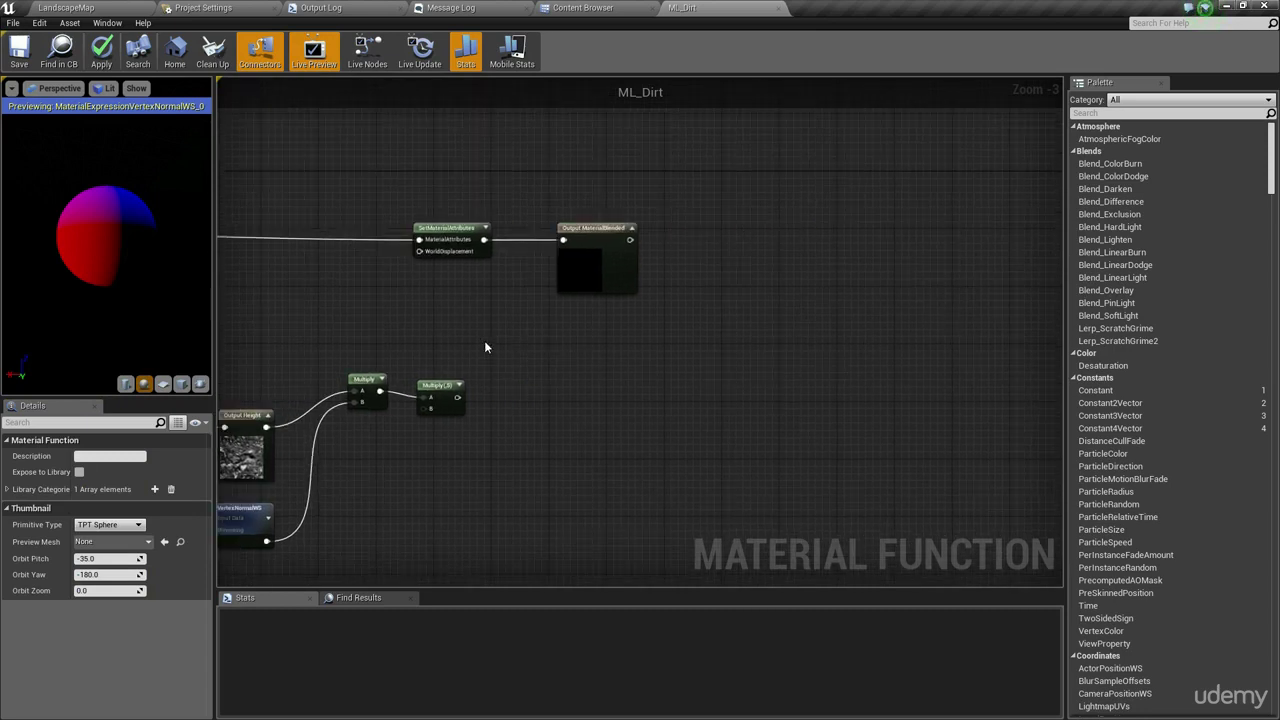
pyautogui.moveTo(820, 149); pyautogui.dragTo(400, 294)
pyautogui.moveTo(449, 243); pyautogui.dragTo(456, 398)
pyautogui.click(455, 412)
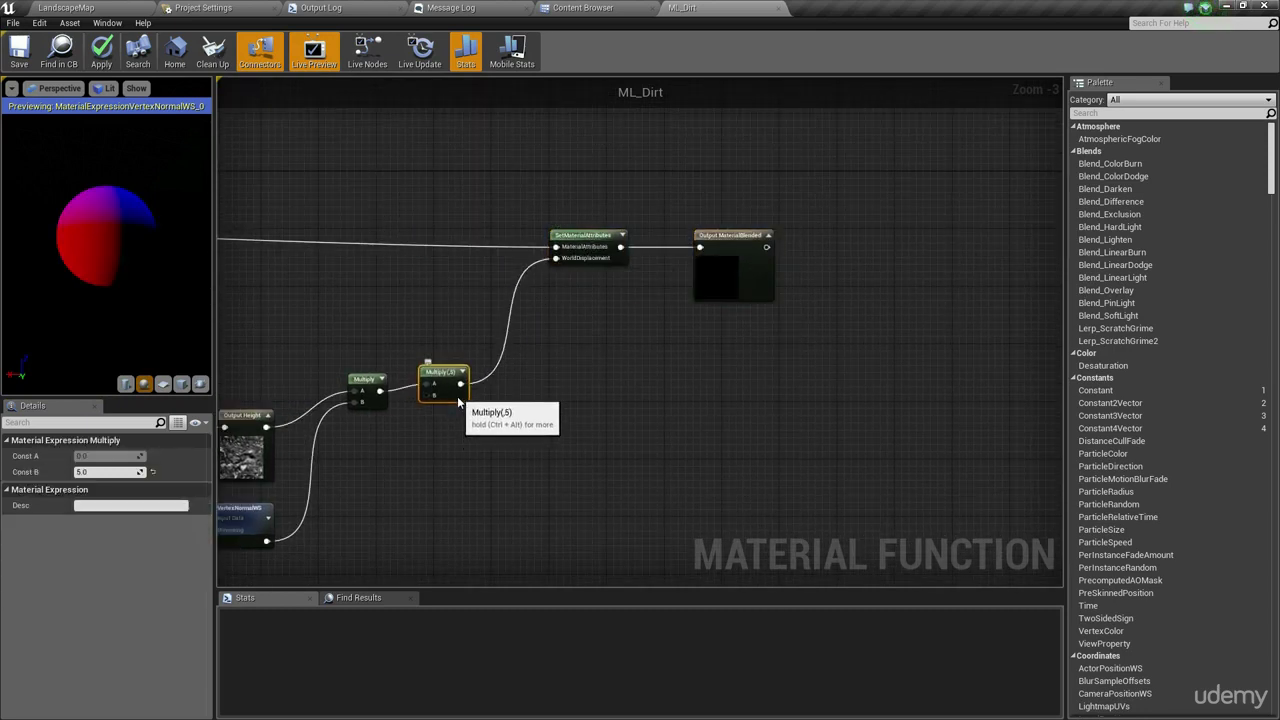
pyautogui.scroll(-1, 466, 449)
pyautogui.moveTo(466, 449); pyautogui.dragTo(618, 341, button='right')
pyautogui.click(618, 341)
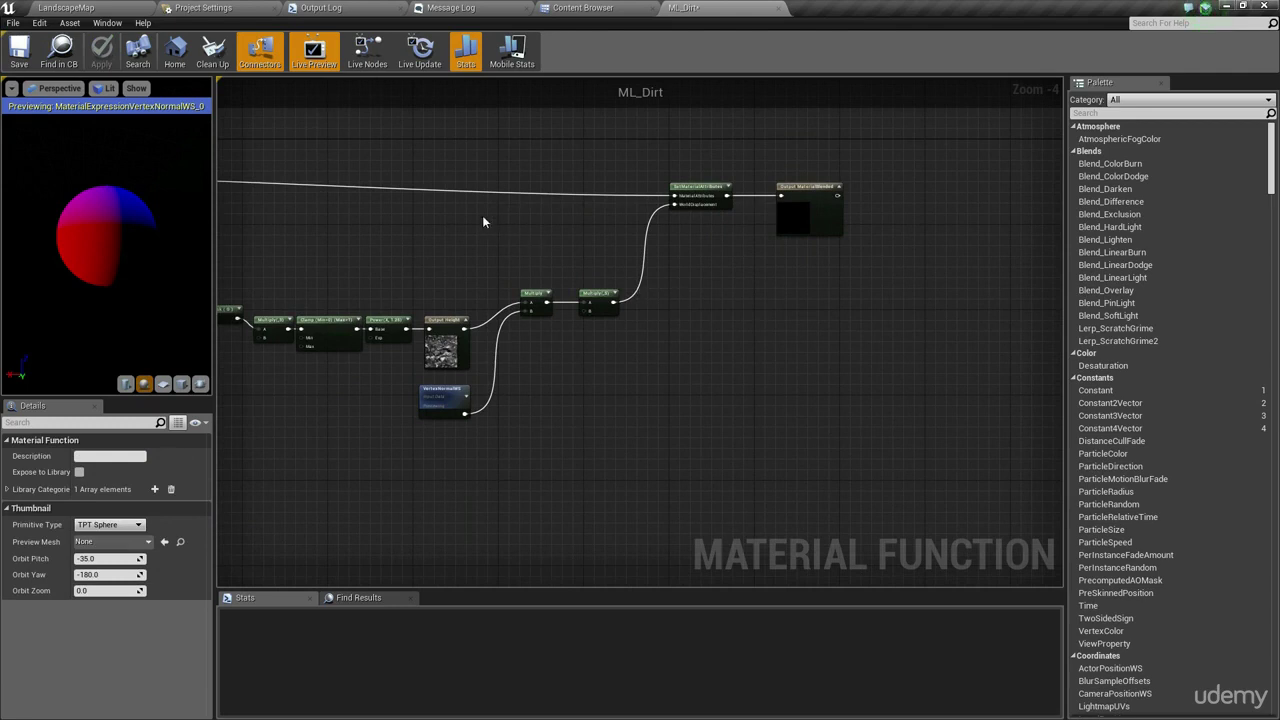
# Step: Set the D3D11 tessellation mode of the M_Landscape_01 material to PN Triangles and apply the change
pyautogui.click(585, 7)
pyautogui.click(357, 105)
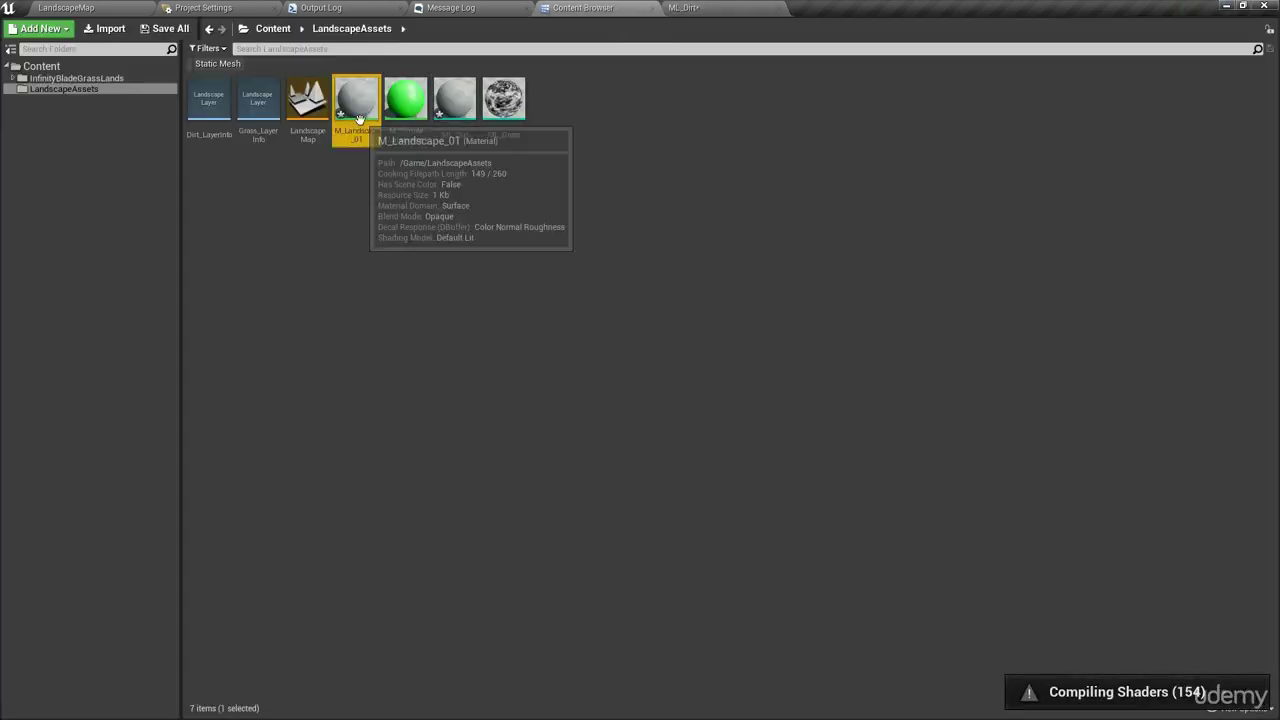
pyautogui.doubleClick(359, 118)
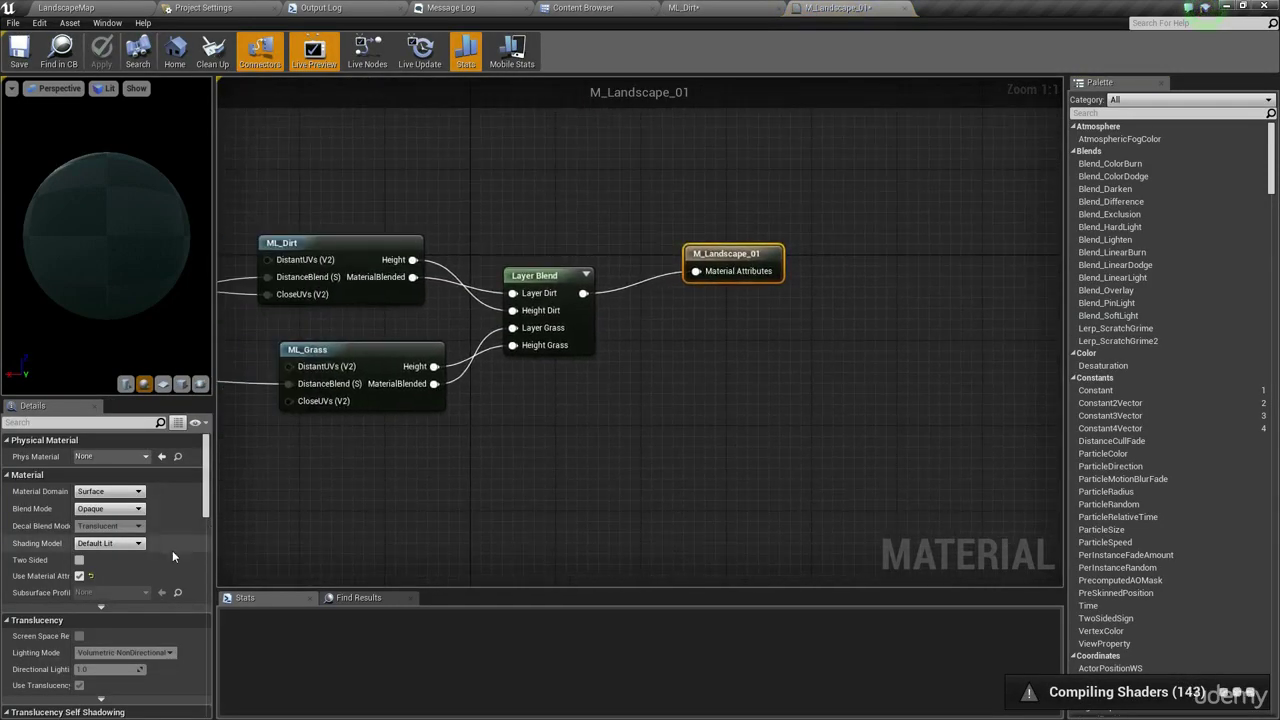
pyautogui.scroll(-12, 190, 509)
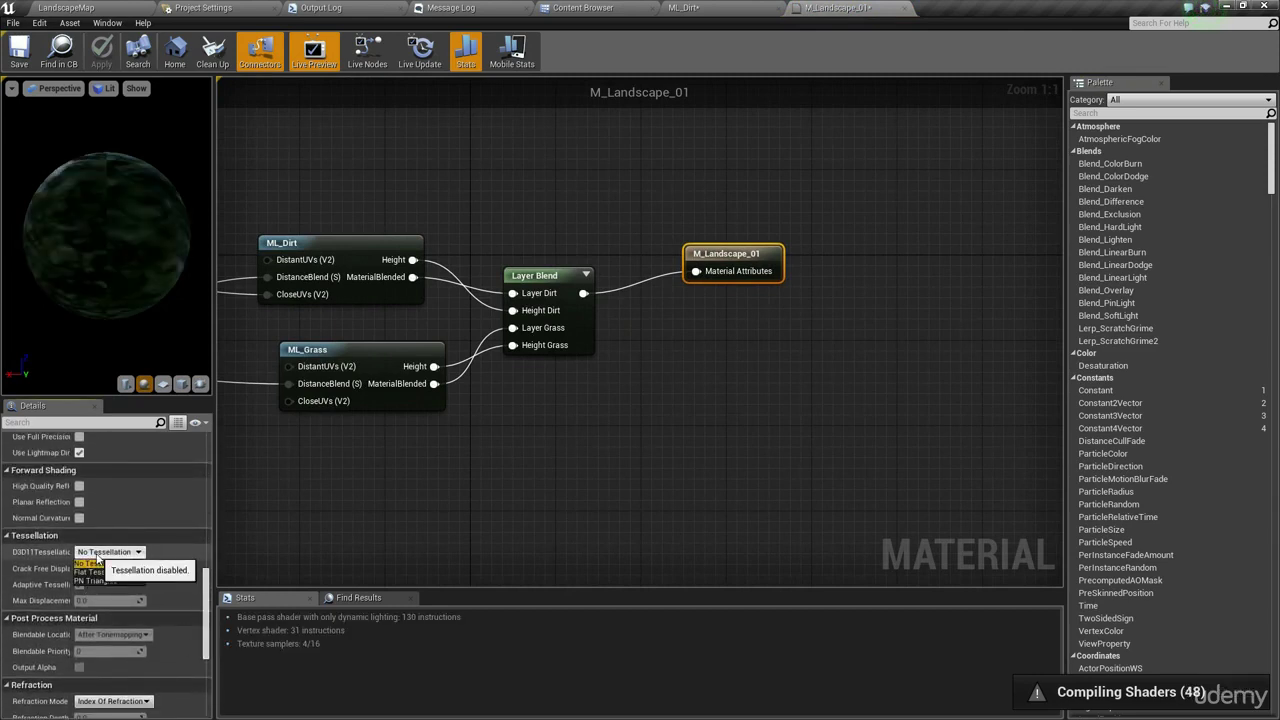
pyautogui.click(110, 552)
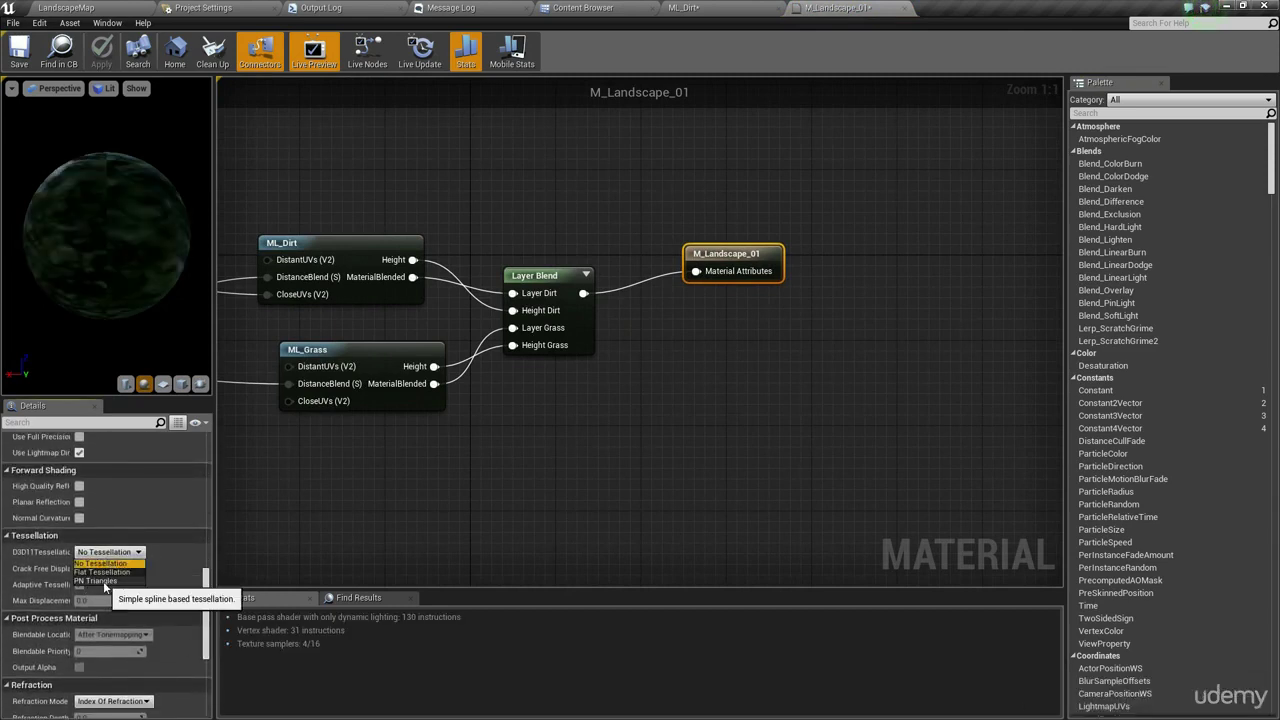
pyautogui.click(103, 581)
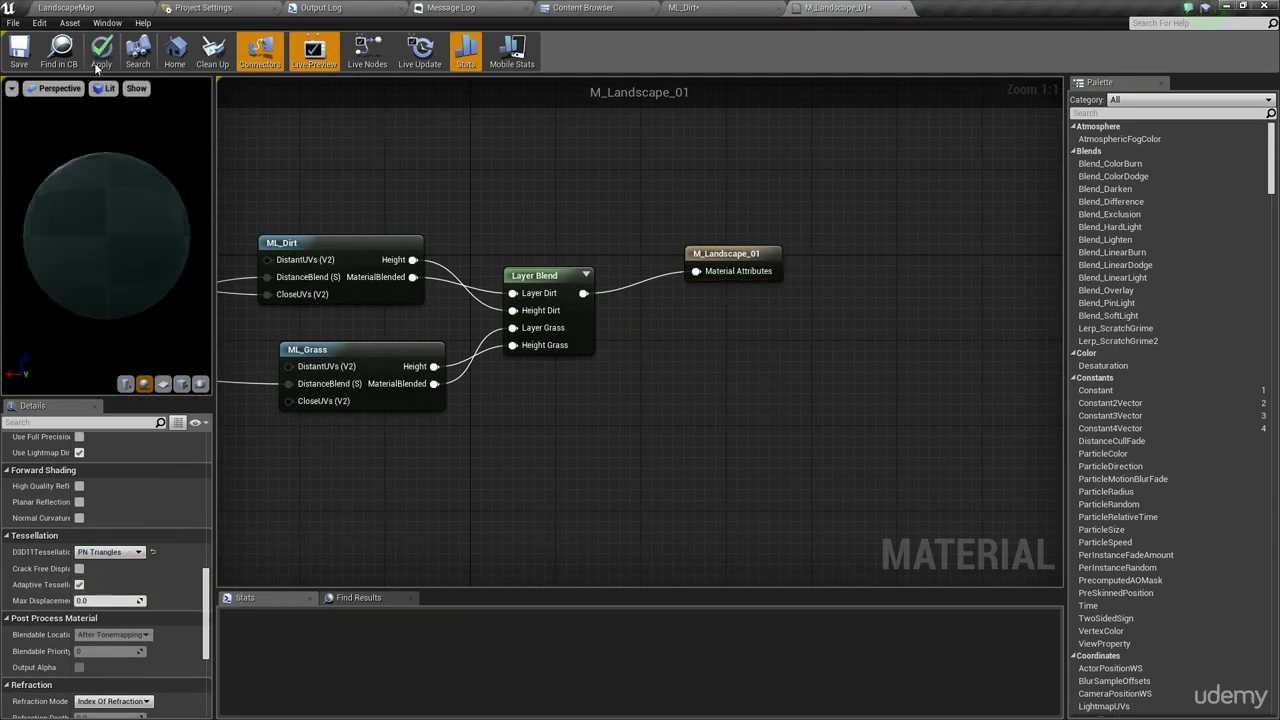
pyautogui.click(97, 64)
# Step: Return to the LandscapeMap level and examine the displaced dirt ground up close in lit view
pyautogui.click(88, 7)
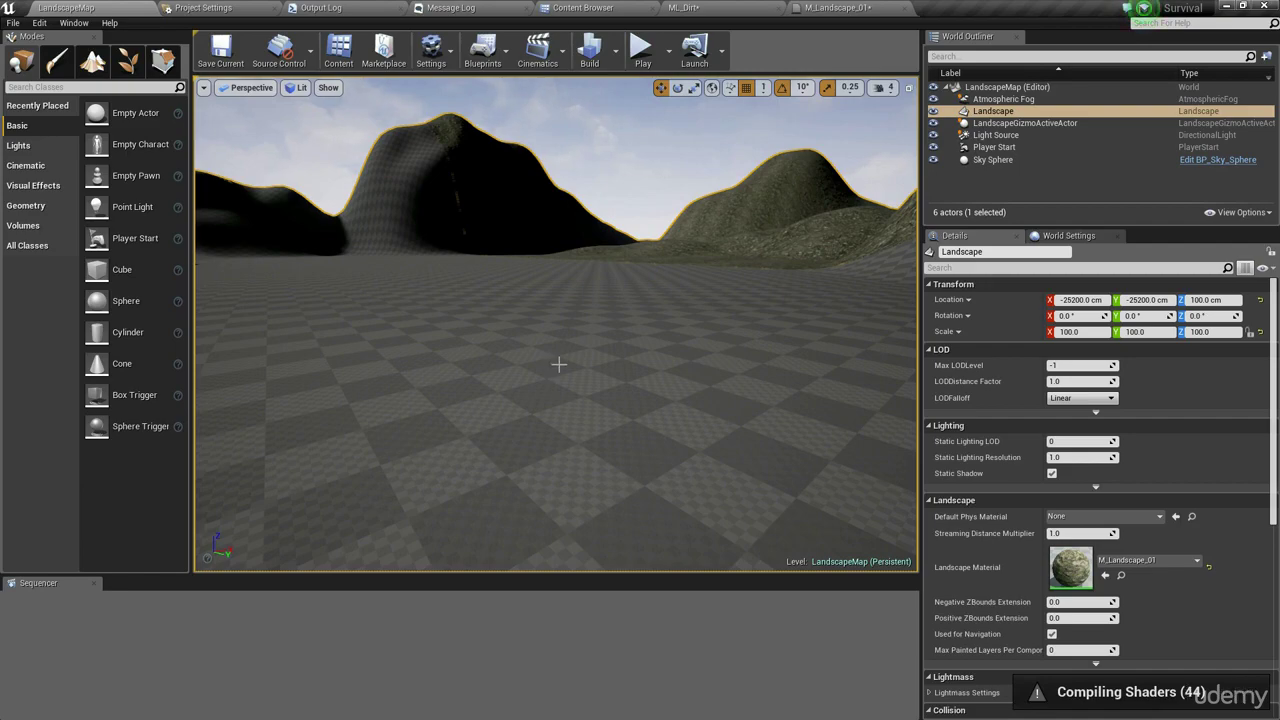
pyautogui.moveTo(559, 364)
pyautogui.mouseDown(button='right')
pyautogui.moveTo(535, 395)
pyautogui.moveTo(515, 375)
pyautogui.moveTo(540, 380)
pyautogui.mouseUp(button='right')
pyautogui.moveTo(627, 395); pyautogui.dragTo(627, 347, button='right')
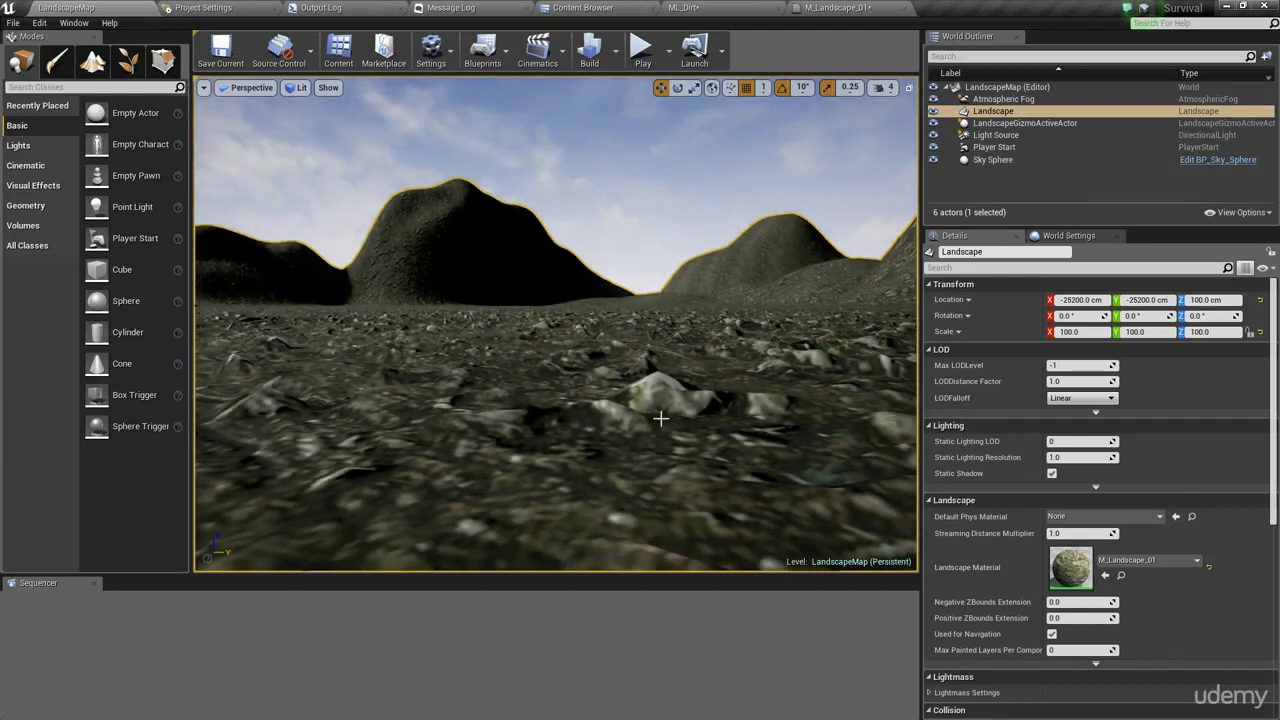
pyautogui.moveTo(672, 408); pyautogui.dragTo(699, 313, button='right')
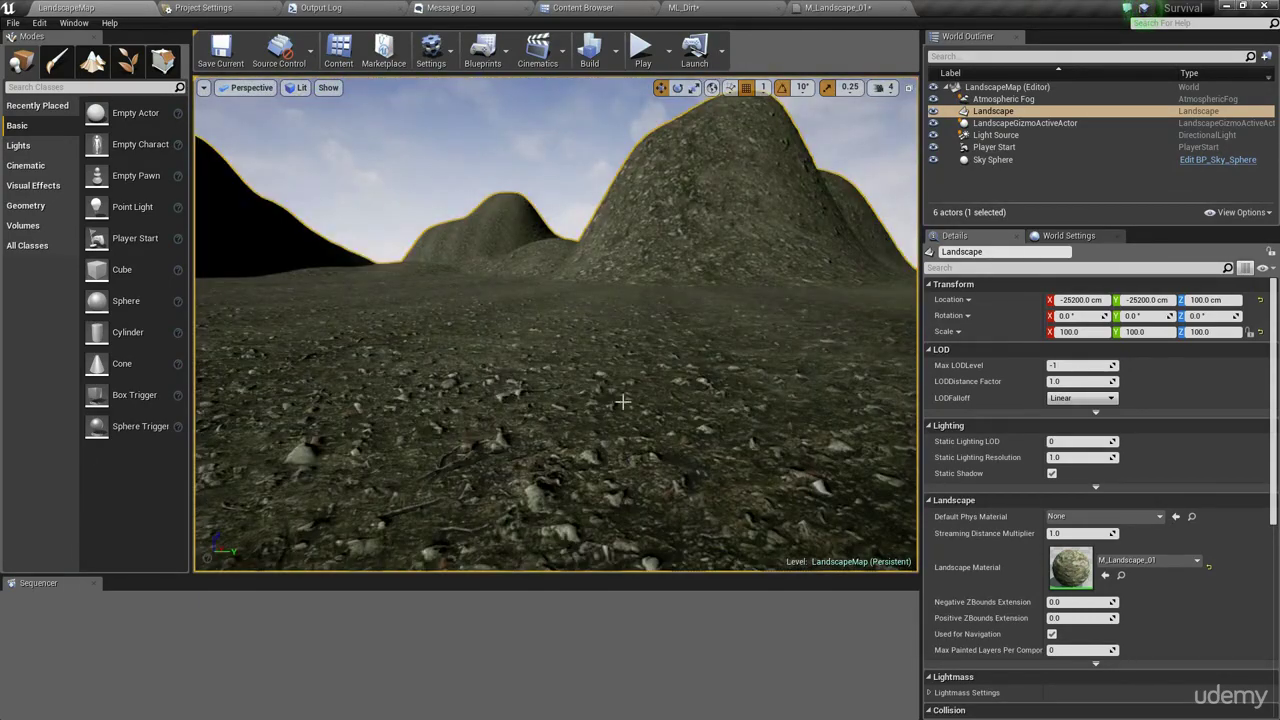
pyautogui.moveTo(622, 401); pyautogui.dragTo(582, 397, button='right')
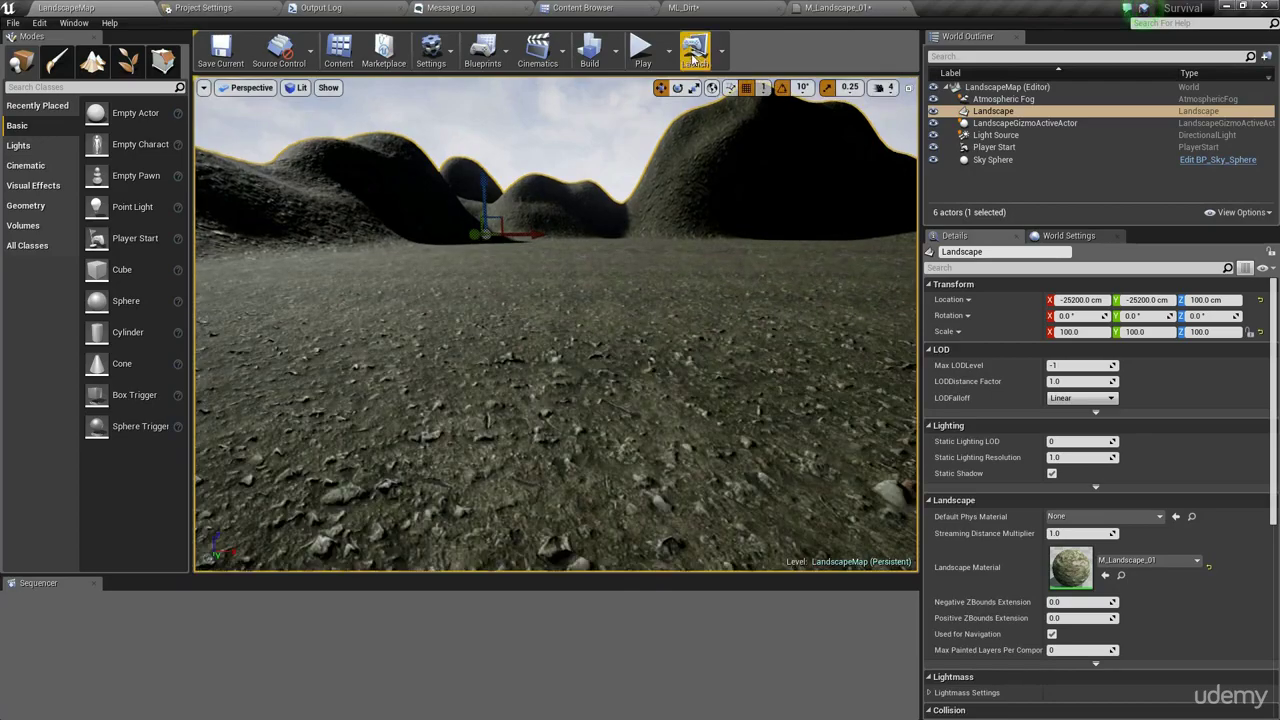
# Step: Show the landscape in wireframe and examine the tessellation density near the camera and on the hills
pyautogui.moveTo(622, 252); pyautogui.dragTo(760, 230, button='right')
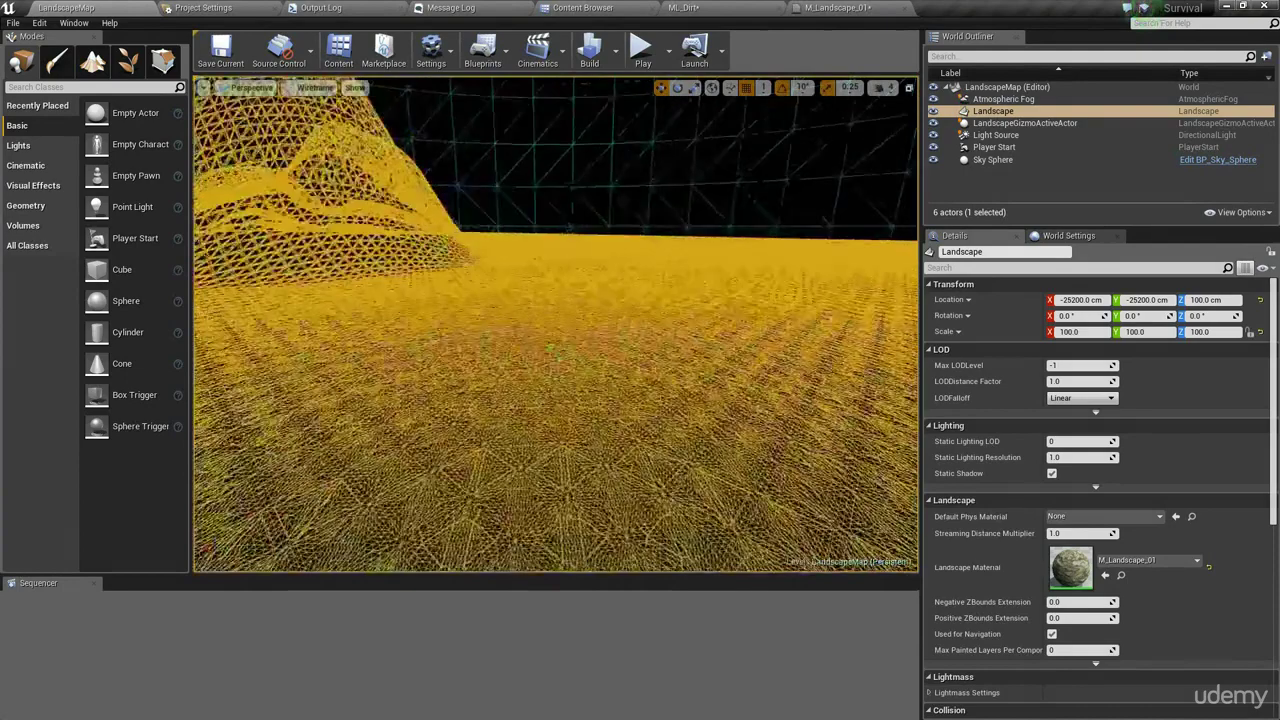
pyautogui.moveTo(760, 230); pyautogui.dragTo(620, 318, button='right')
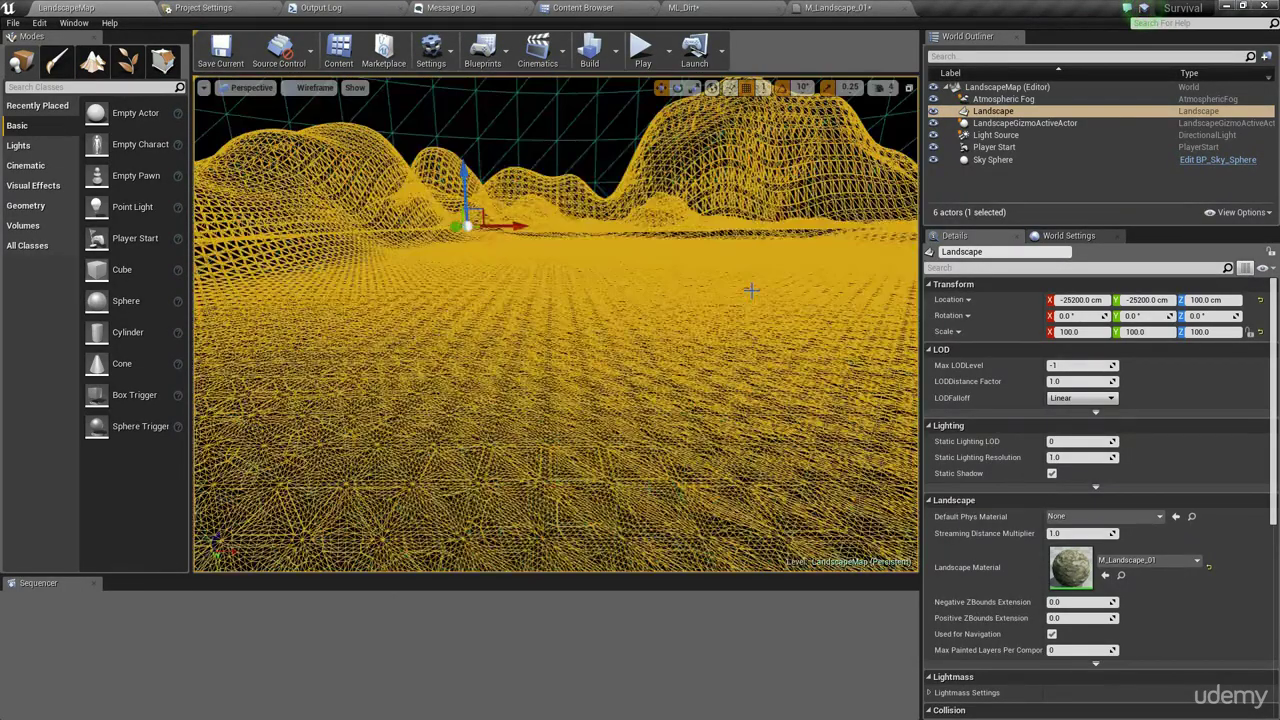
pyautogui.press('w')
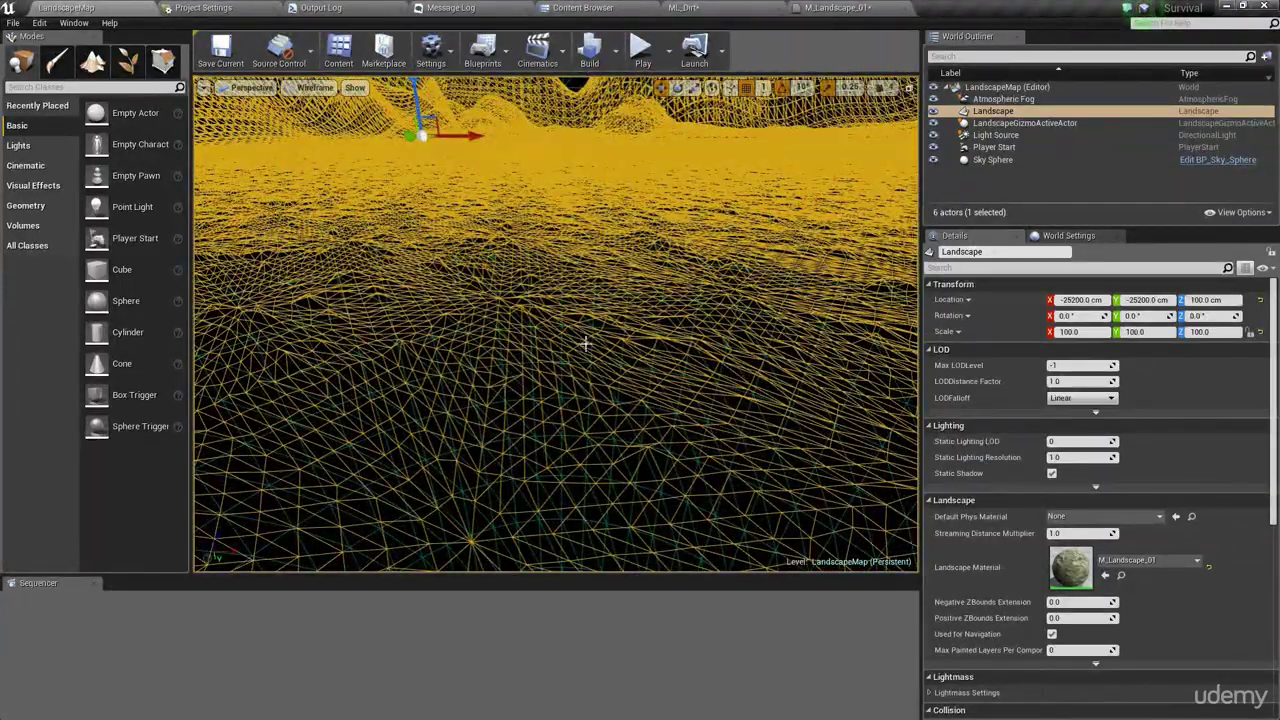
pyautogui.press('w')
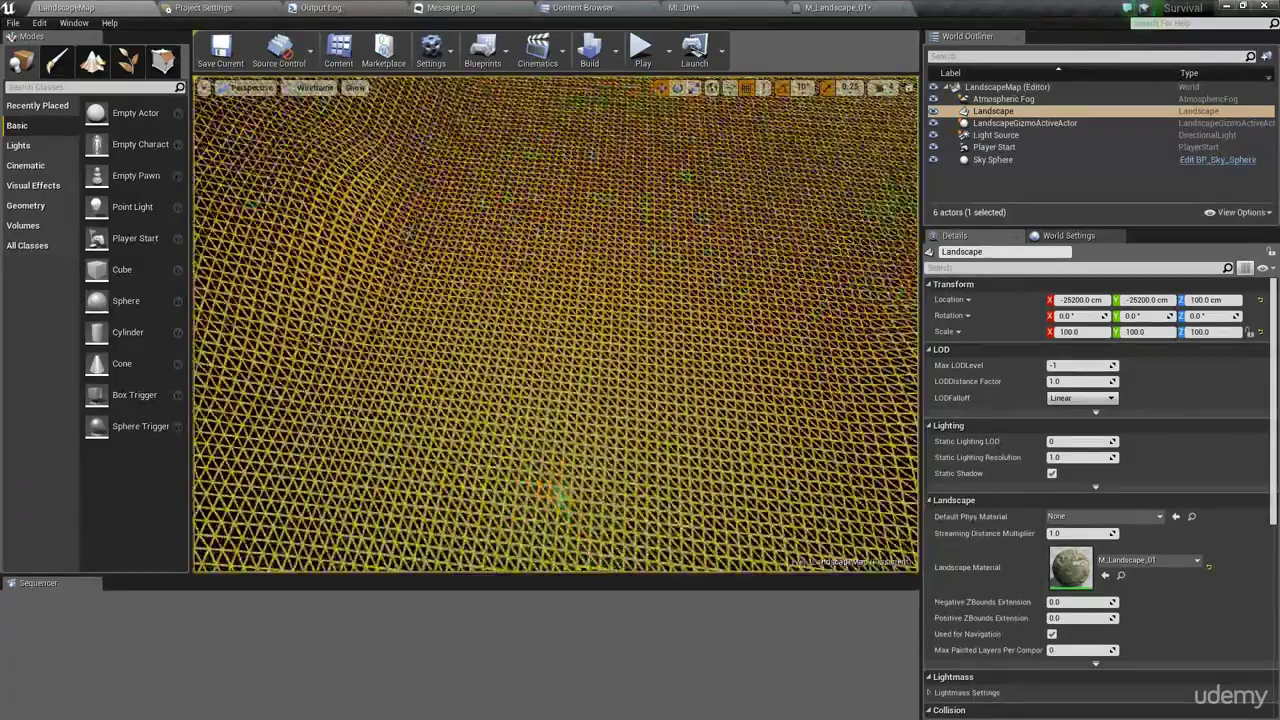
pyautogui.press('s')
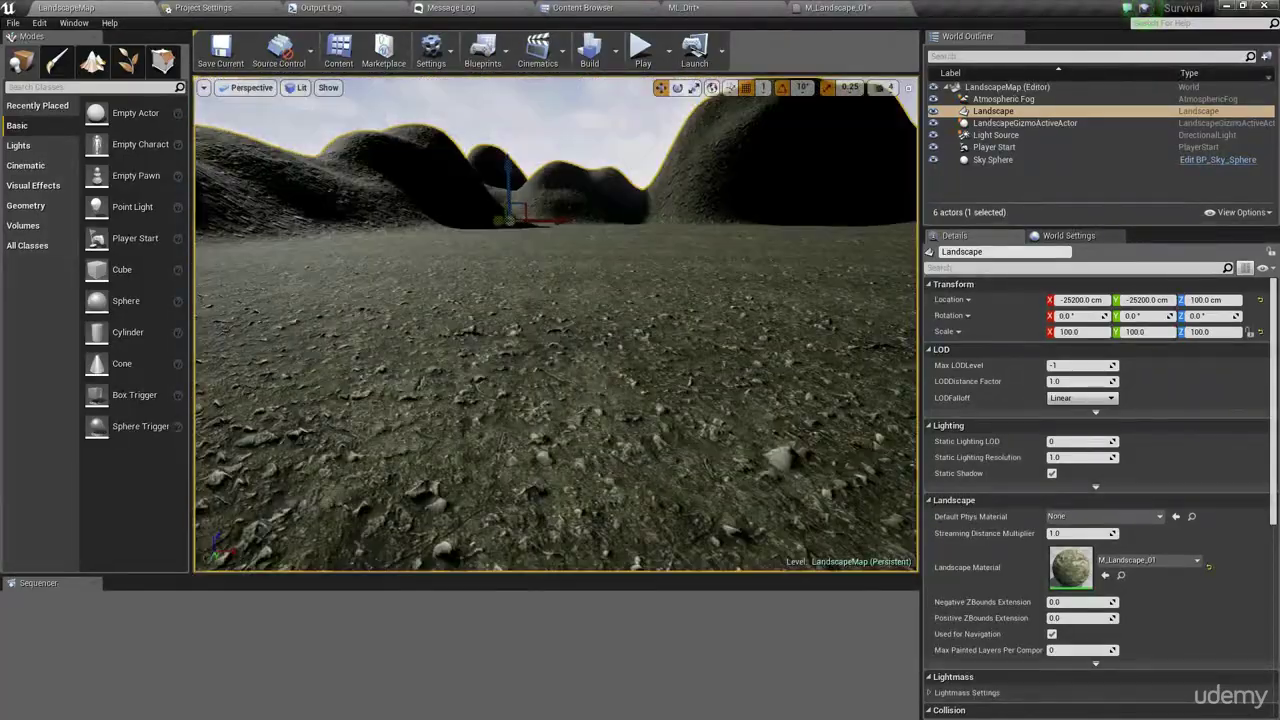
# Step: Fly over the lit landscape to examine the stone displacement on the ground at different distances
pyautogui.press('w')
pyautogui.press('s')
pyautogui.press('w')
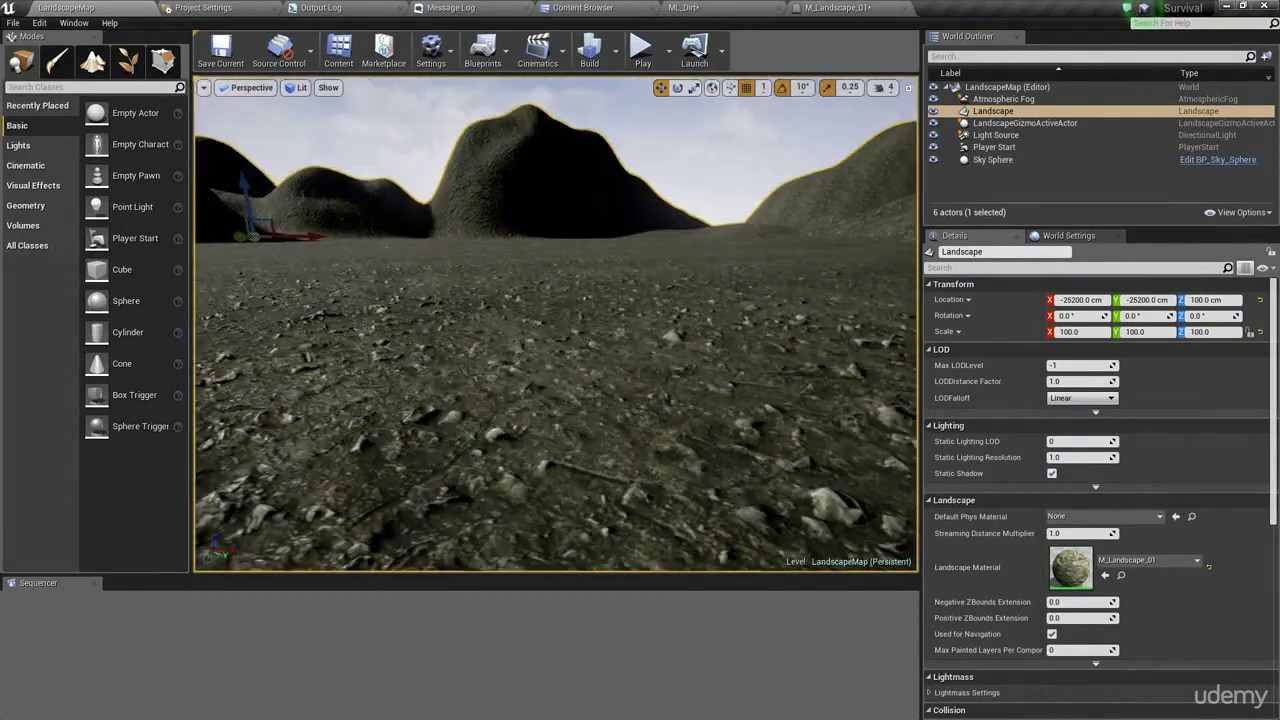
pyautogui.moveTo(556, 324); pyautogui.dragTo(536, 260, button='right')
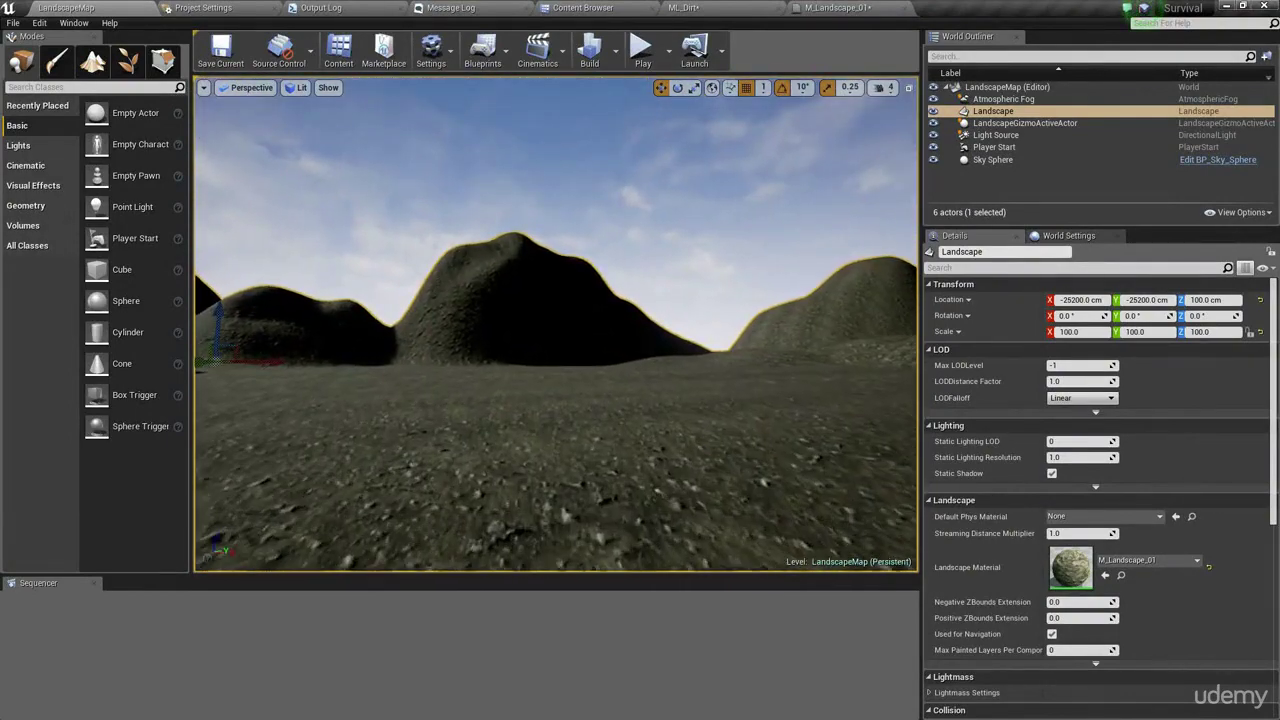
pyautogui.press('w')
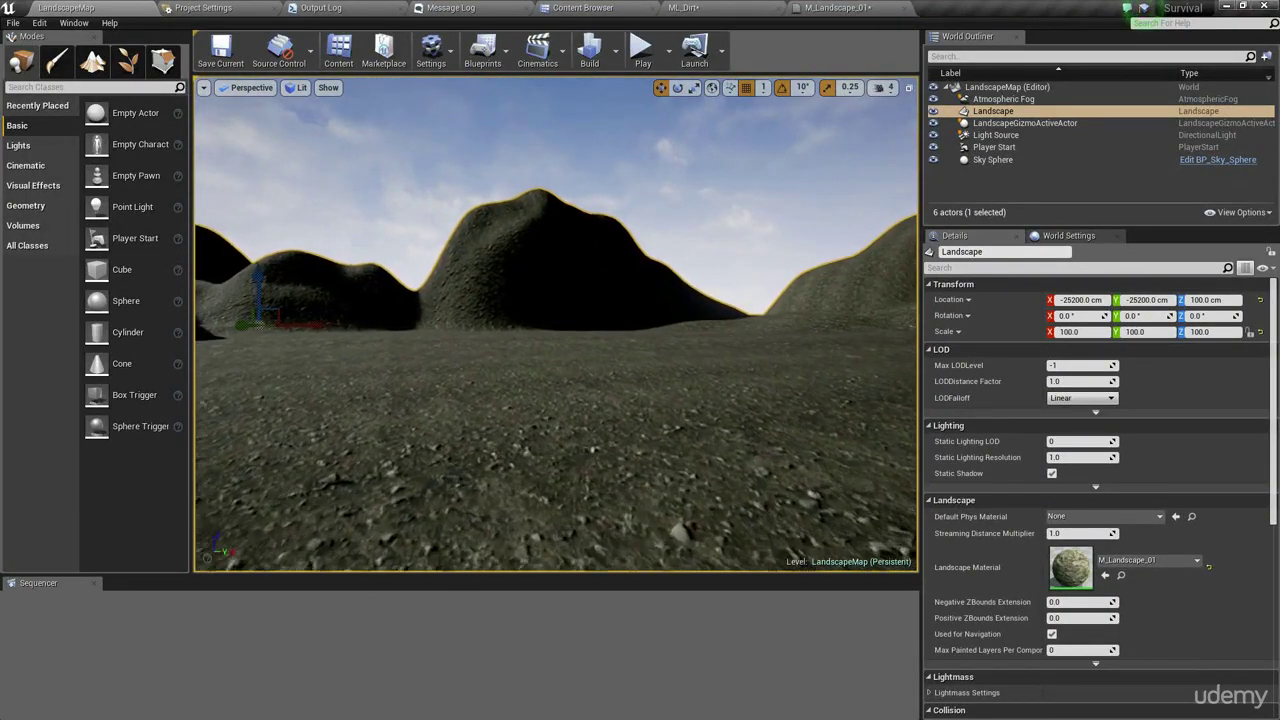
pyautogui.moveTo(556, 324); pyautogui.dragTo(668, 349, button='right')
pyautogui.press('w')
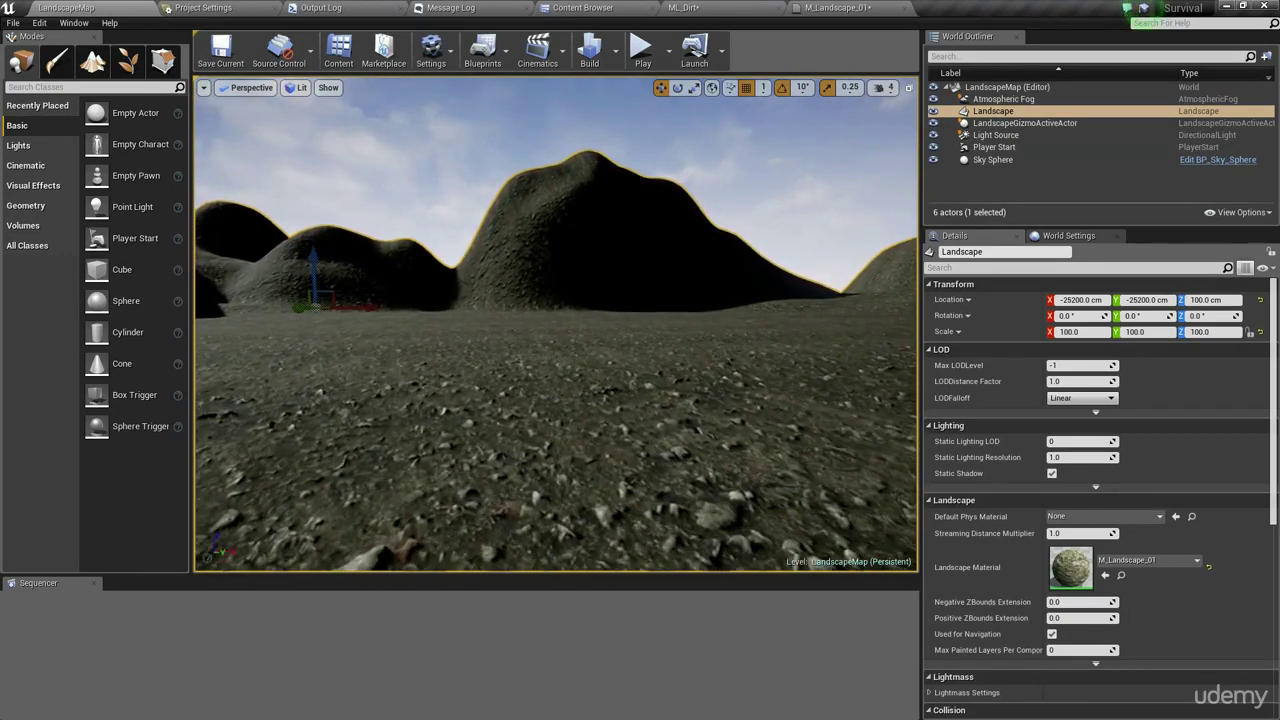
# Step: Compare the displaced ground in wireframe view with the lit view while moving forward across the terrain
pyautogui.hotkey('alt', '2')
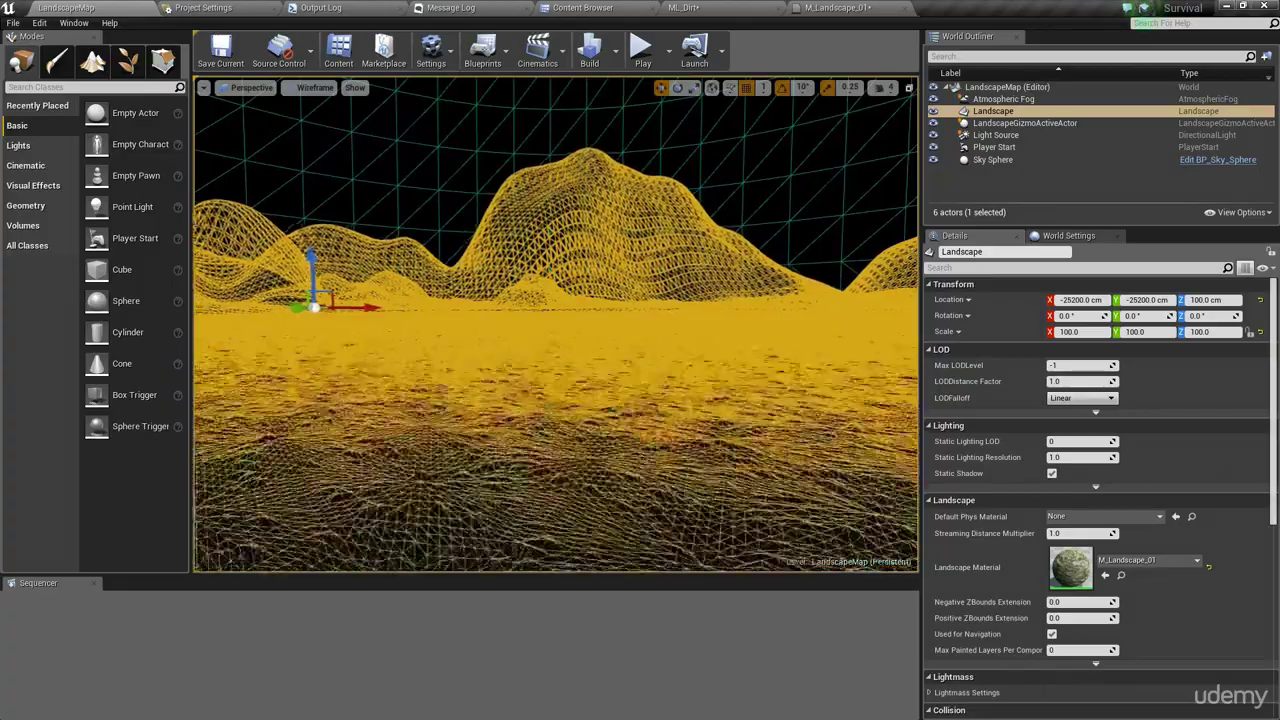
pyautogui.press('w')
pyautogui.moveTo(668, 349)
pyautogui.mouseDown(button='right')
pyautogui.moveTo(690, 329)
pyautogui.moveTo(678, 343)
pyautogui.mouseUp(button='right')
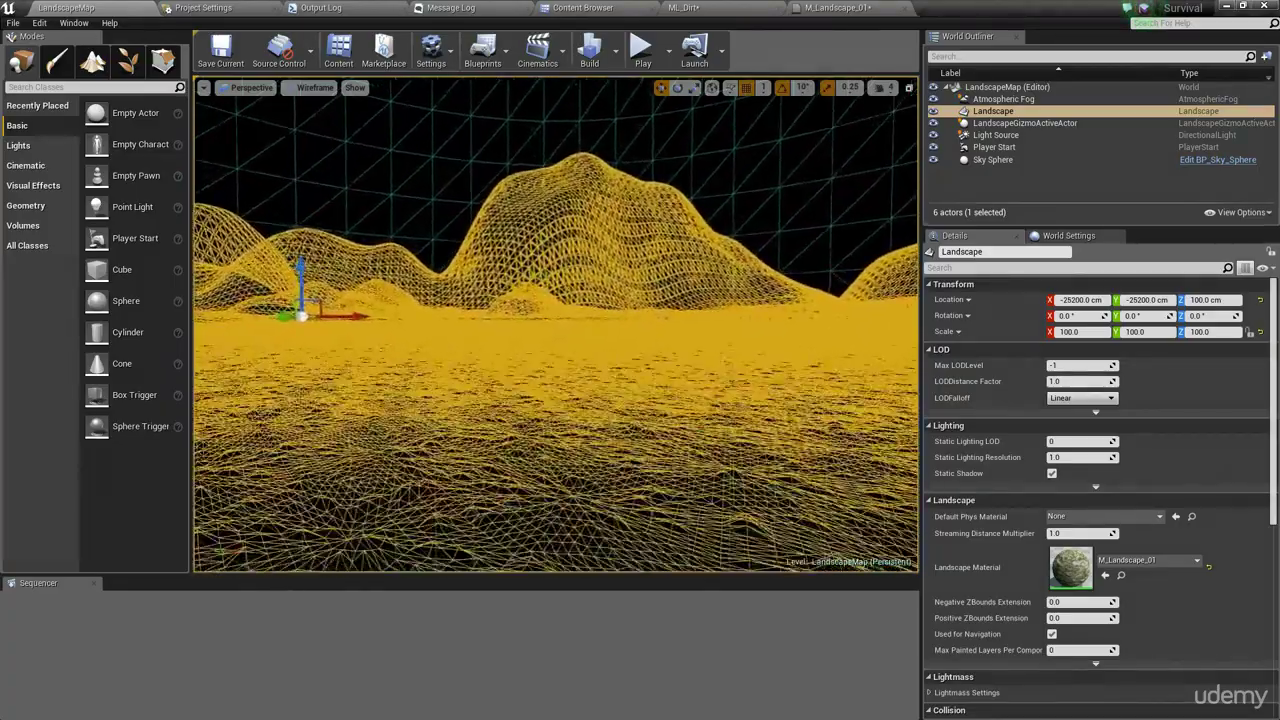
pyautogui.press('w')
pyautogui.moveTo(605, 380)
pyautogui.mouseDown(button='right')
pyautogui.moveTo(440, 374)
pyautogui.moveTo(601, 400)
pyautogui.moveTo(601, 383)
pyautogui.mouseUp(button='right')
pyautogui.hotkey('alt', '3')
pyautogui.hotkey('alt', '4')
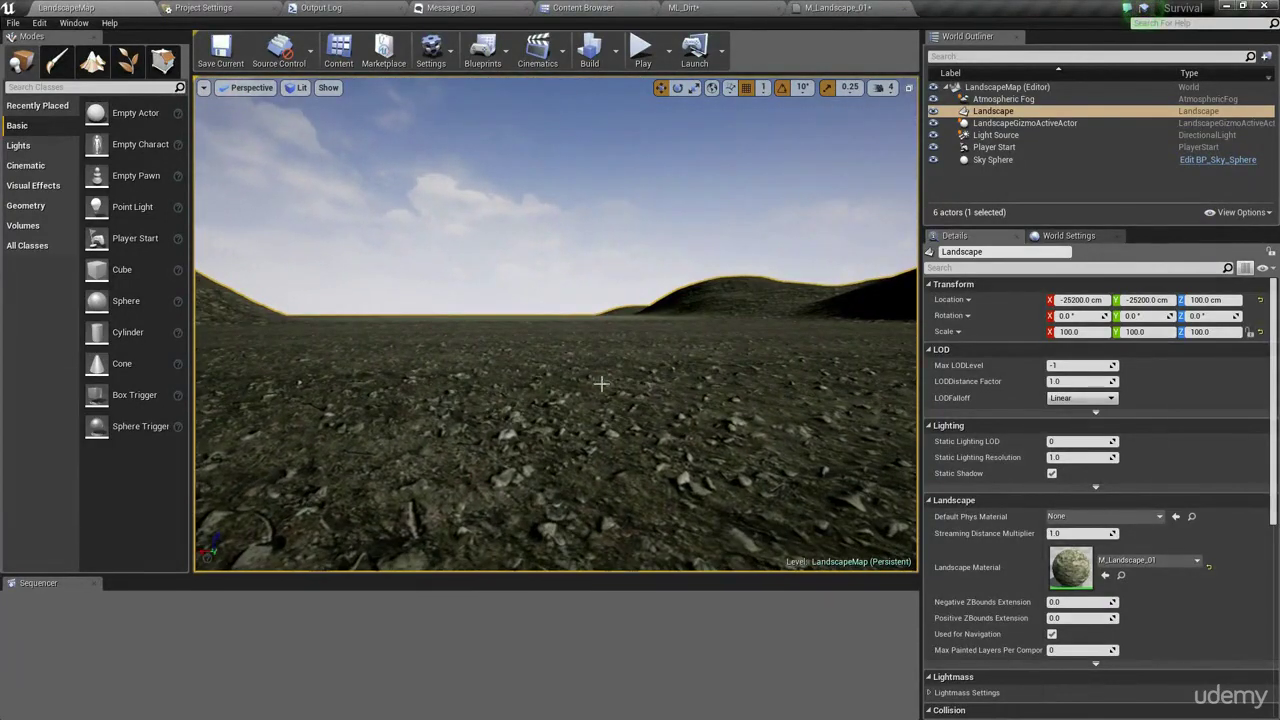
# Step: In the M_Landscape_01 material, set the divisor of the camera-distance Divide node to 3000
pyautogui.moveTo(464, 386); pyautogui.dragTo(338, 248, button='right')
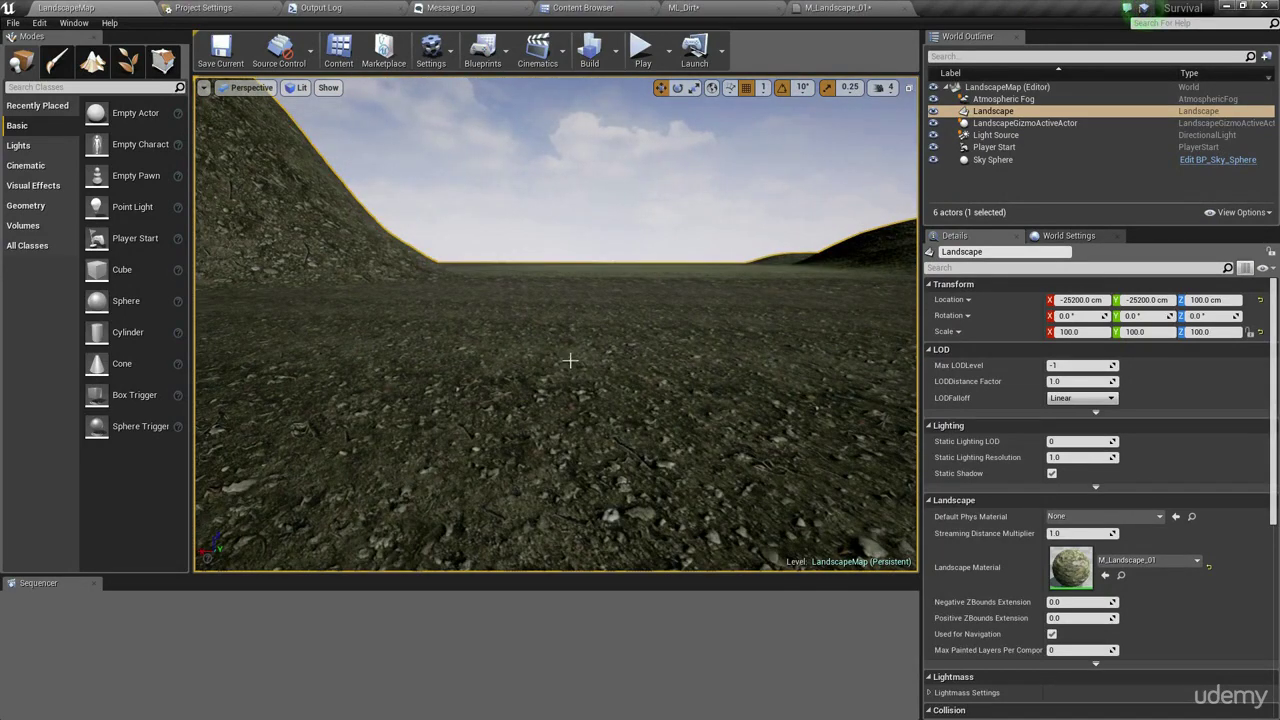
pyautogui.moveTo(570, 361)
pyautogui.mouseDown(button='right')
pyautogui.moveTo(578, 330)
pyautogui.moveTo(571, 354)
pyautogui.mouseUp(button='right')
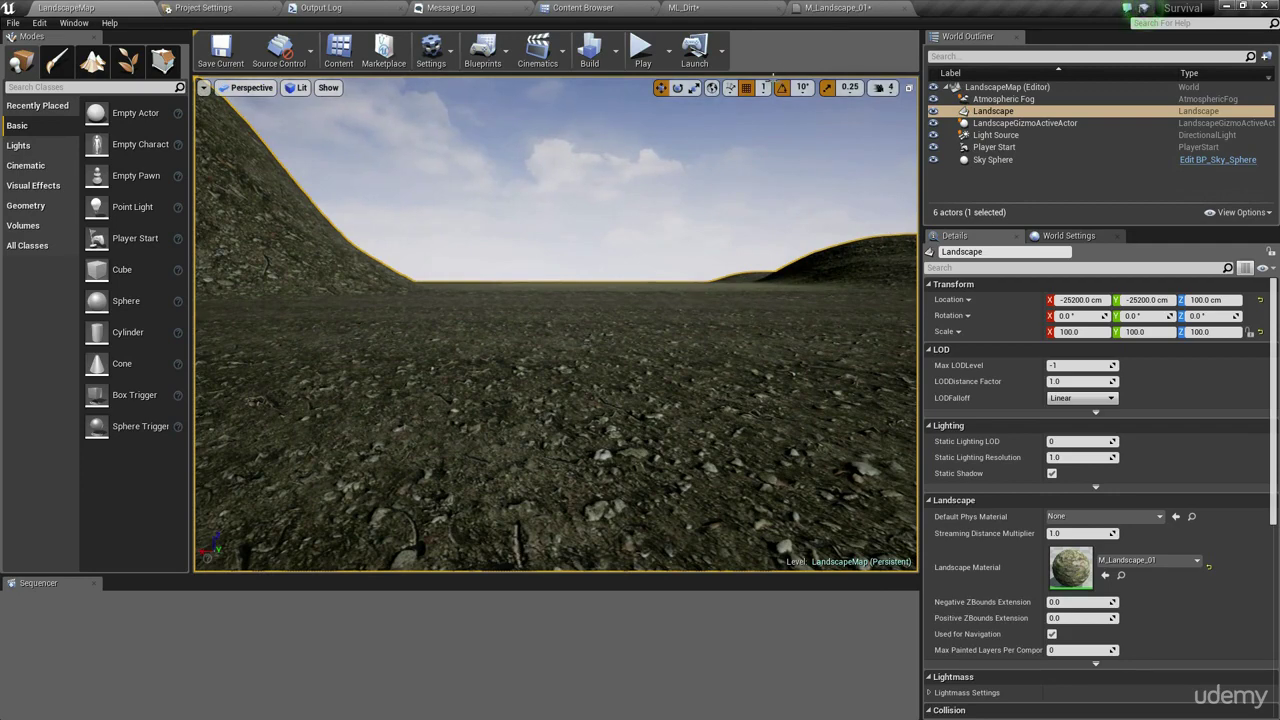
pyautogui.click(838, 8)
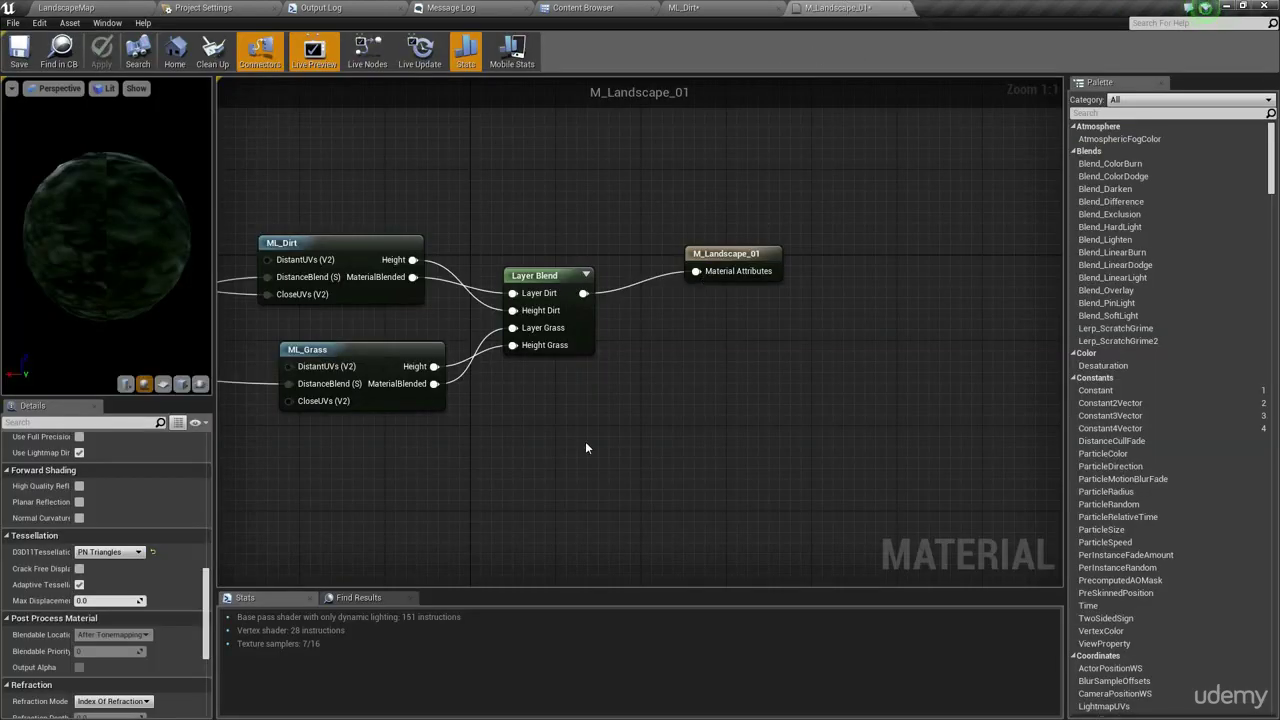
pyautogui.scroll(-4, 571, 469)
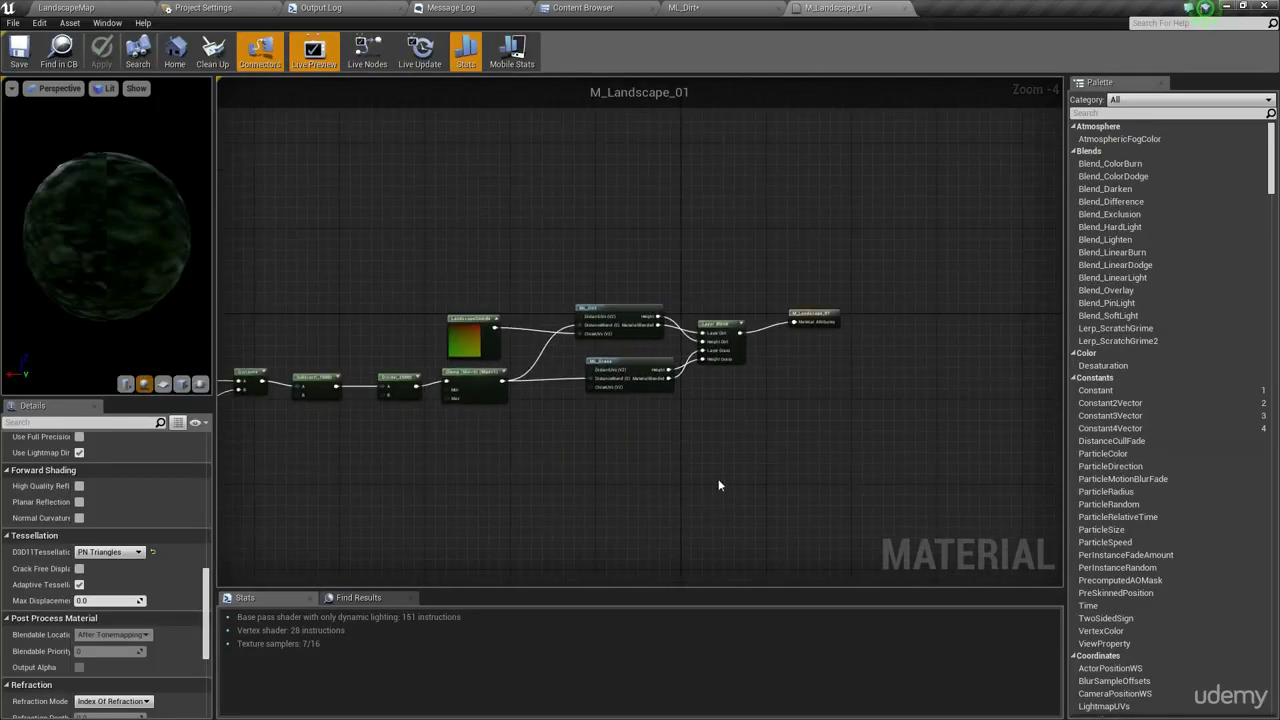
pyautogui.moveTo(568, 336); pyautogui.dragTo(766, 351, button='right')
pyautogui.scroll(2, 473, 282)
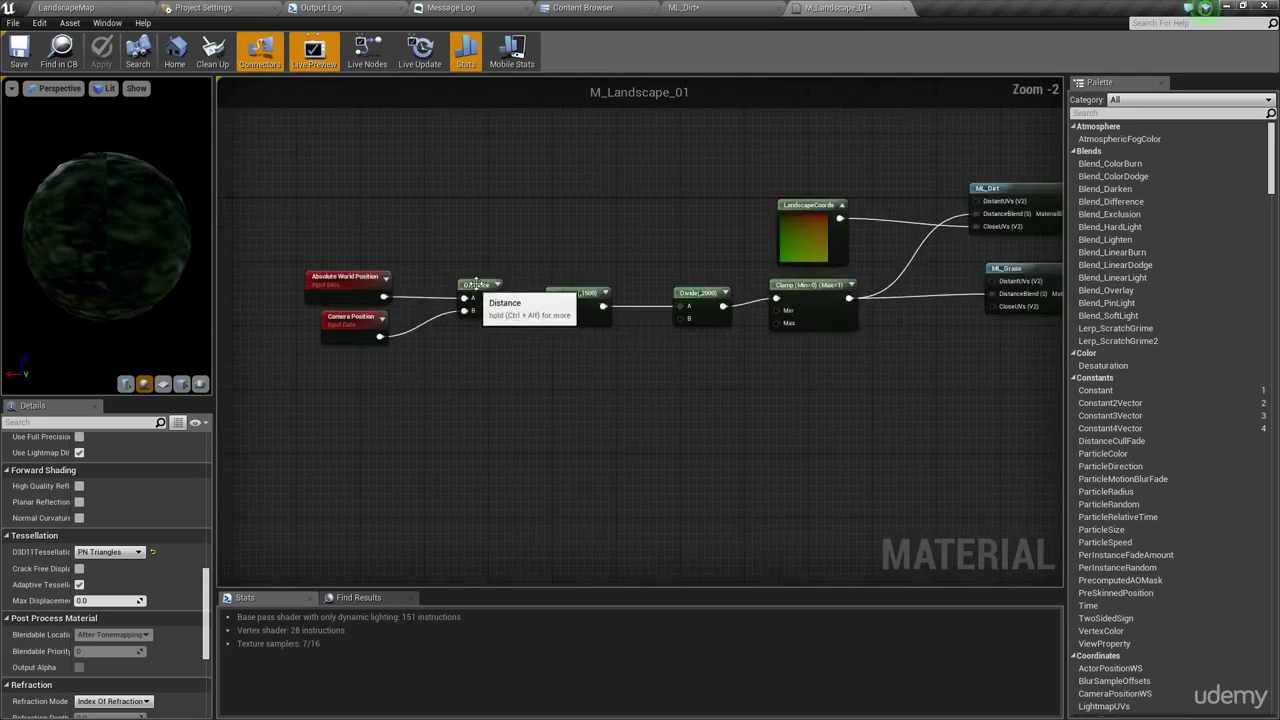
pyautogui.moveTo(543, 272); pyautogui.dragTo(459, 279, button='right')
pyautogui.scroll(2, 458, 279)
pyautogui.click(557, 323)
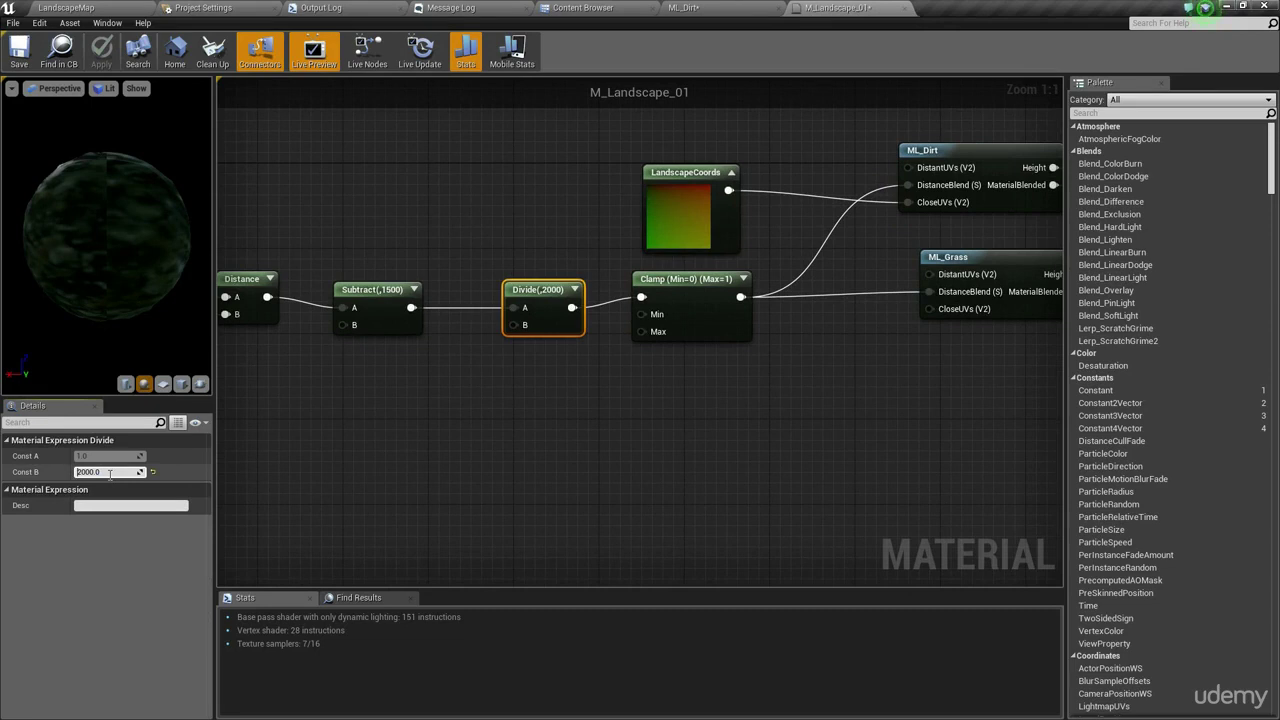
pyautogui.press('Return')
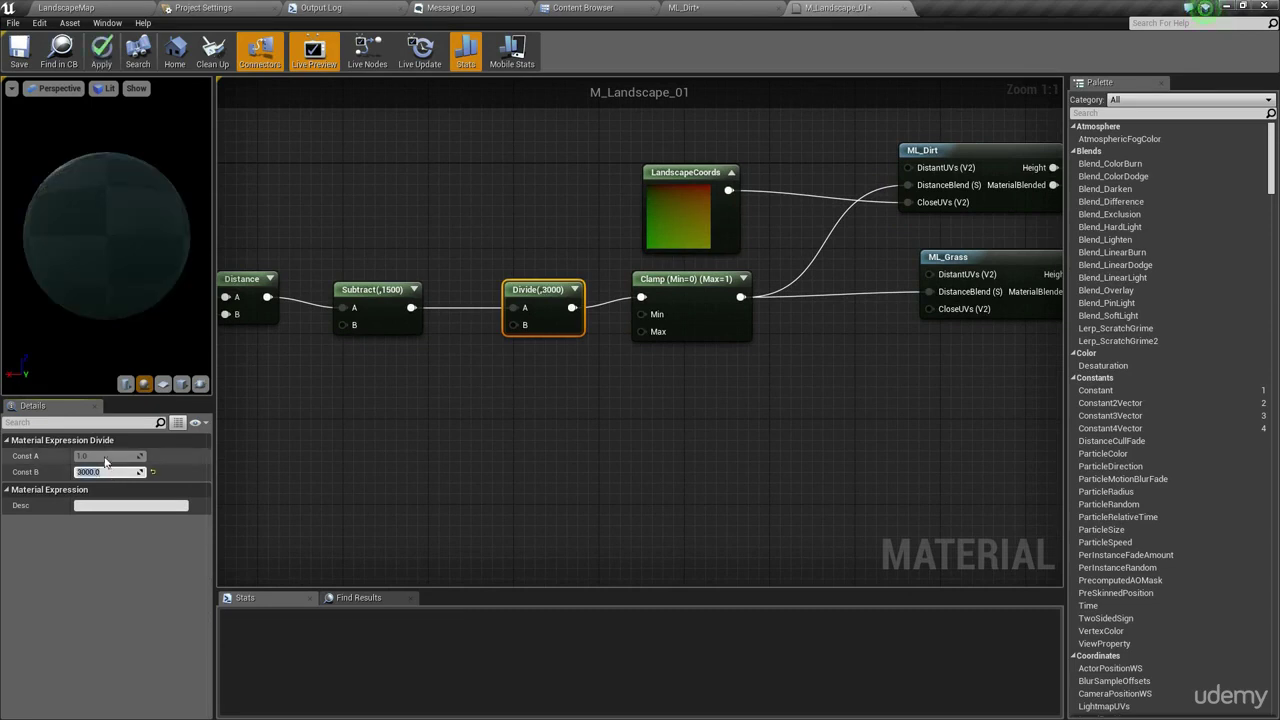
pyautogui.click(535, 506)
# Step: Set the distance Subtract node's Const B to 1750 and apply the M_Landscape_01 changes
pyautogui.moveTo(430, 464); pyautogui.dragTo(592, 457, button='right')
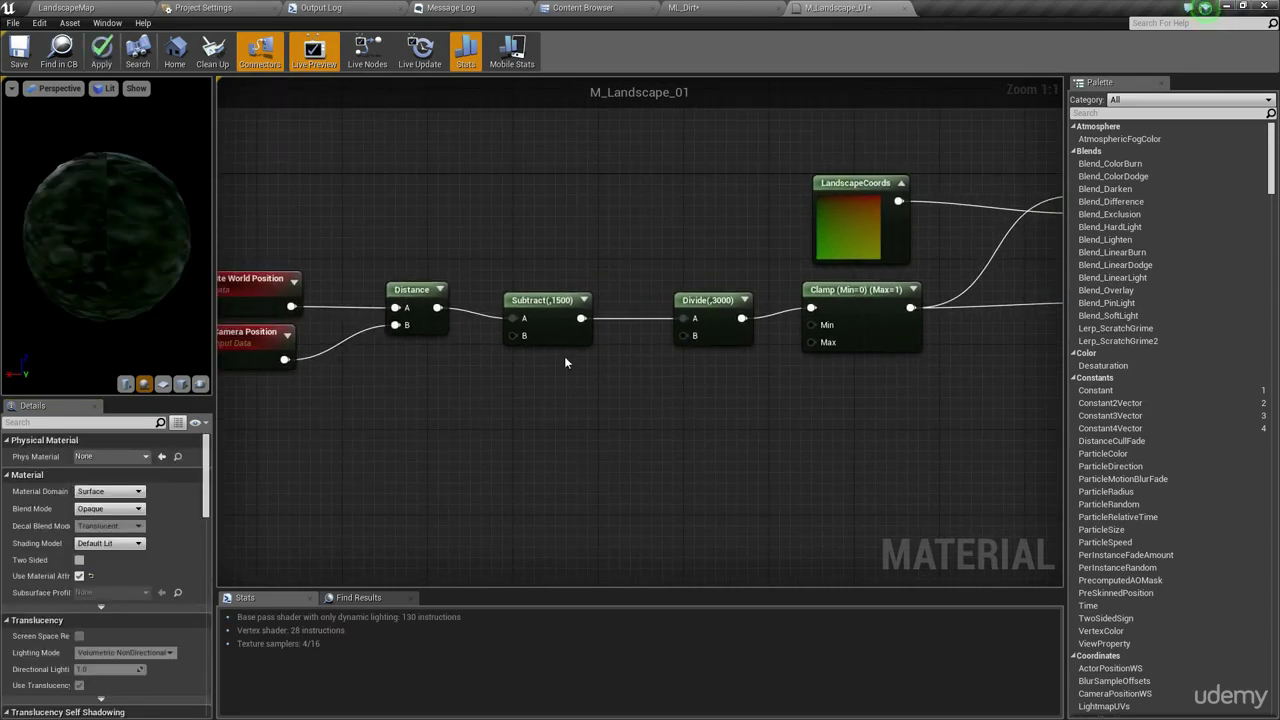
pyautogui.click(548, 330)
pyautogui.click(108, 471)
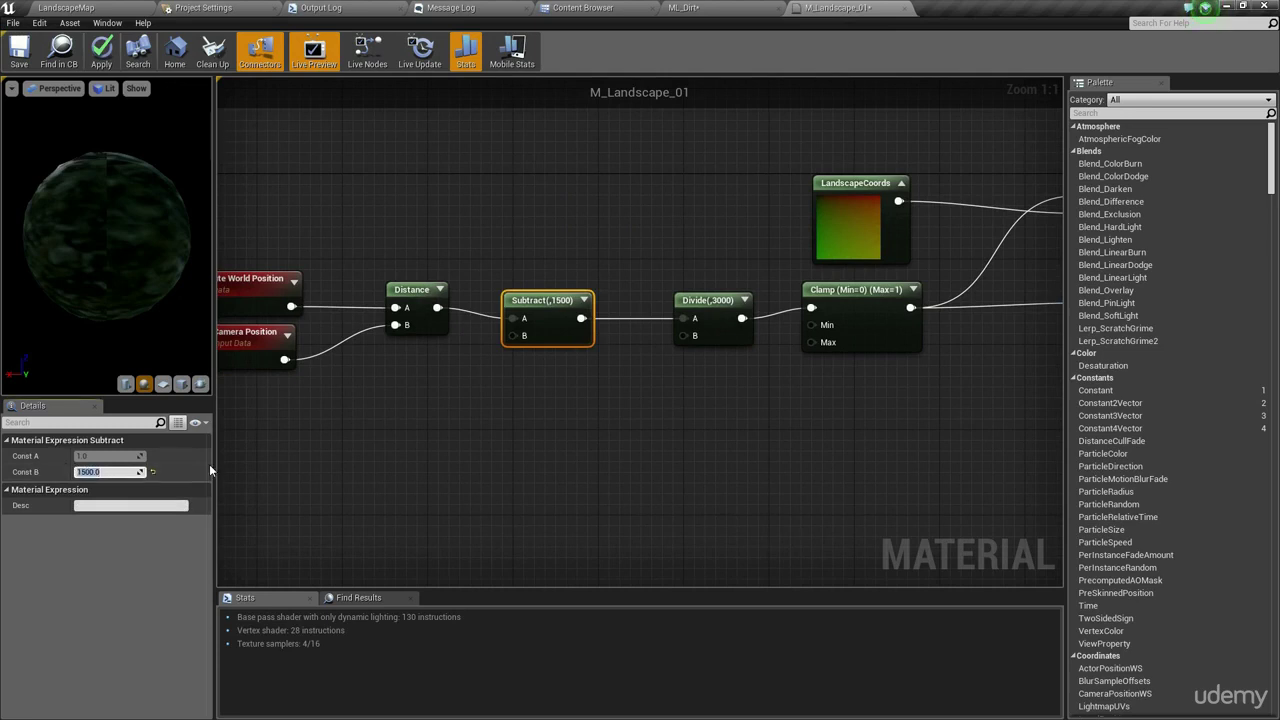
pyautogui.write('1750')
pyautogui.press('Return')
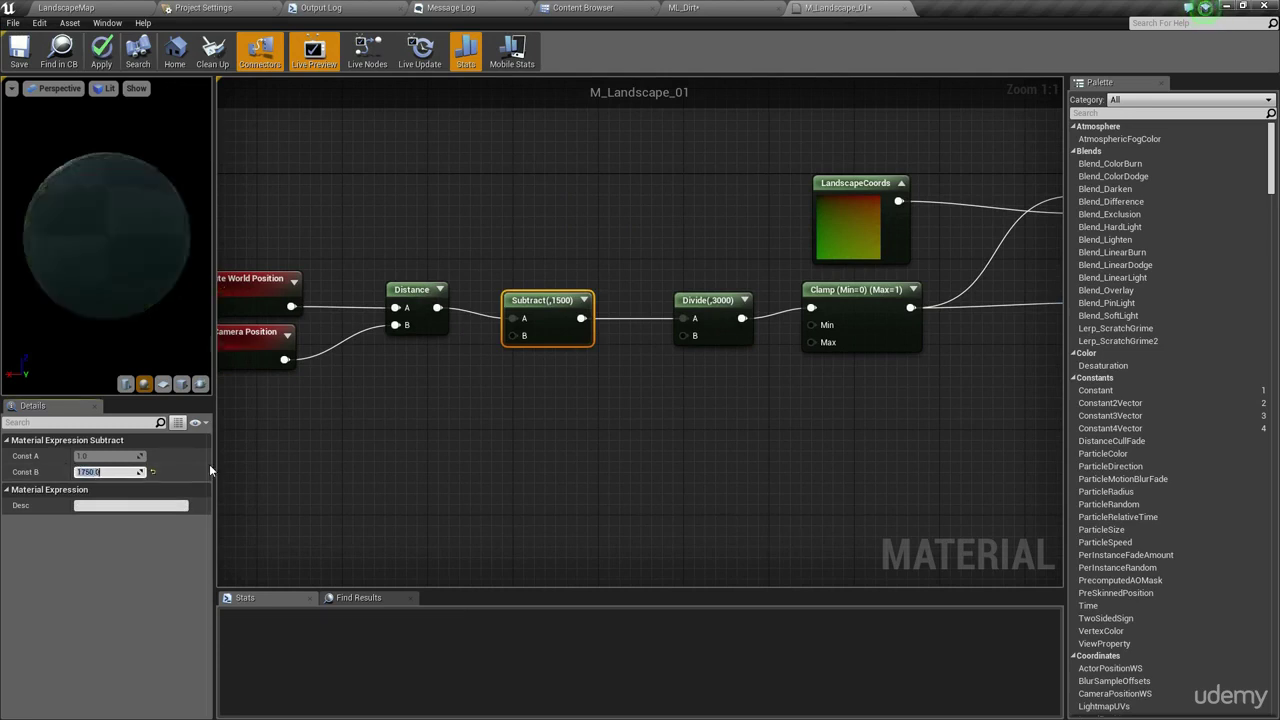
pyautogui.click(744, 484)
pyautogui.scroll(-2, 612, 447)
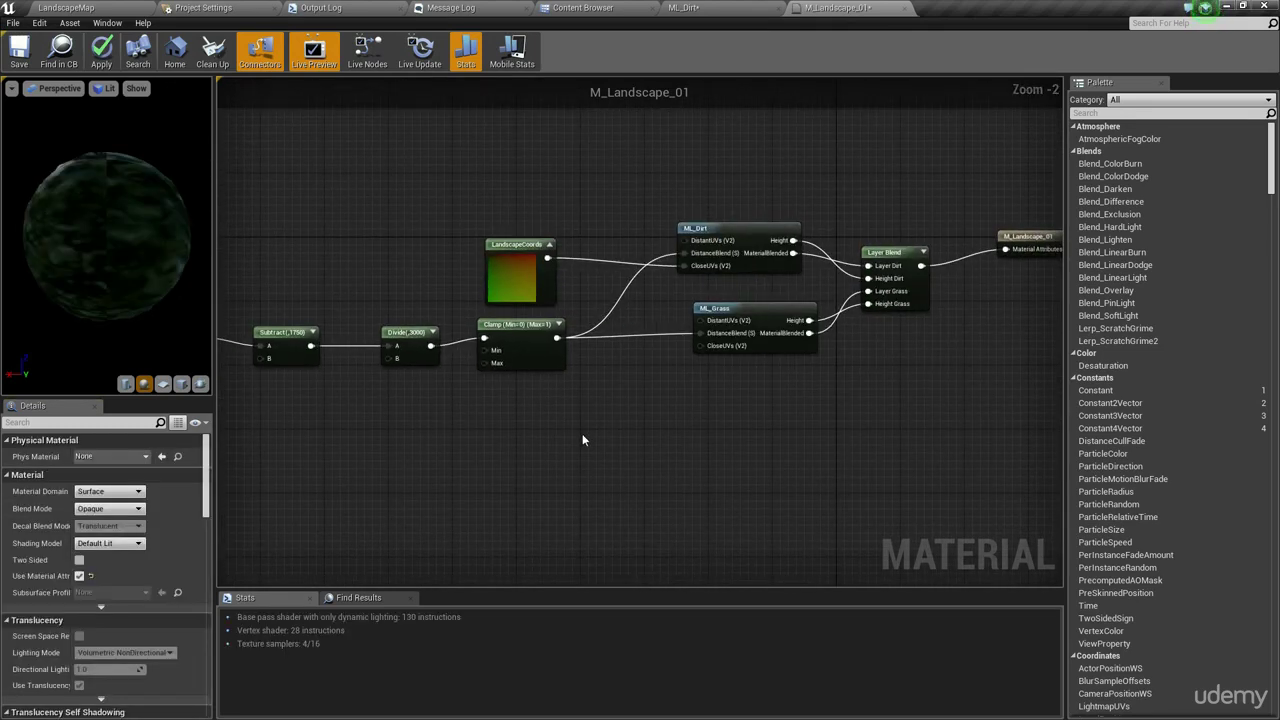
pyautogui.click(101, 50)
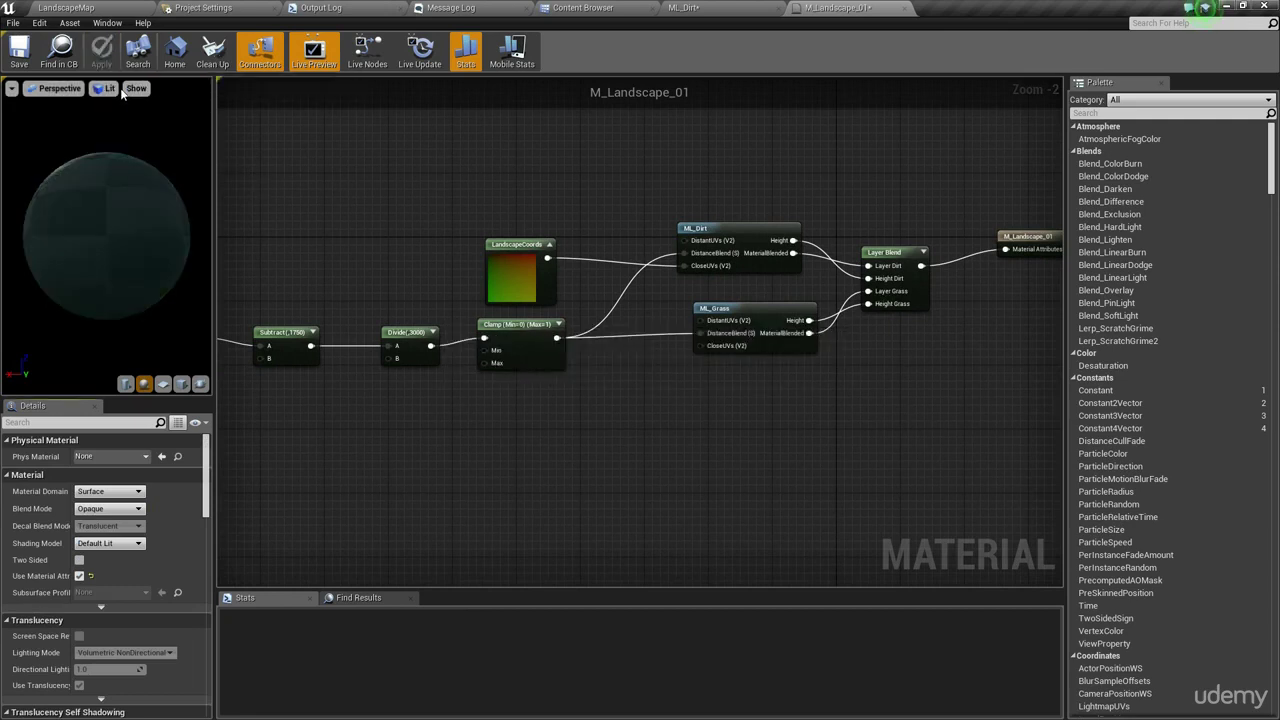
# Step: Return to the LandscapeMap level and examine the distance blending of the displaced dirt ground from several directions
pyautogui.click(87, 8)
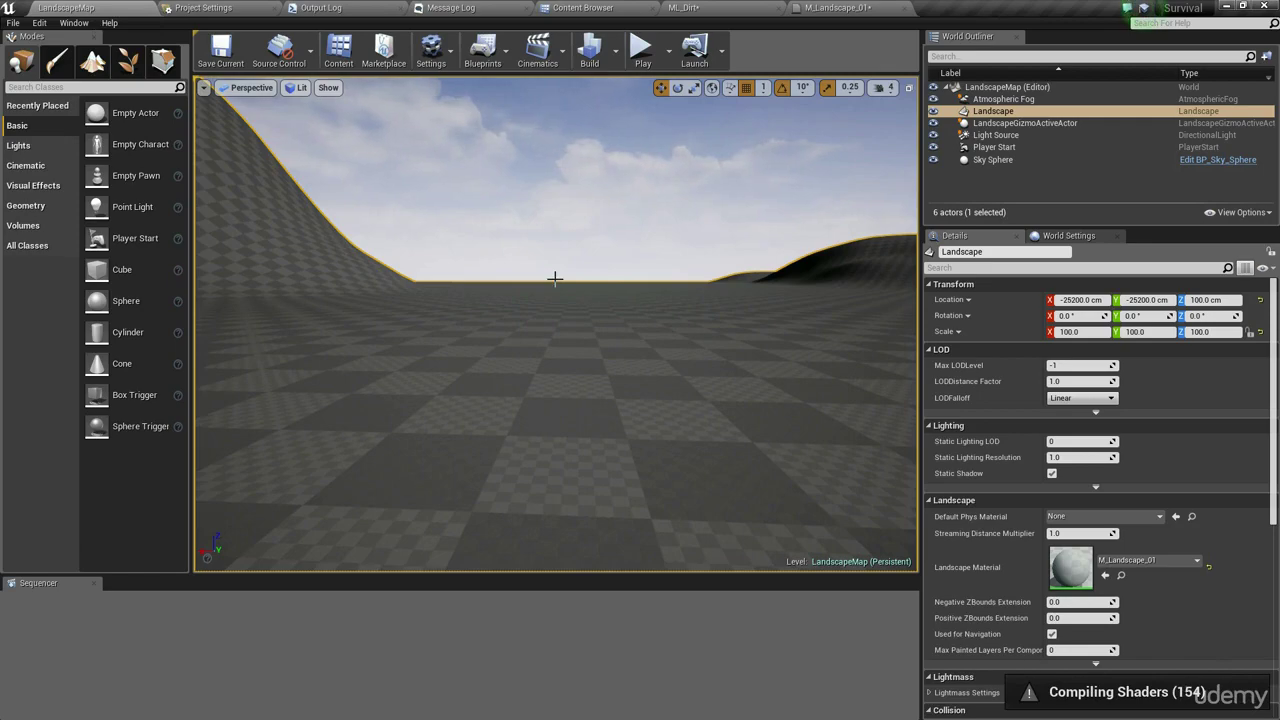
pyautogui.moveTo(614, 286); pyautogui.dragTo(520, 284, button='right')
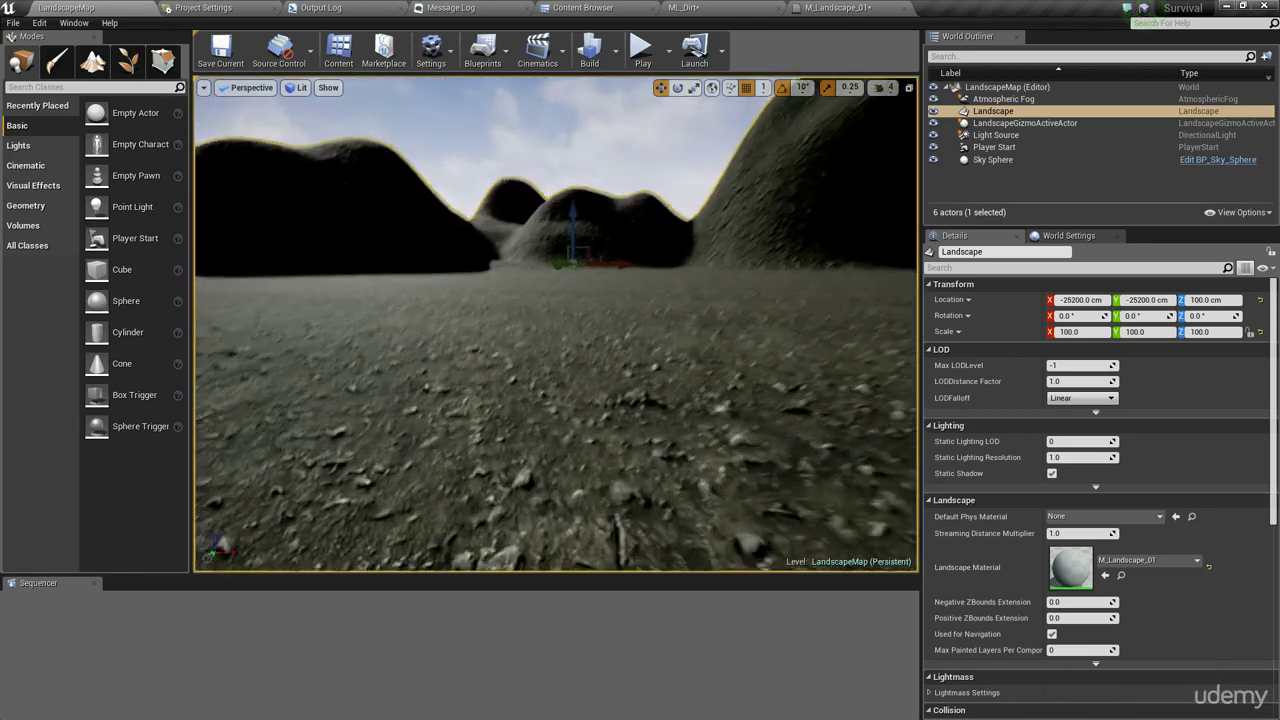
pyautogui.moveTo(556, 324); pyautogui.dragTo(584, 290, button='right')
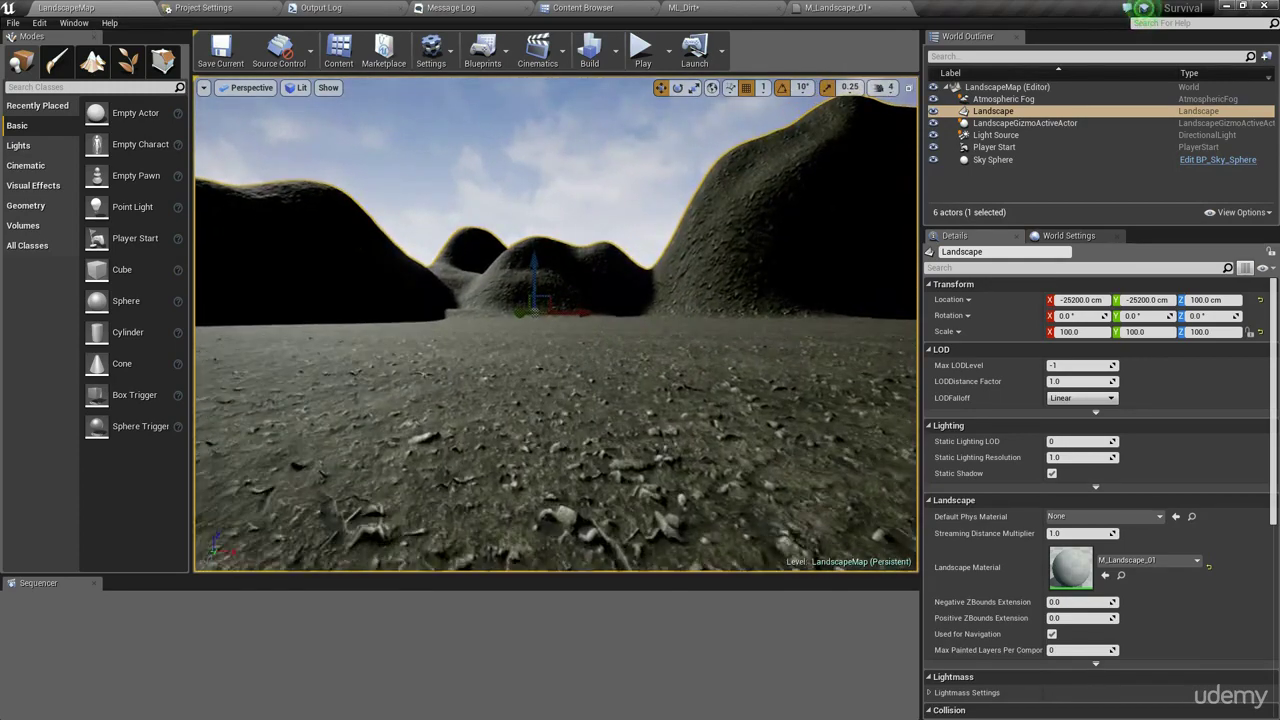
pyautogui.press('w')
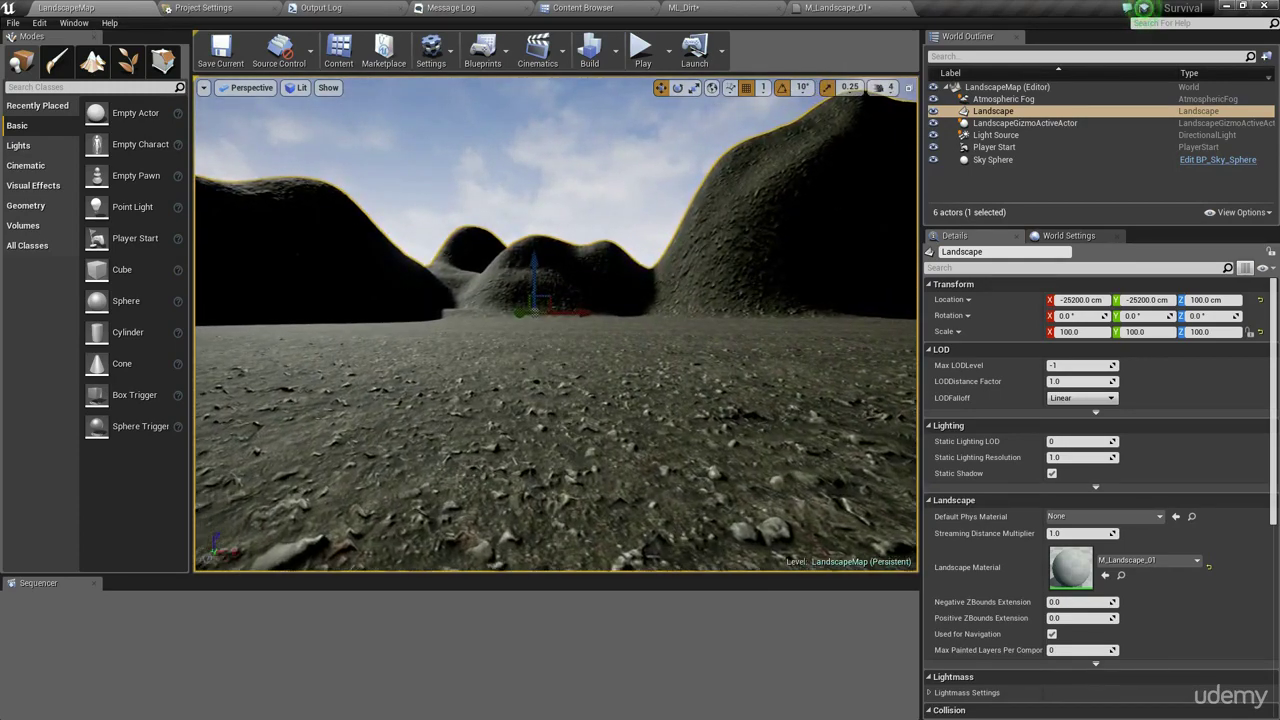
pyautogui.press('w')
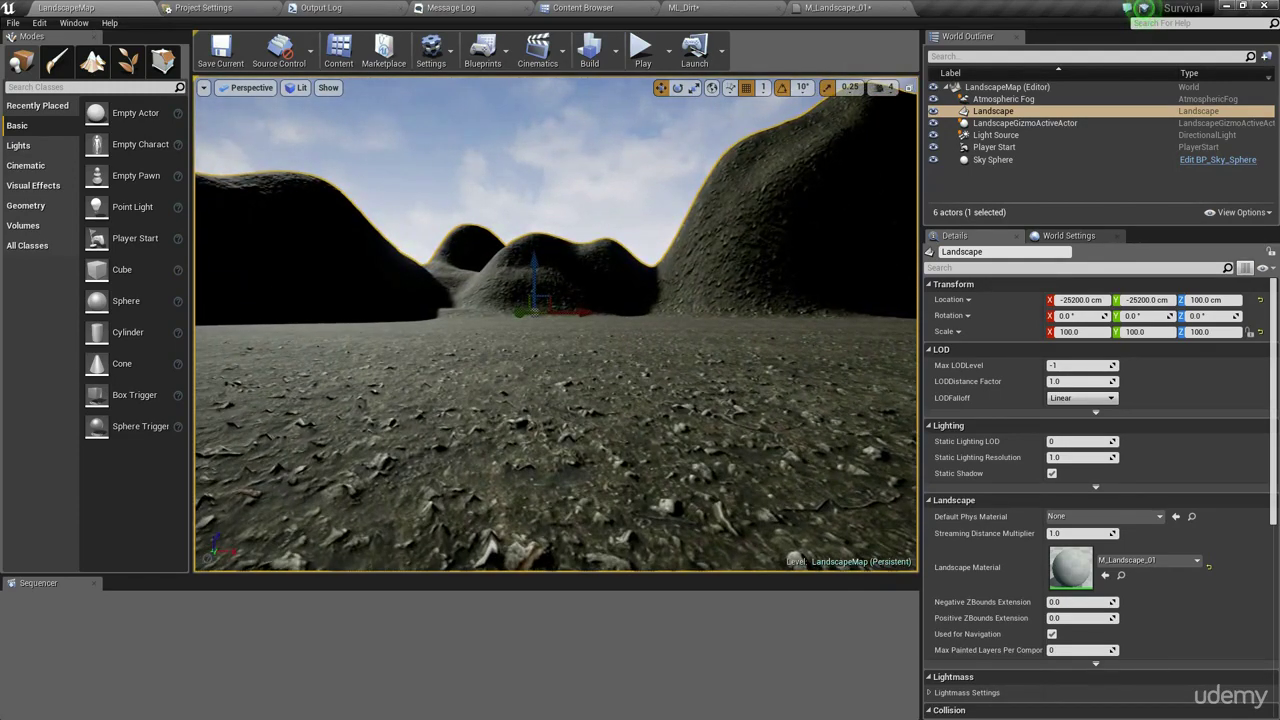
pyautogui.press('s')
pyautogui.moveTo(556, 324); pyautogui.dragTo(800, 324, button='right')
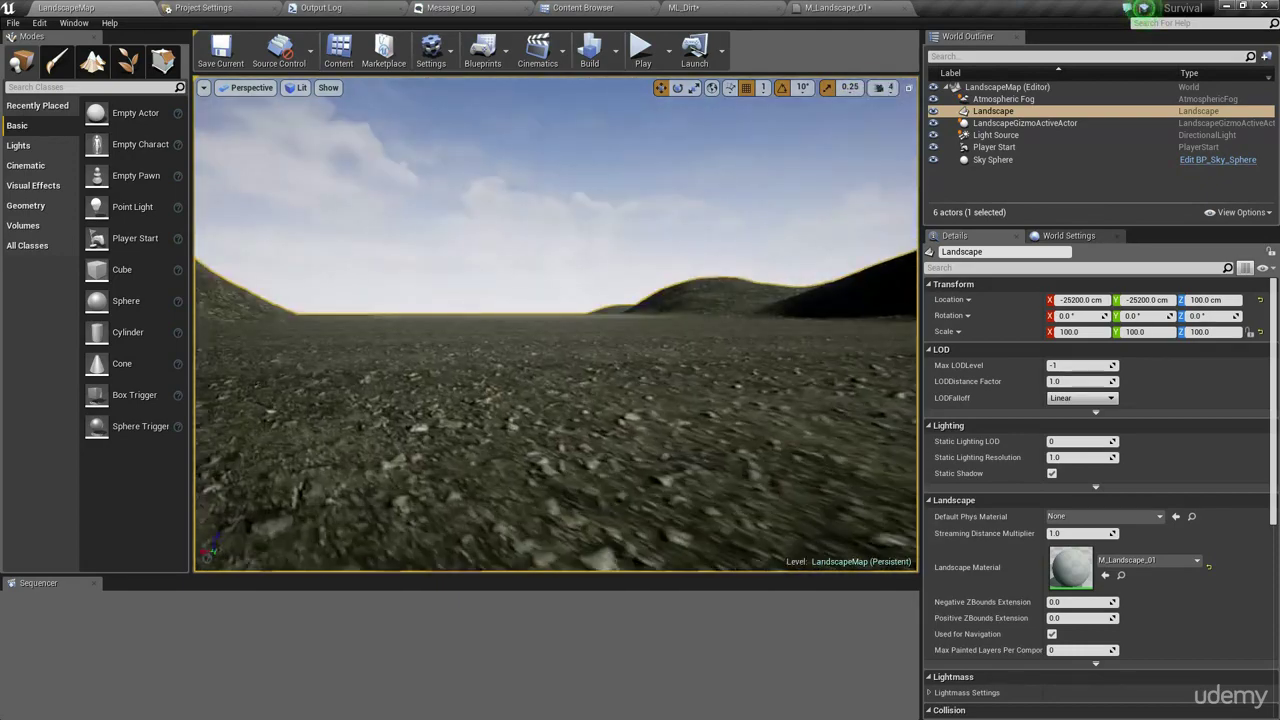
pyautogui.press('w')
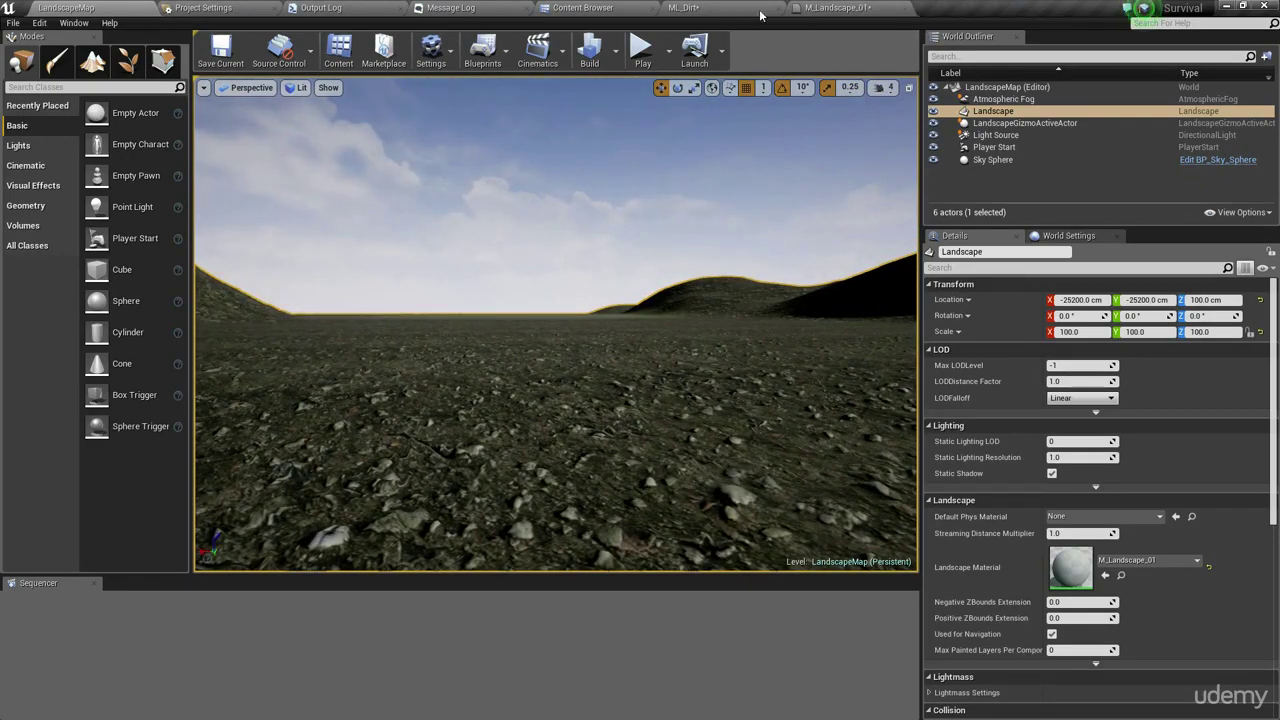
# Step: In the ML_Dirt function, add a TessellationMultiplier attribute to the SetMaterialAttributes node
pyautogui.click(758, 12)
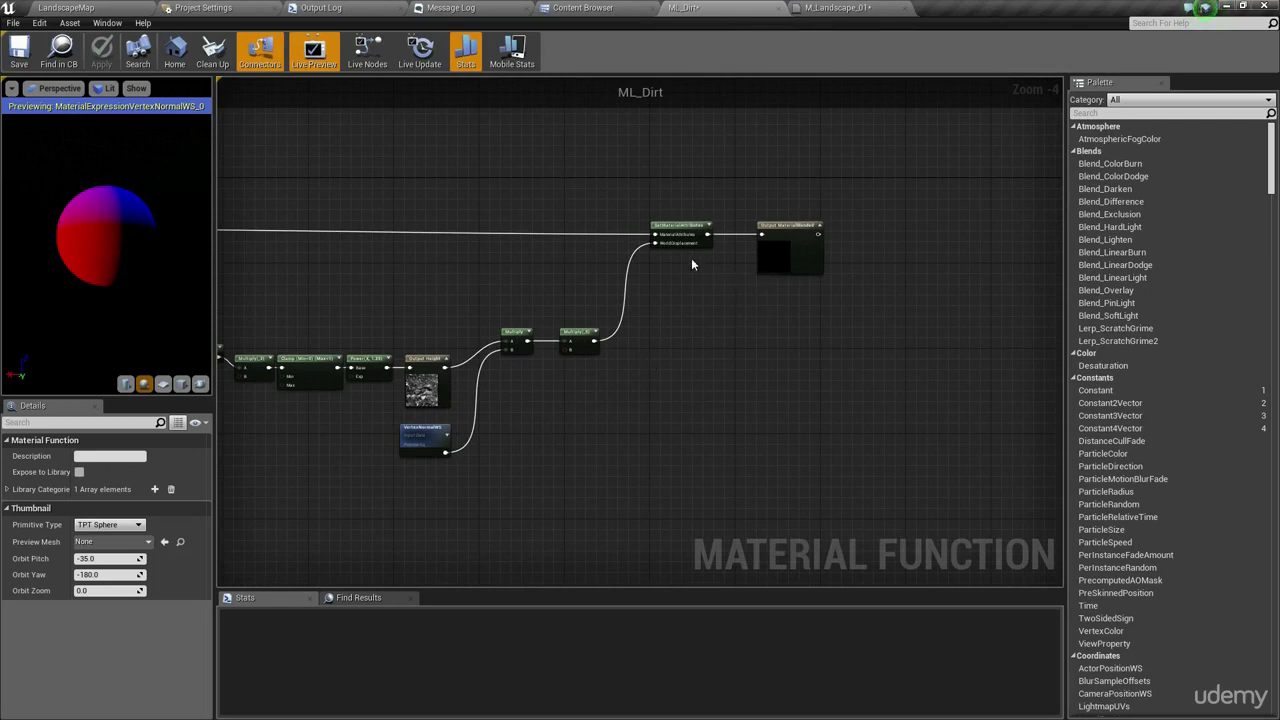
pyautogui.scroll(3, 691, 264)
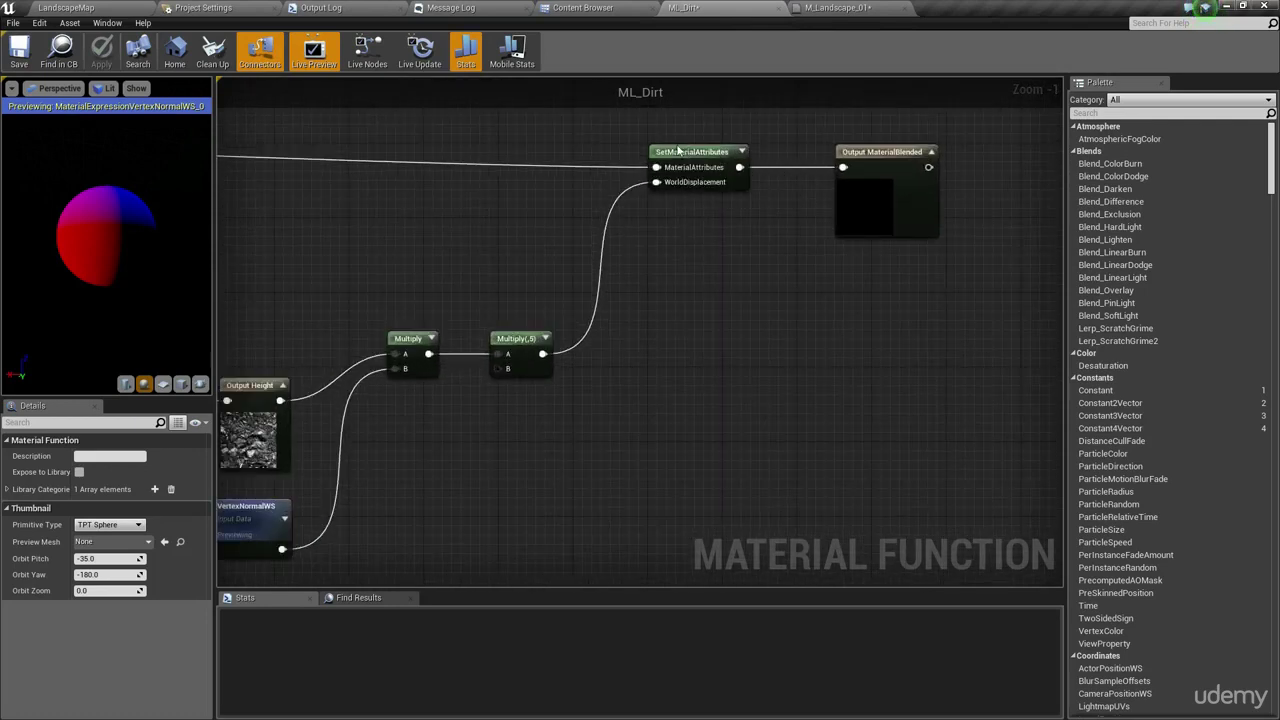
pyautogui.click(680, 151)
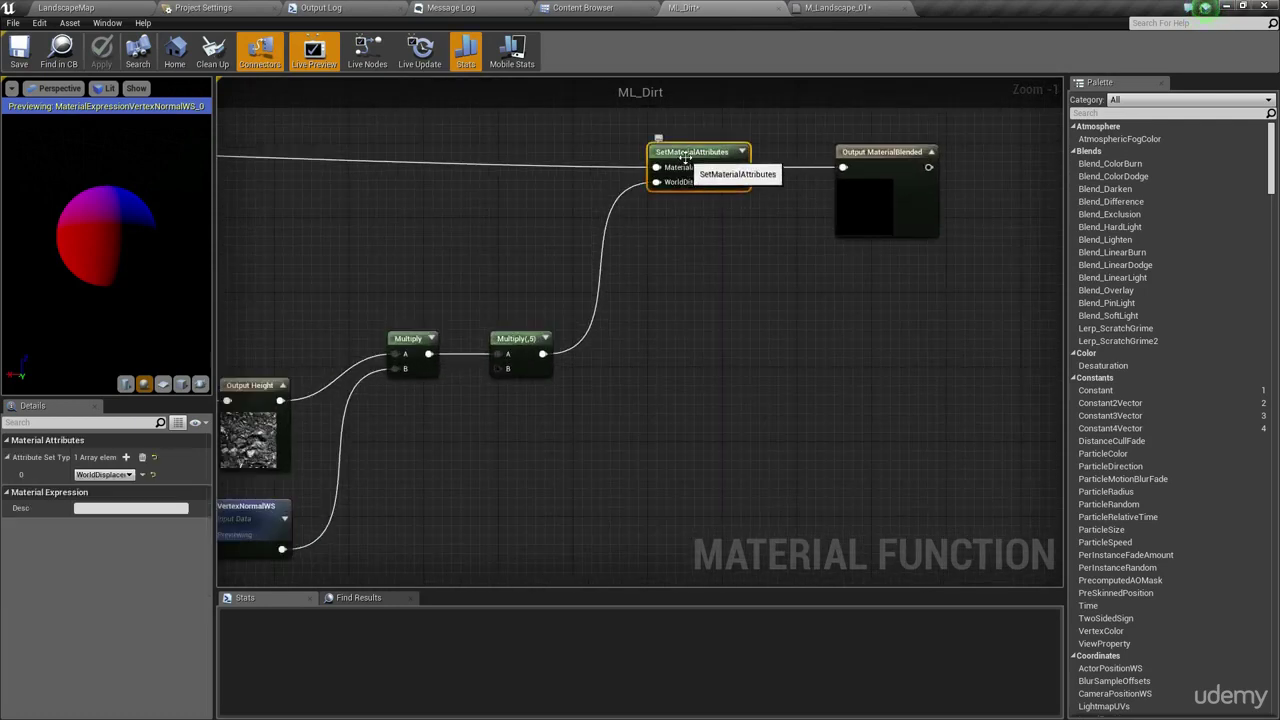
pyautogui.click(125, 457)
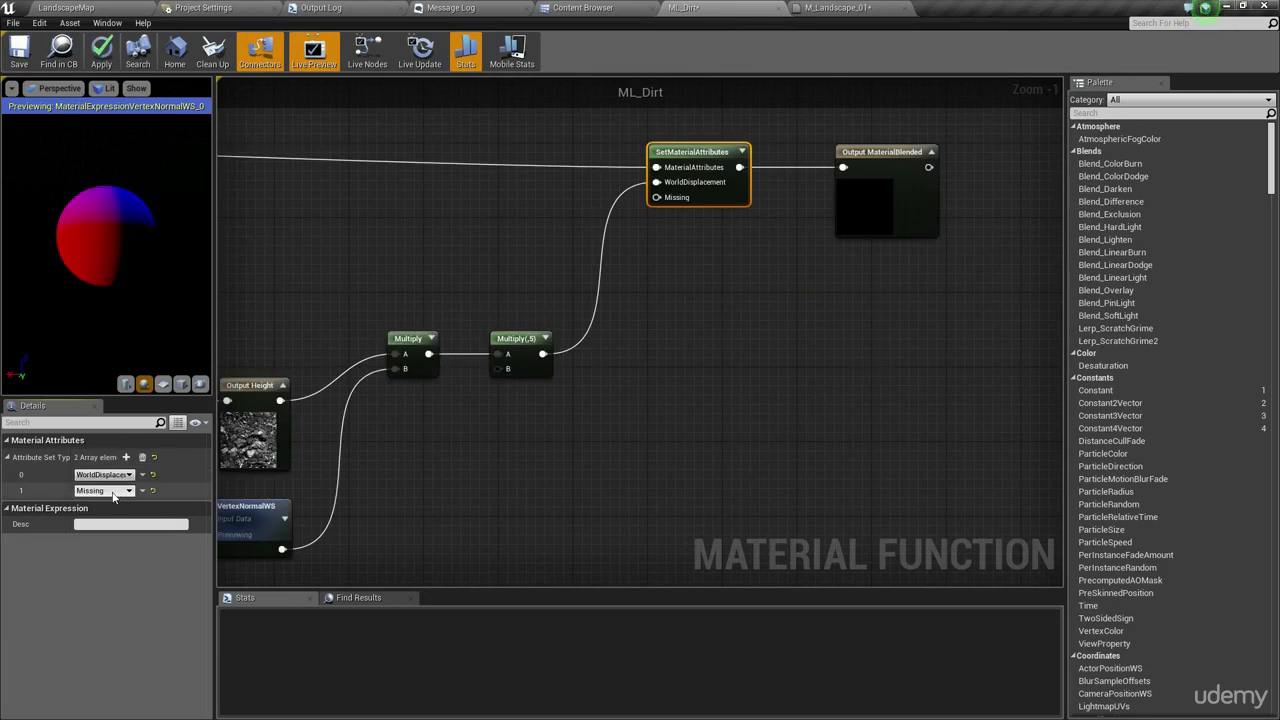
pyautogui.click(112, 491)
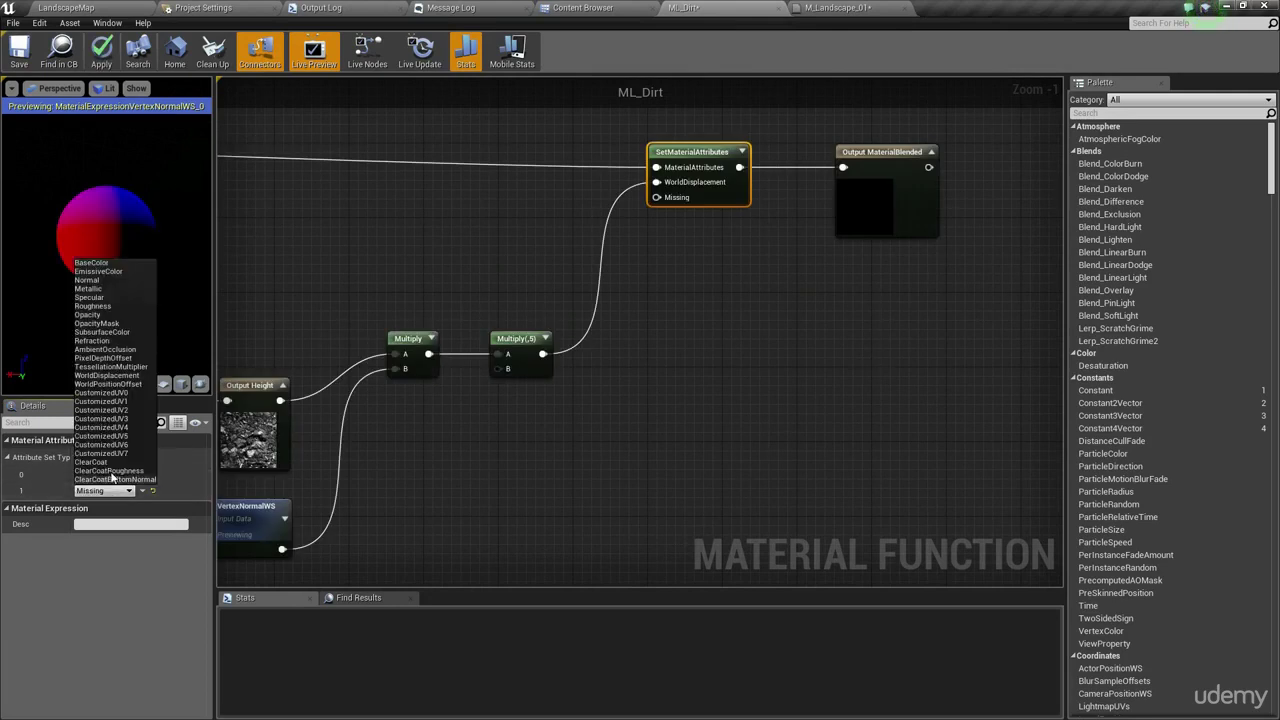
pyautogui.click(130, 366)
pyautogui.click(654, 360)
pyautogui.moveTo(654, 360); pyautogui.dragTo(666, 332, button='right')
pyautogui.scroll(-1, 674, 346)
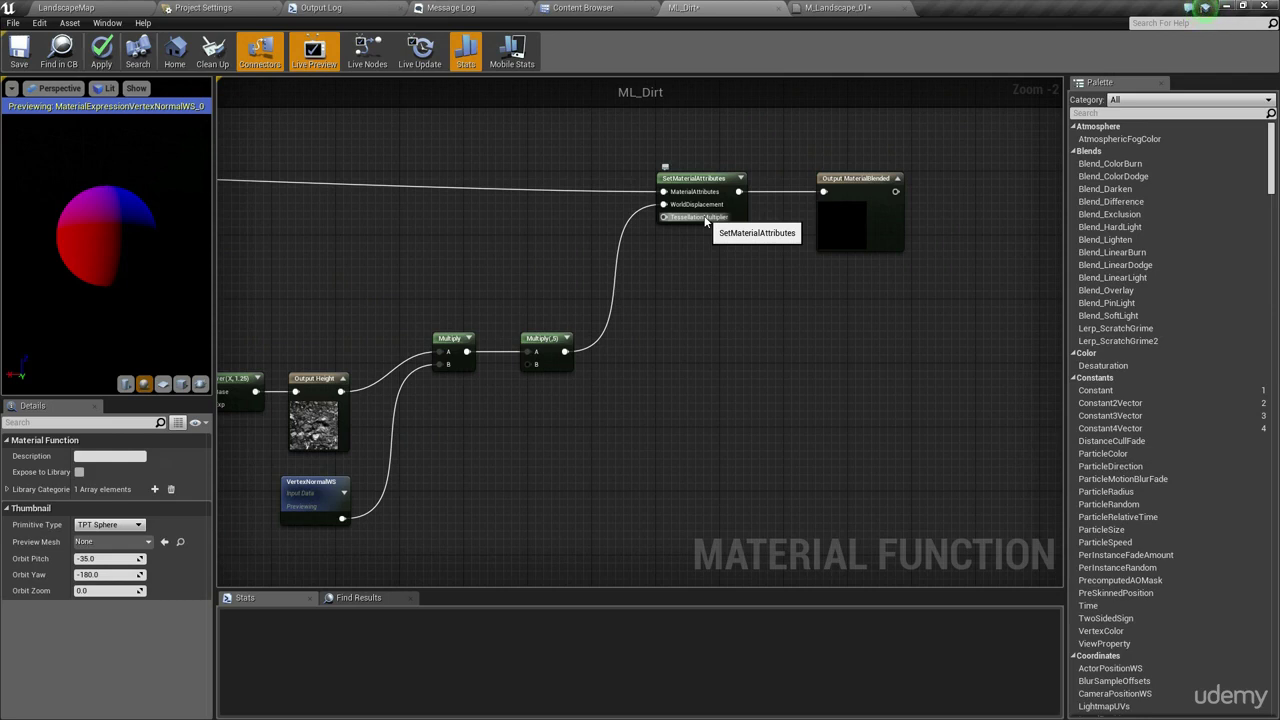
# Step: Preview the DistanceBlend input node of the ML_Dirt function
pyautogui.moveTo(576, 321); pyautogui.dragTo(793, 266, button='right')
pyautogui.scroll(-1, 569, 363)
pyautogui.scroll(-1, 752, 338)
pyautogui.moveTo(752, 338); pyautogui.dragTo(774, 309, button='right')
pyautogui.scroll(-1, 774, 309)
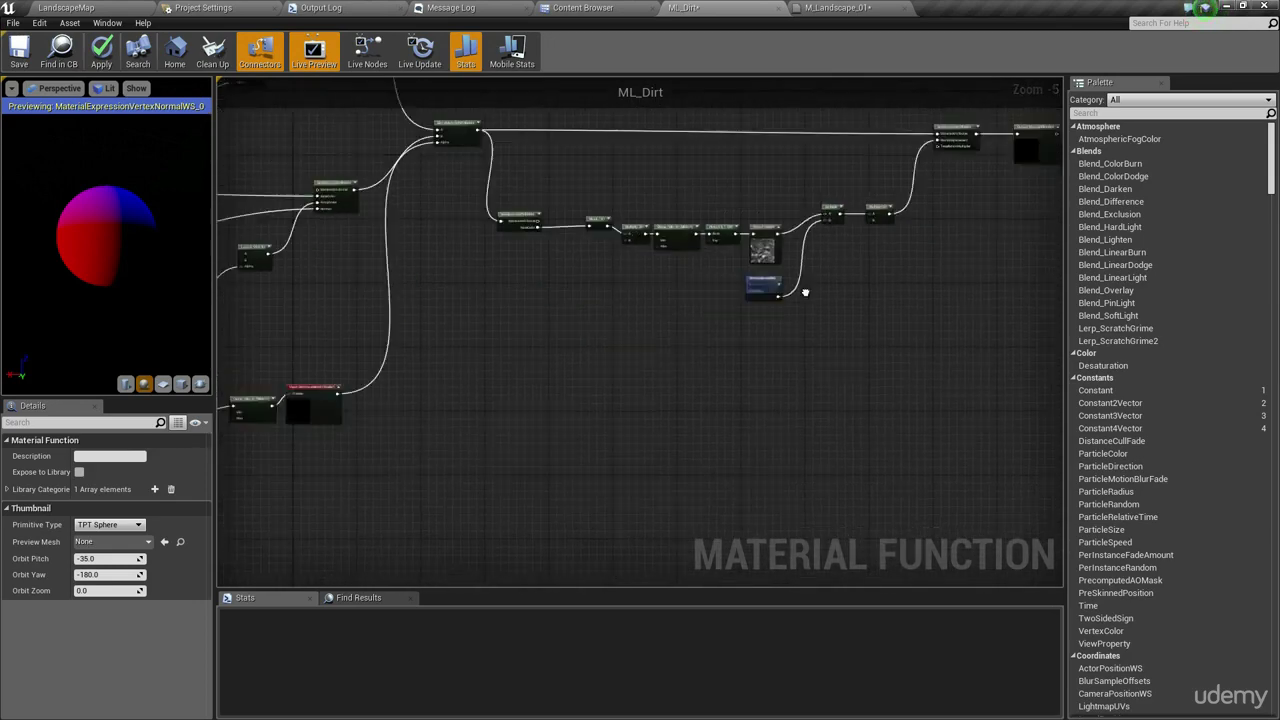
pyautogui.scroll(5, 428, 376)
pyautogui.rightClick(565, 342)
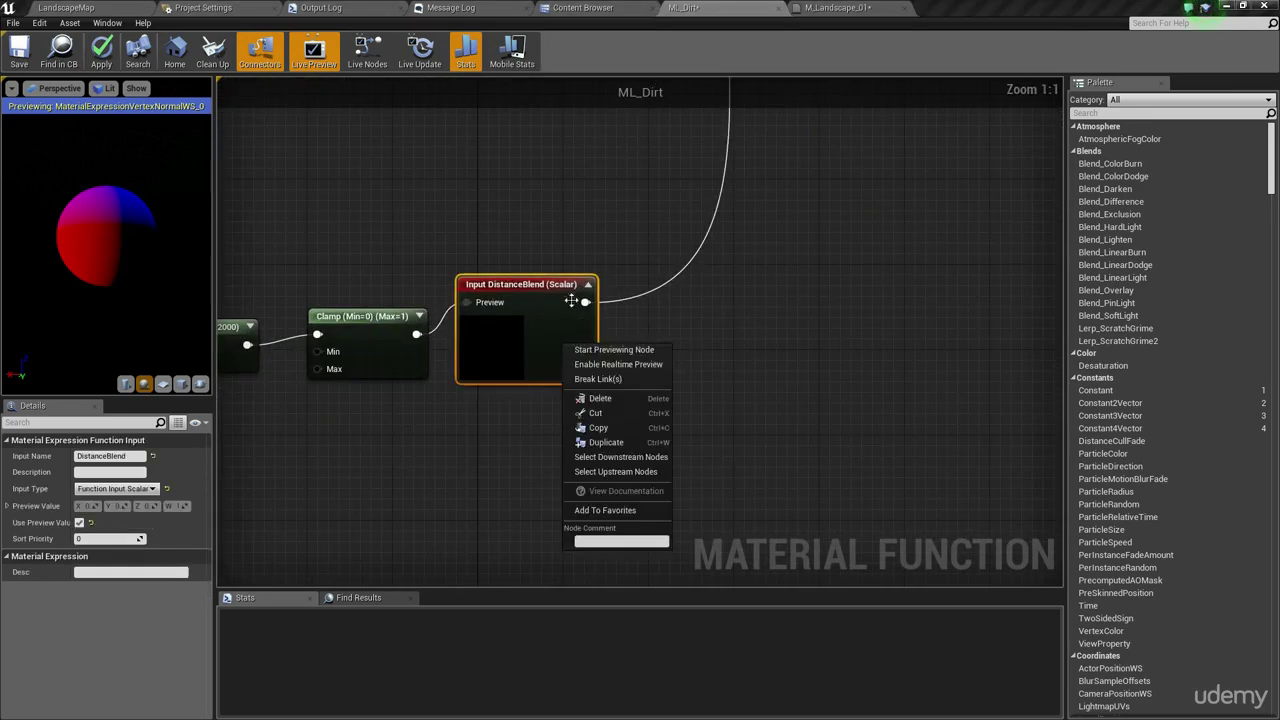
pyautogui.click(600, 350)
# Step: Add a Power node fed by the DistanceBlend input and set its exponent to 3
pyautogui.moveTo(610, 372); pyautogui.dragTo(434, 394, button='right')
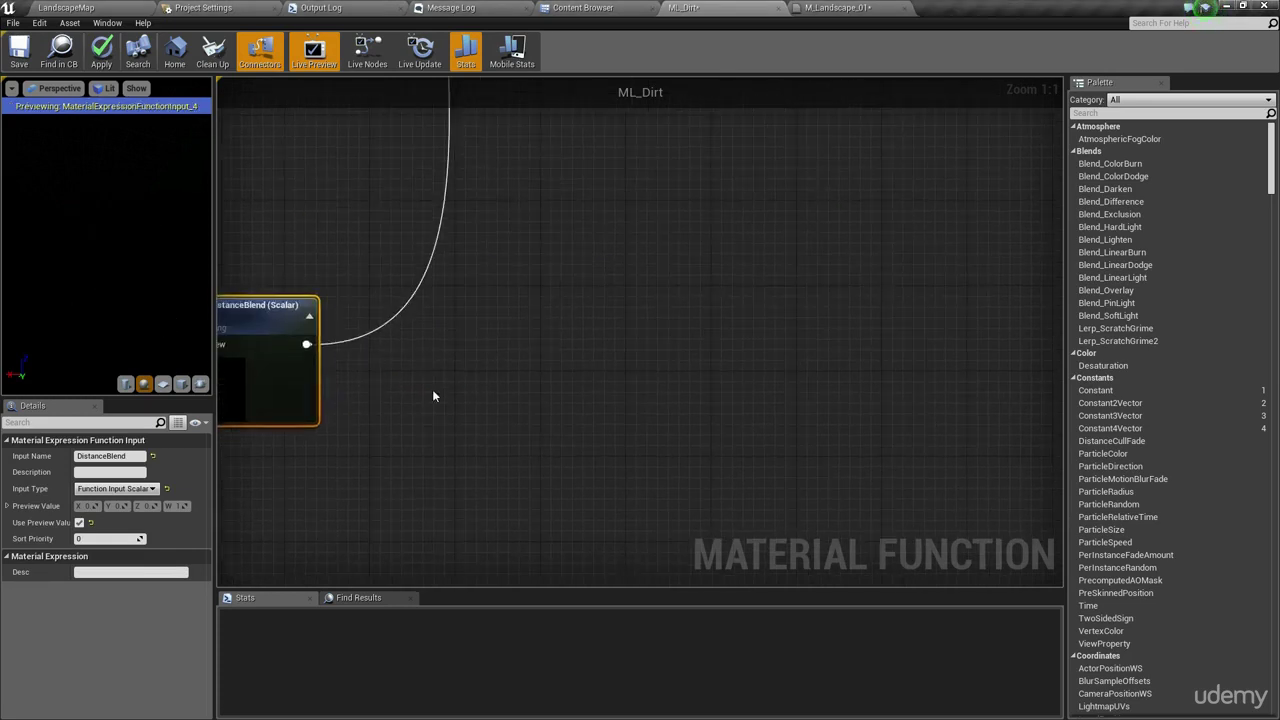
pyautogui.scroll(-4, 566, 360)
pyautogui.moveTo(566, 360); pyautogui.dragTo(466, 388, button='right')
pyautogui.click(356, 395)
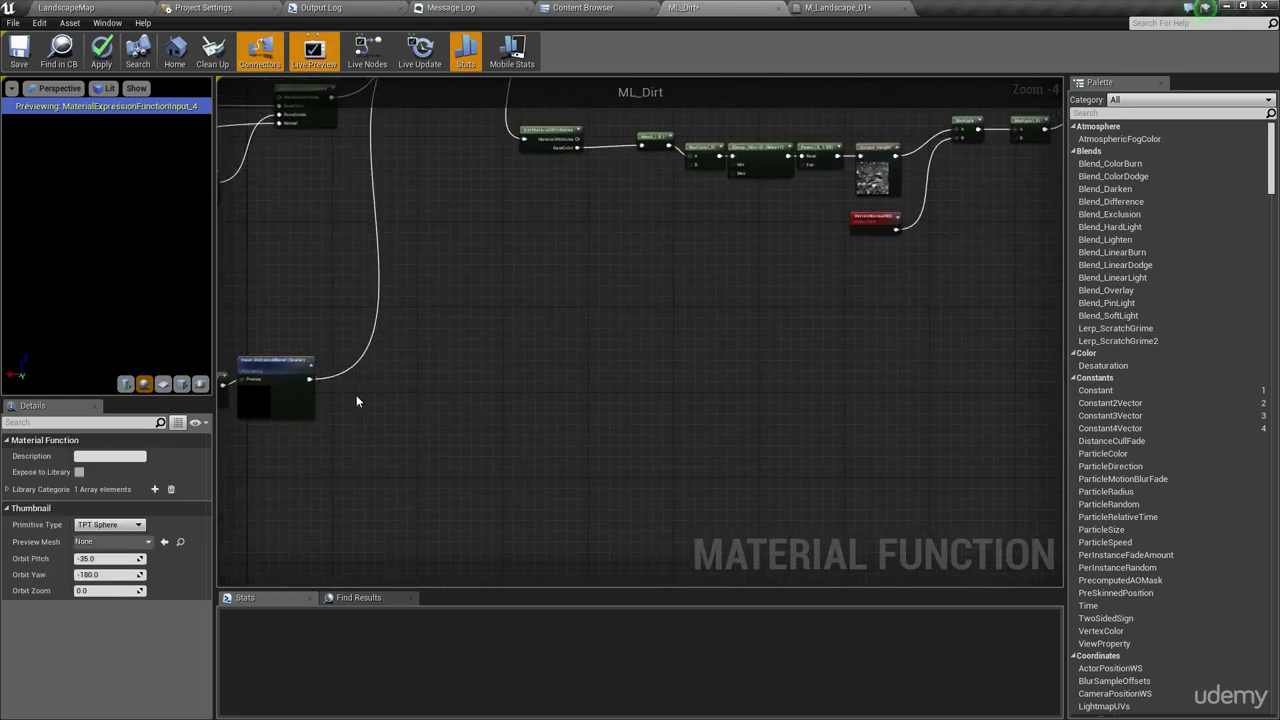
pyautogui.moveTo(356, 395); pyautogui.dragTo(288, 421, button='right')
pyautogui.moveTo(241, 405); pyautogui.dragTo(455, 392)
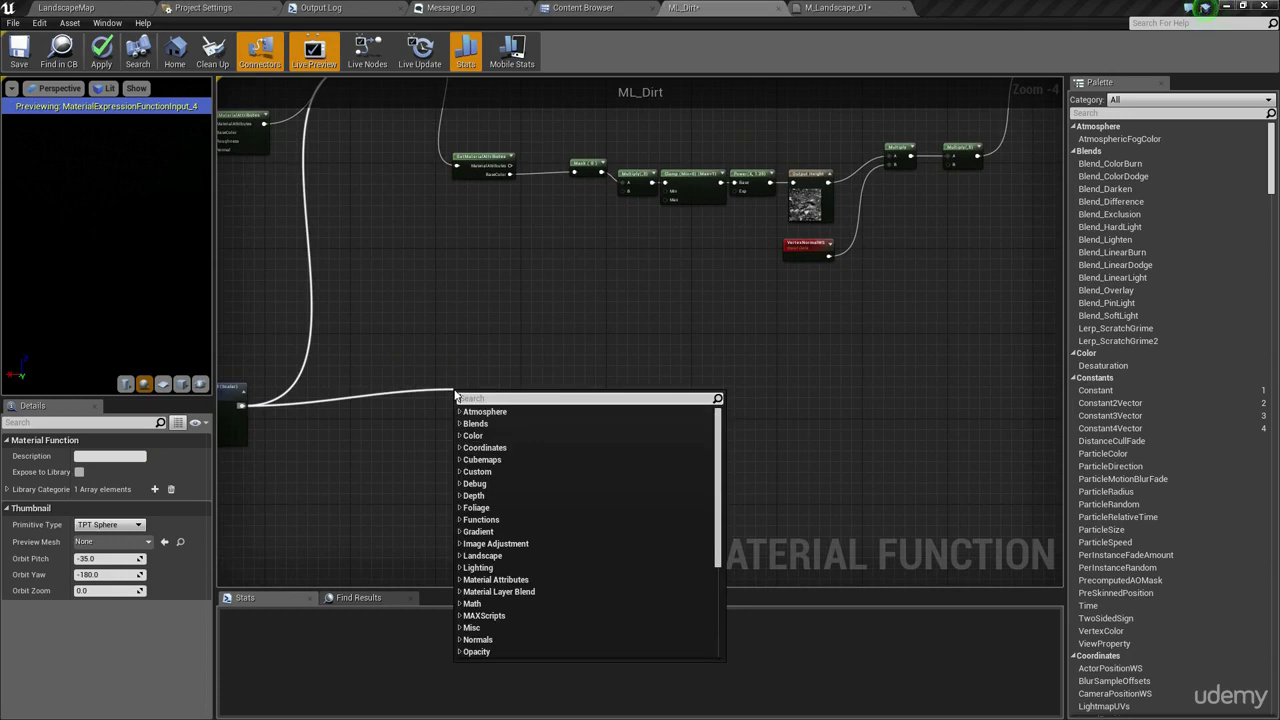
pyautogui.write('power')
pyautogui.press('Return')
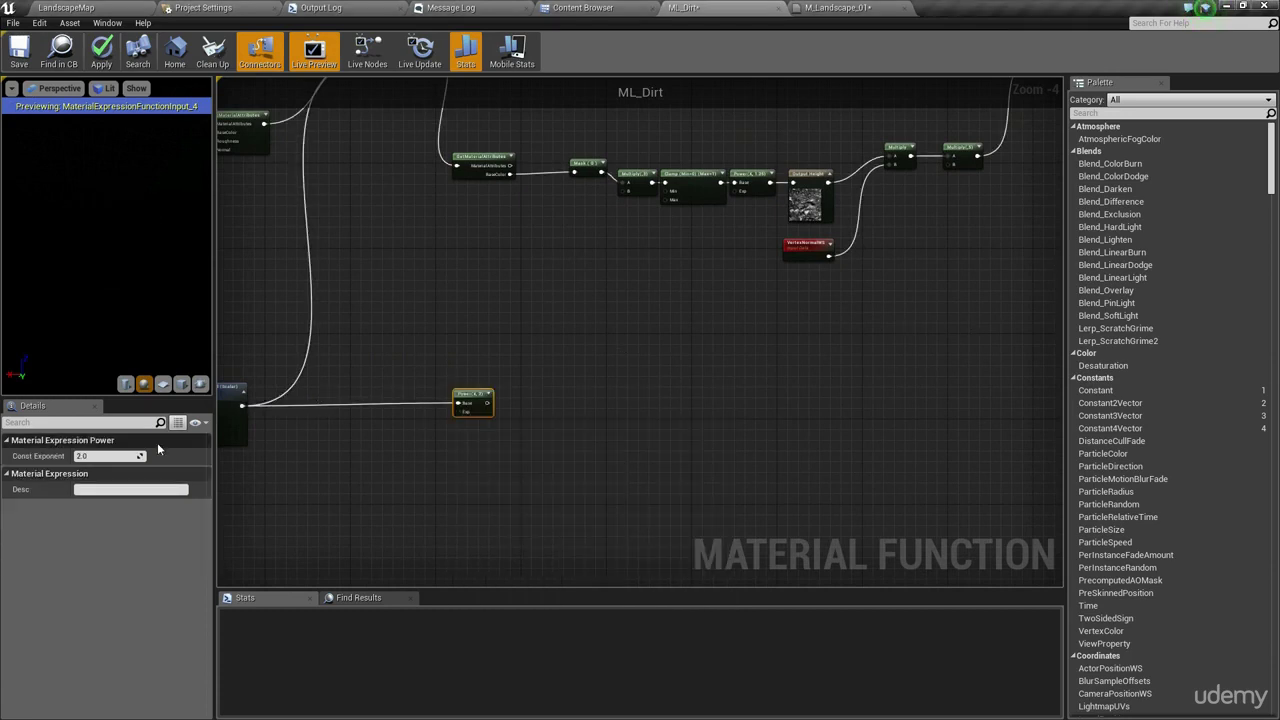
pyautogui.click(108, 456)
pyautogui.write('3')
pyautogui.press('Return')
# Step: Preview the new Power node on the DistanceBlend branch
pyautogui.scroll(4, 496, 403)
pyautogui.rightClick(469, 394)
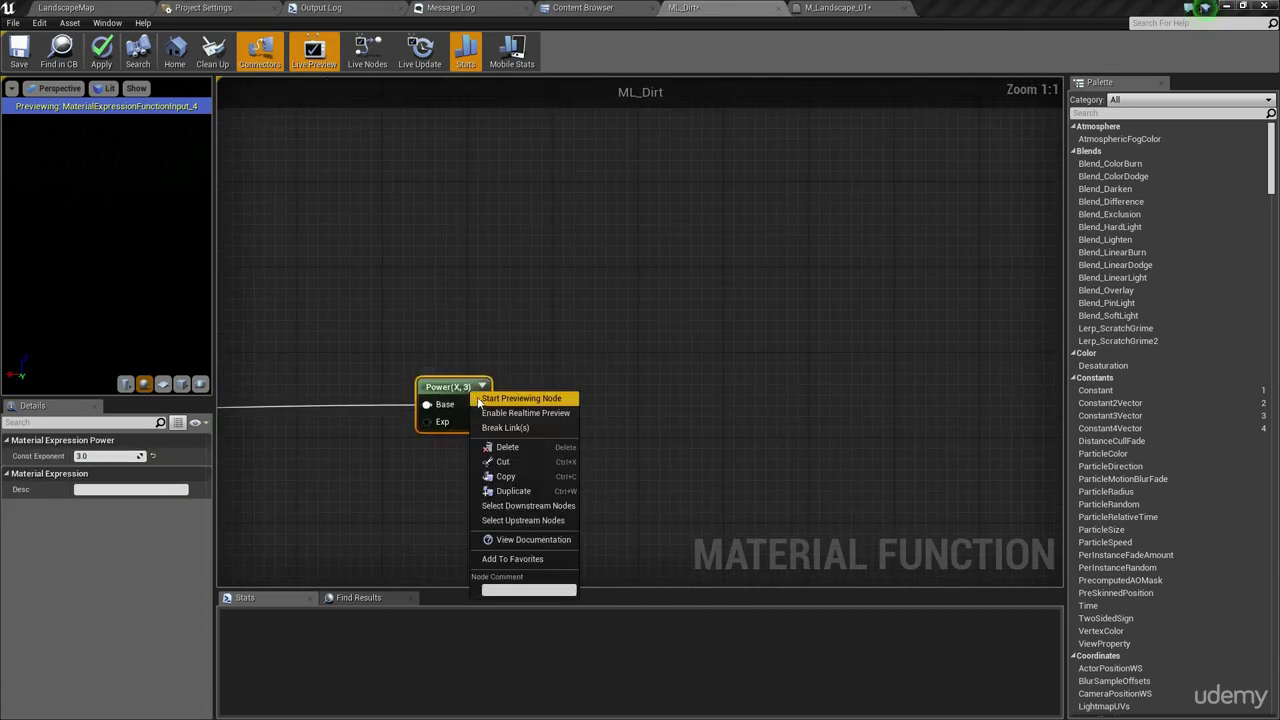
pyautogui.click(520, 397)
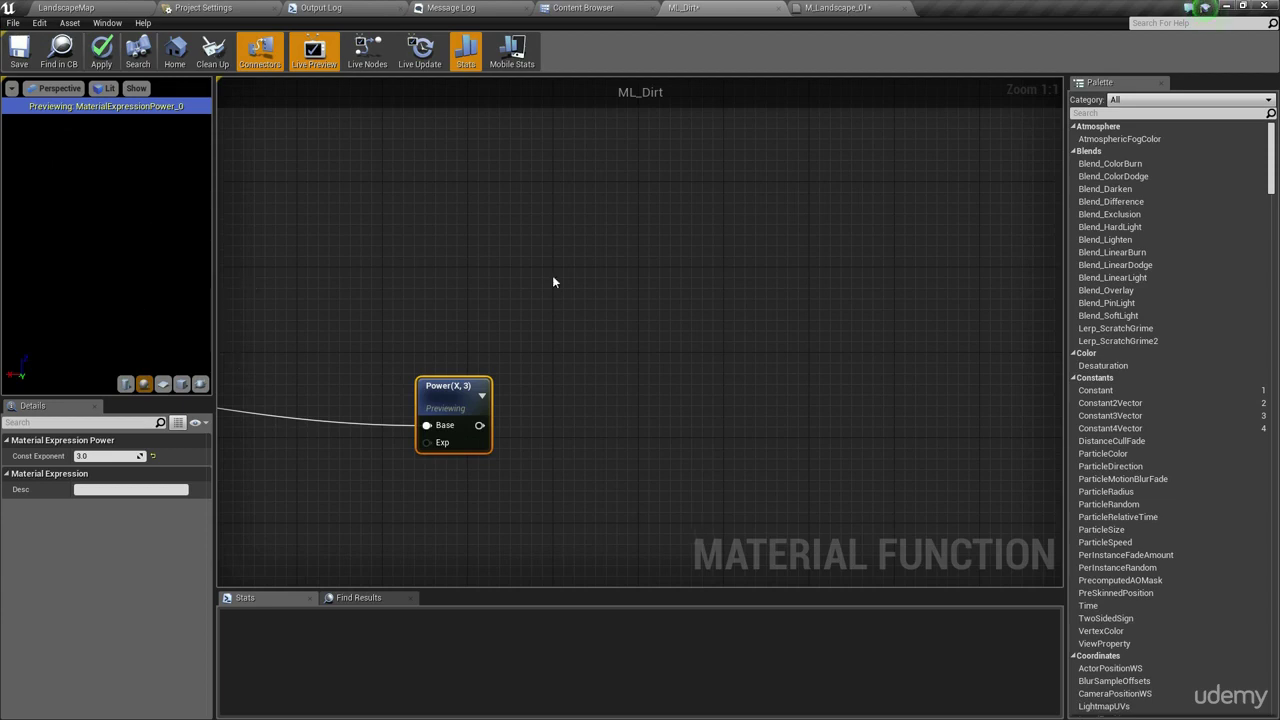
# Step: Add a Linear Interpolate node beside the DistanceBlend Power node
pyautogui.moveTo(553, 281); pyautogui.dragTo(389, 385, button='right')
pyautogui.scroll(-2, 418, 403)
pyautogui.click(433, 397)
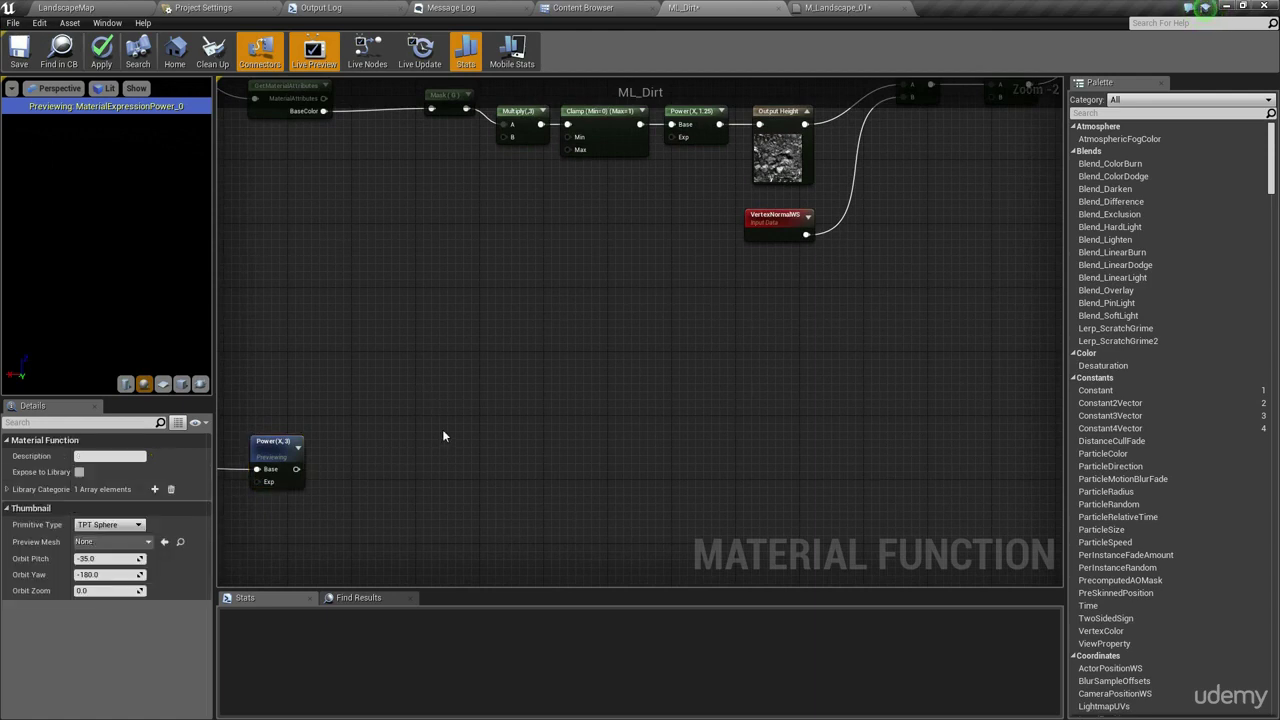
pyautogui.moveTo(442, 430); pyautogui.dragTo(463, 370, button='right')
pyautogui.click(463, 364)
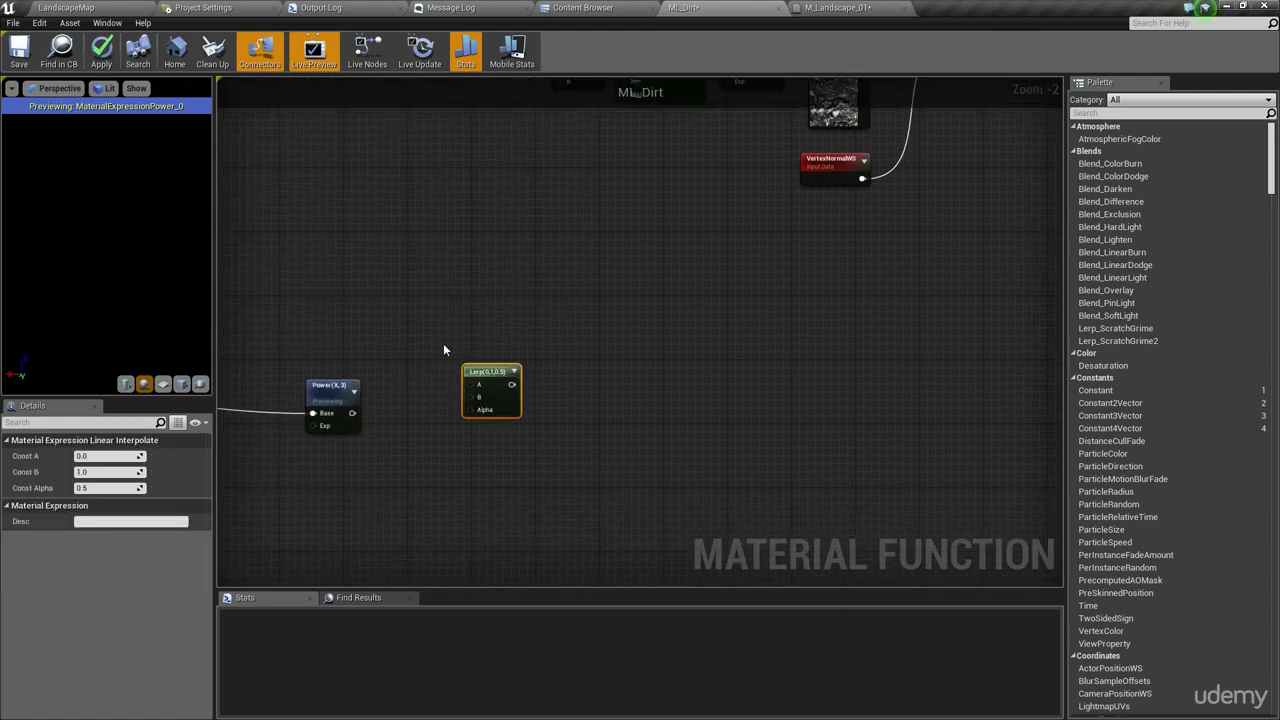
pyautogui.click(438, 330)
pyautogui.rightClick(430, 304)
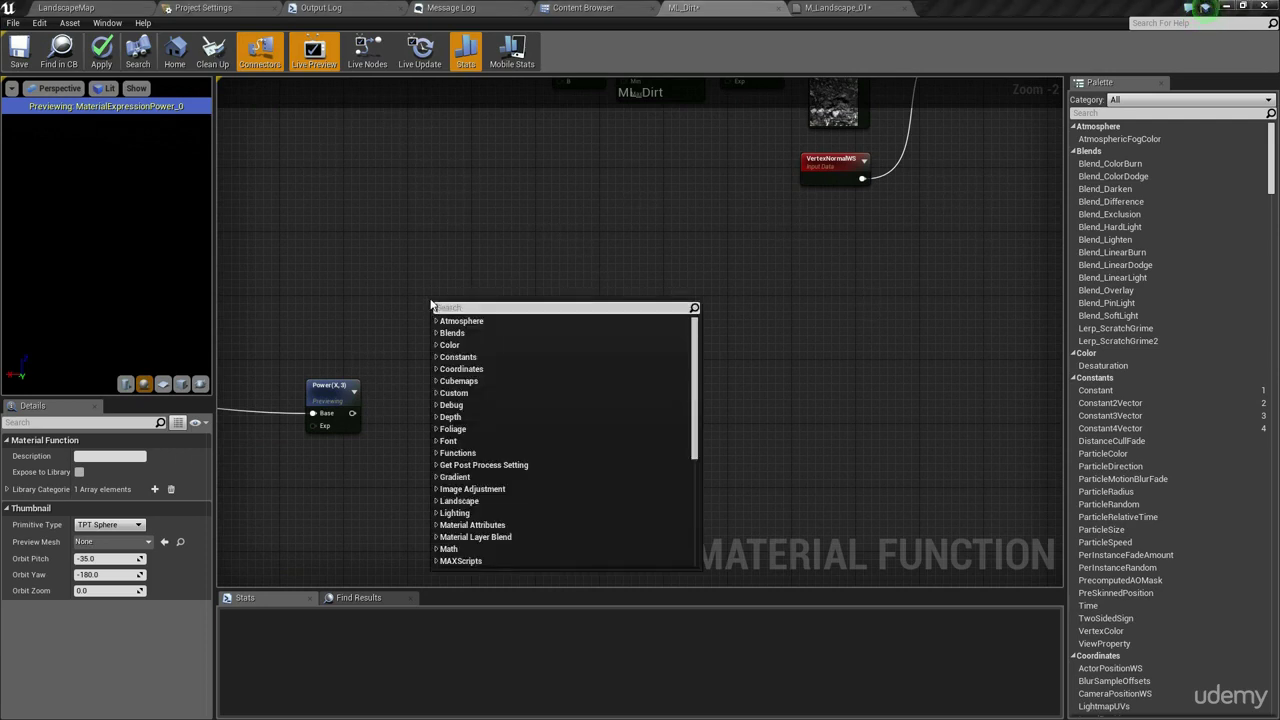
pyautogui.write('linear')
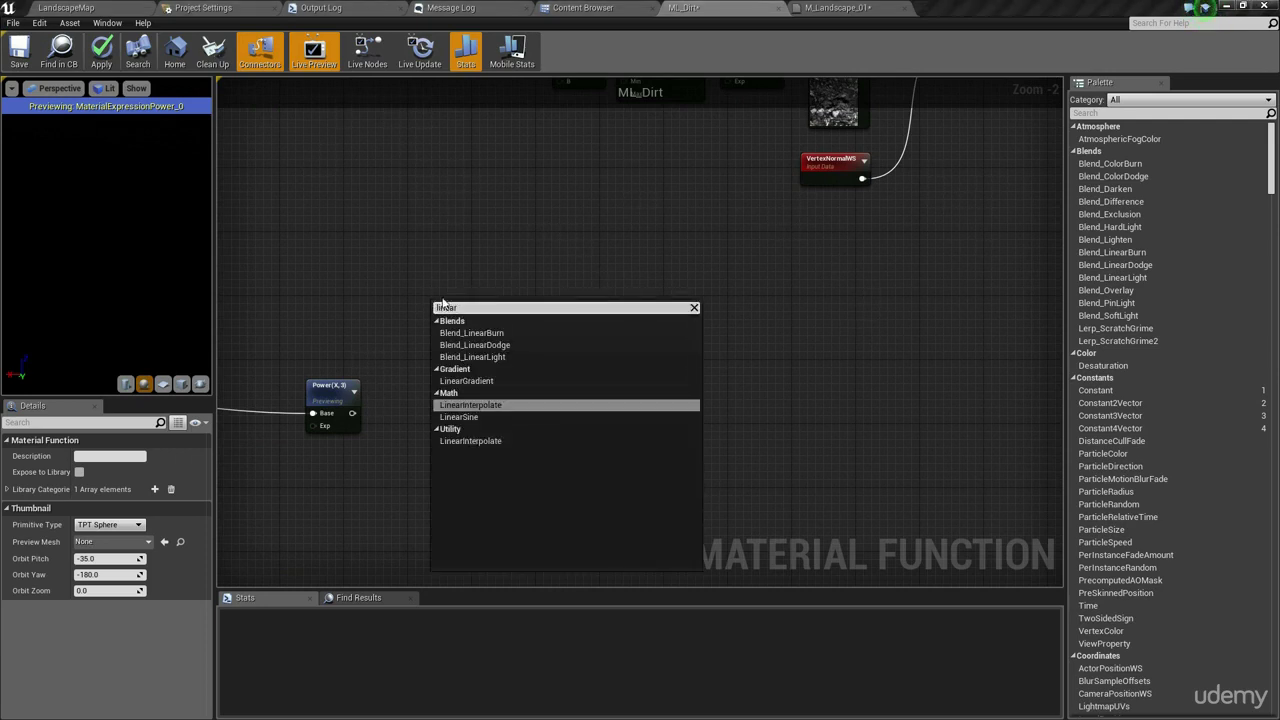
pyautogui.click(495, 217)
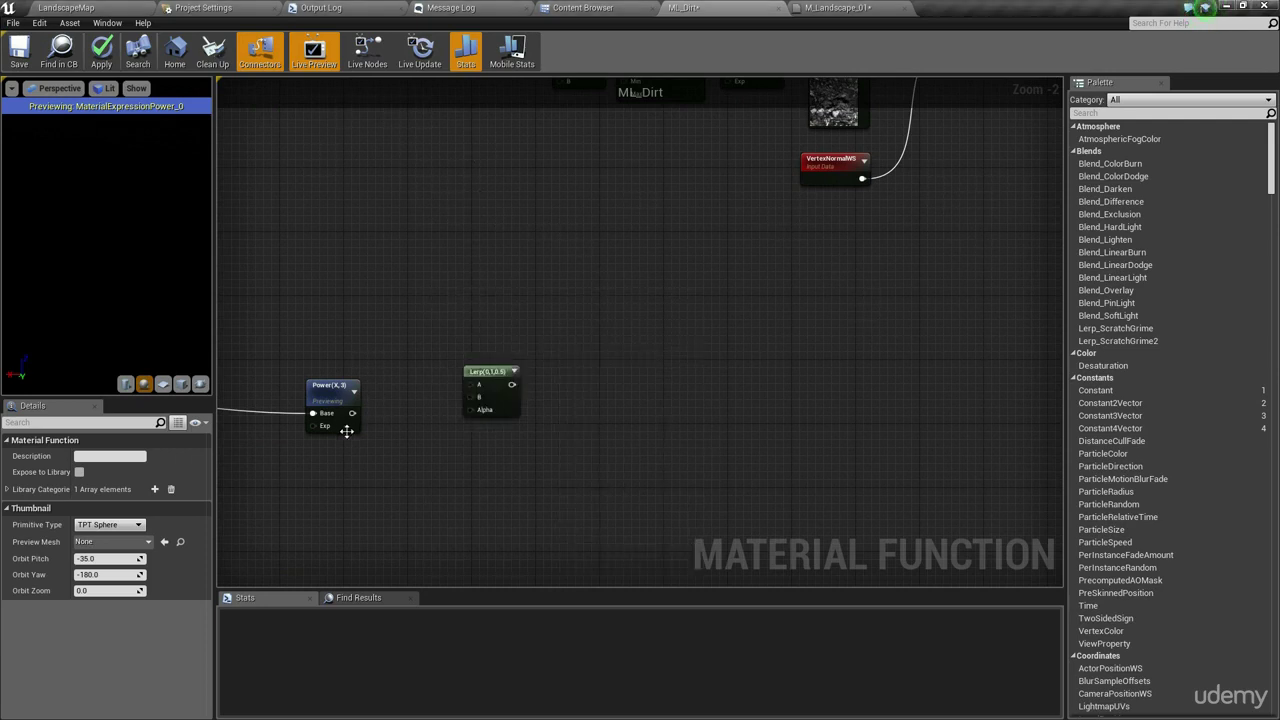
# Step: Connect the exponent-3 Power node to the Lerp's Alpha and the Lerp's output to the TessellationMultiplier input of SetMaterialAttributes
pyautogui.moveTo(352, 413); pyautogui.dragTo(473, 410)
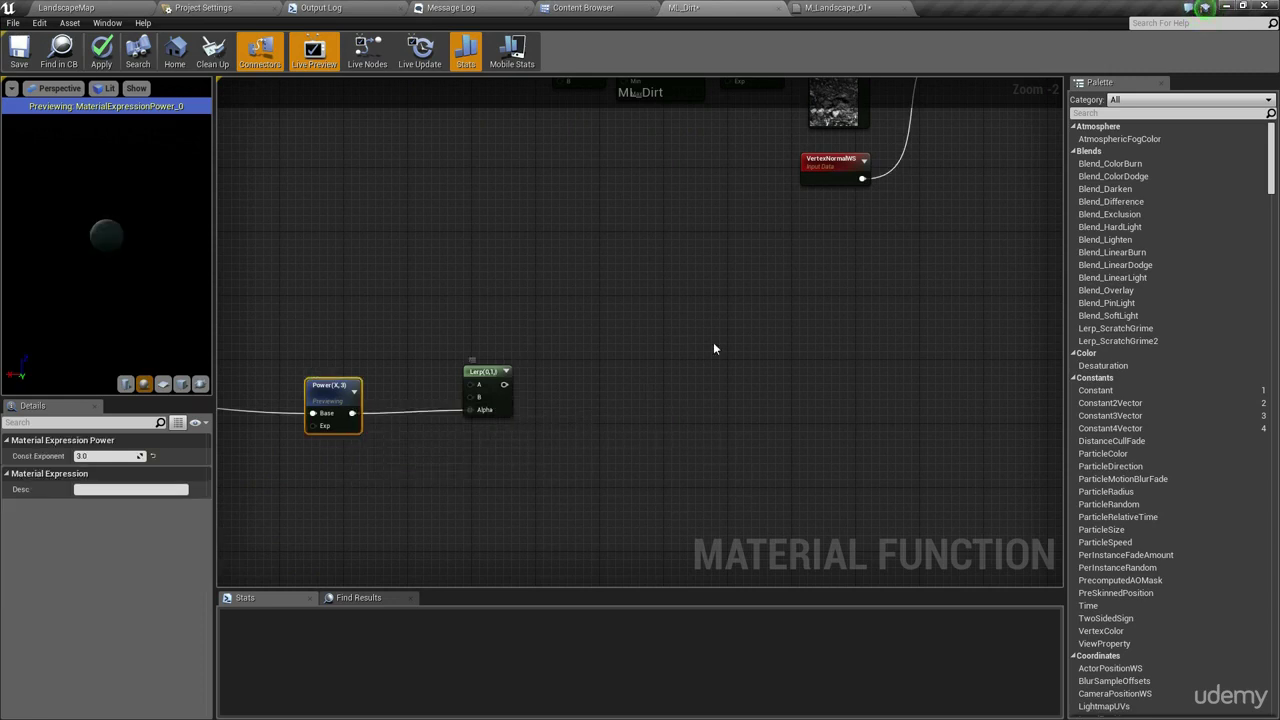
pyautogui.scroll(-1, 714, 346)
pyautogui.moveTo(748, 335); pyautogui.dragTo(519, 416, button='right')
pyautogui.moveTo(648, 366); pyautogui.dragTo(587, 450, button='right')
pyautogui.scroll(-1, 744, 242)
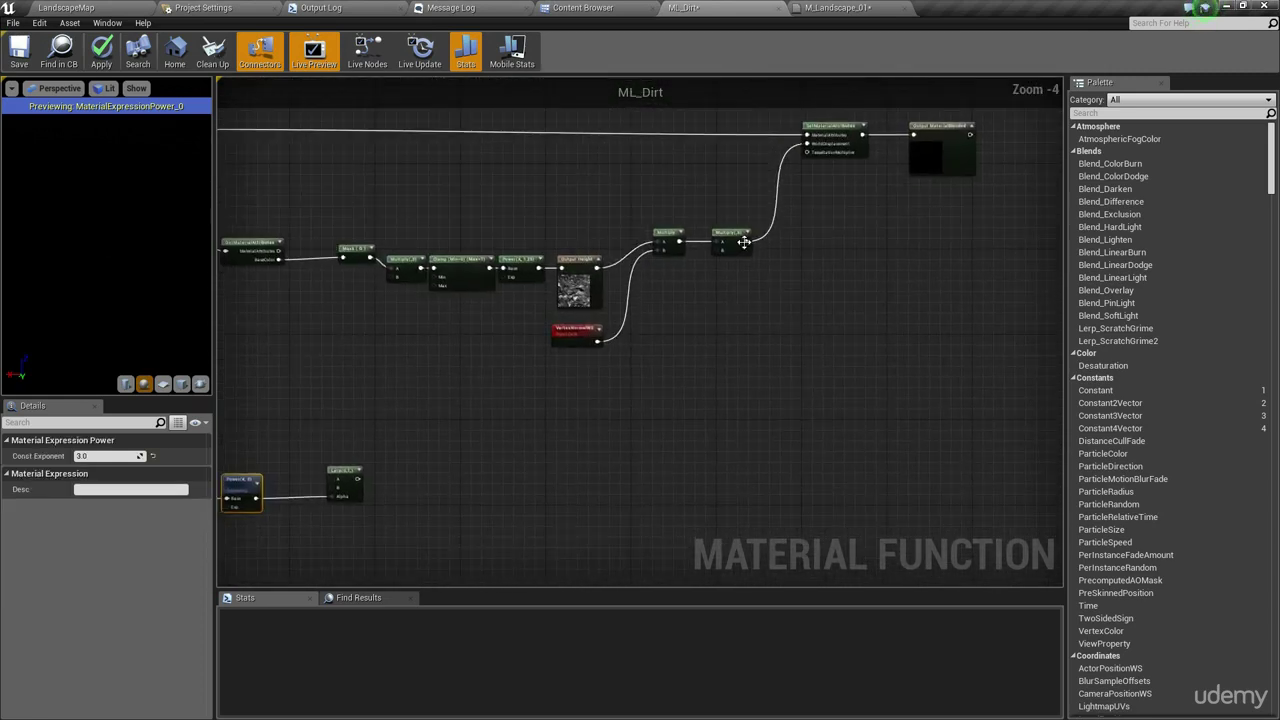
pyautogui.click(831, 156)
pyautogui.moveTo(831, 157); pyautogui.dragTo(740, 430)
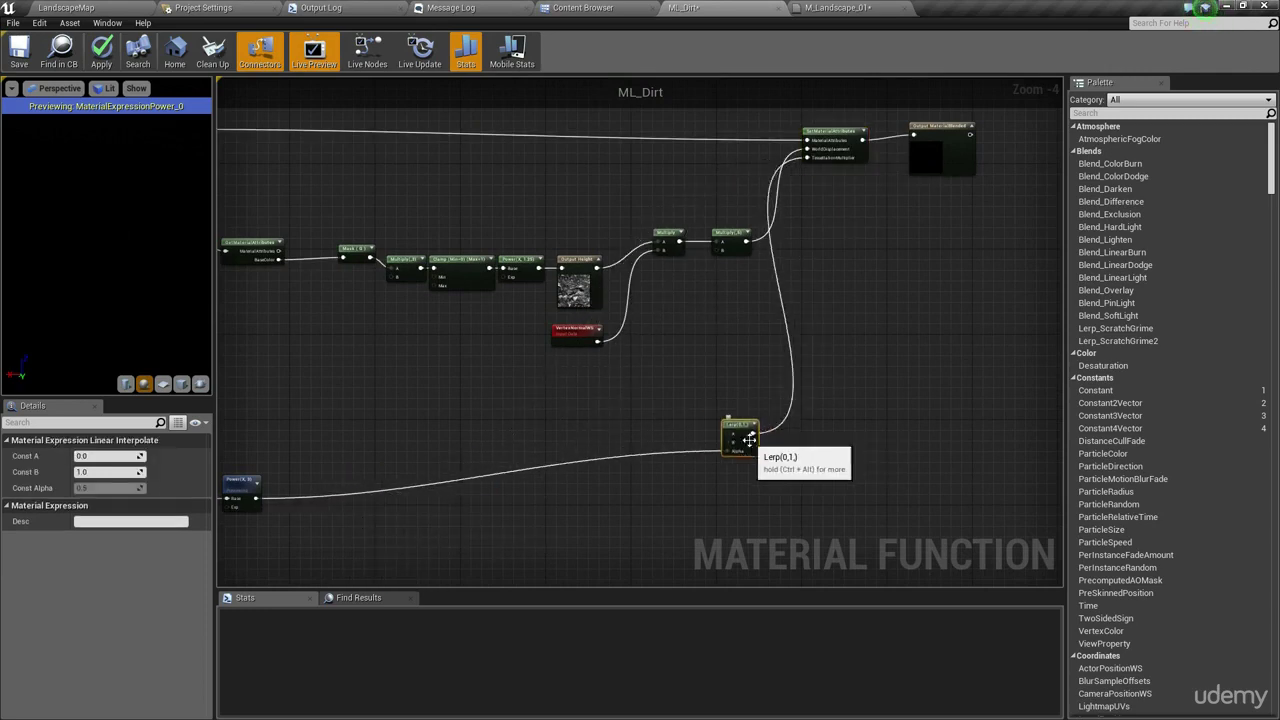
# Step: Set the tessellation Lerp's Const A to 2 and Const B to 0, and apply the changes to ML_Dirt
pyautogui.scroll(4, 755, 425)
pyautogui.scroll(-3, 755, 425)
pyautogui.scroll(1, 534, 457)
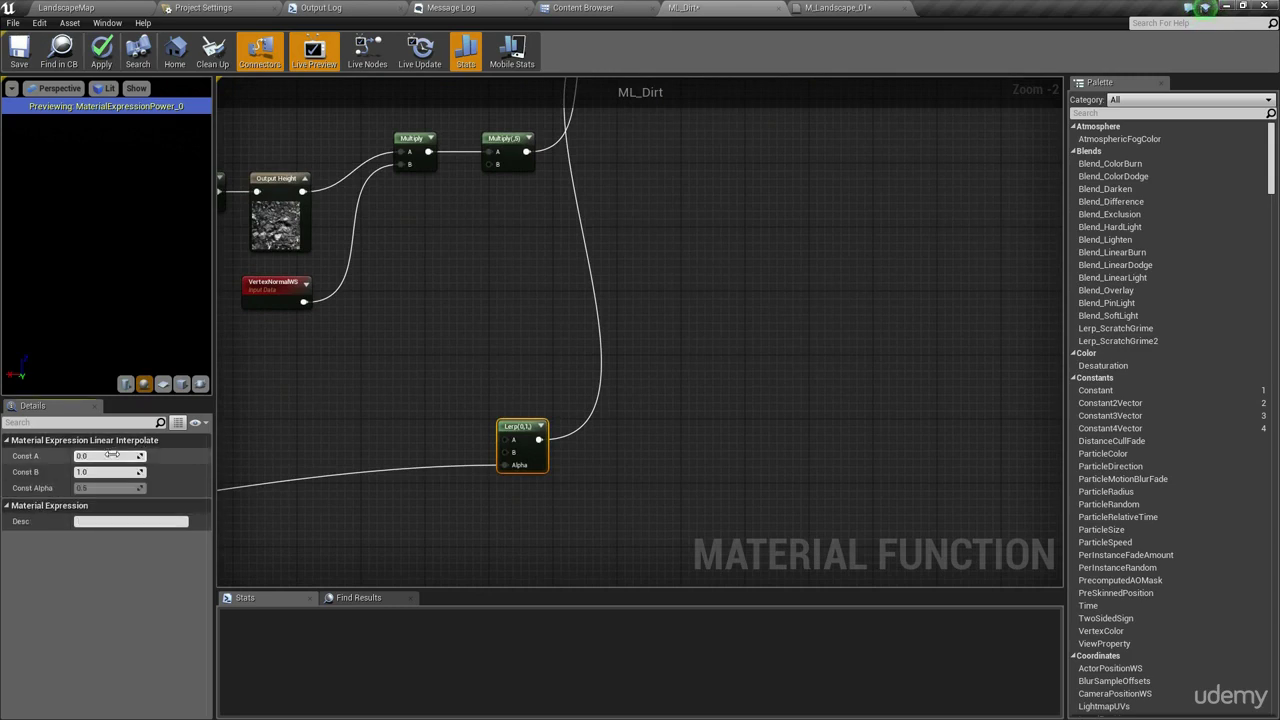
pyautogui.write('2')
pyautogui.press('Tab')
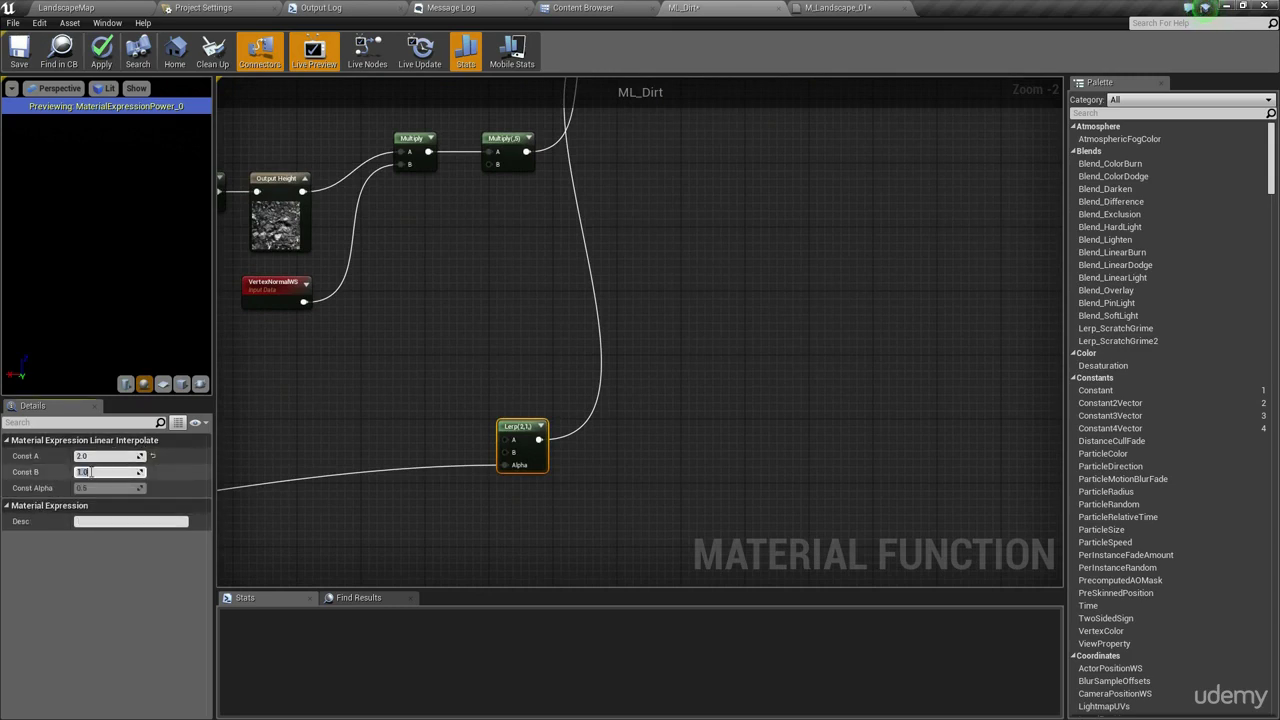
pyautogui.write('0')
pyautogui.press('Return')
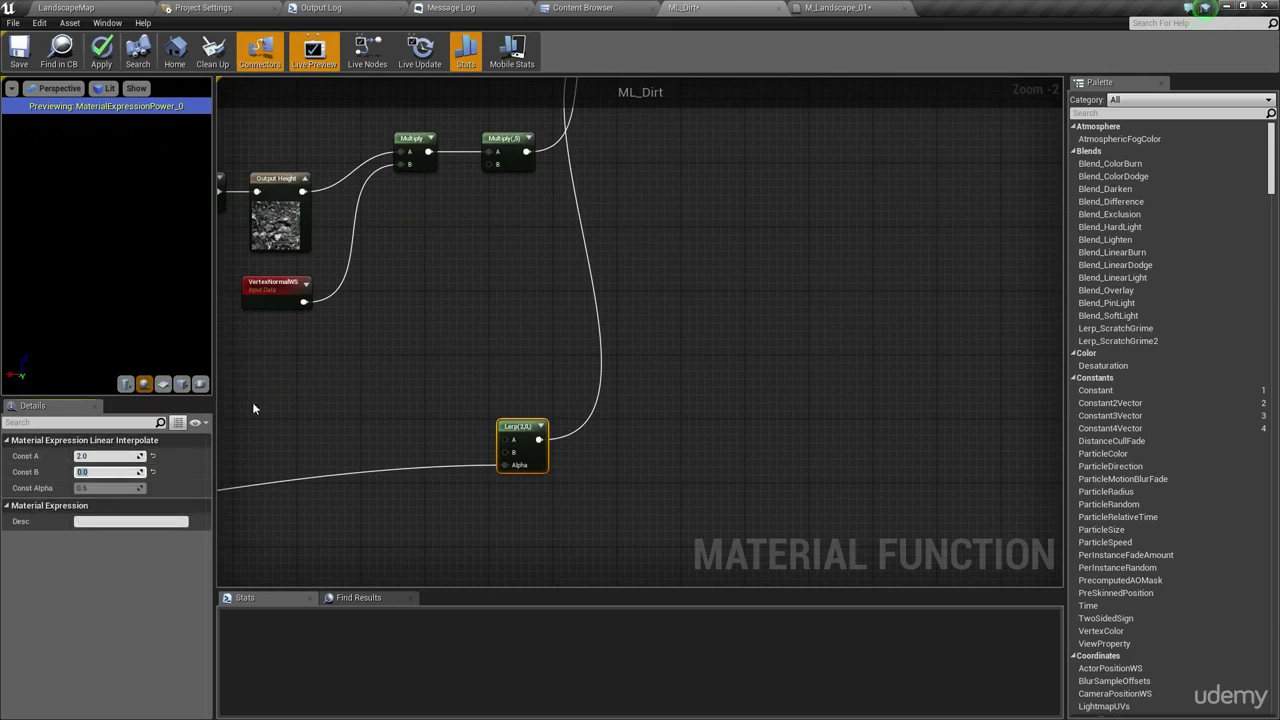
pyautogui.click(265, 382)
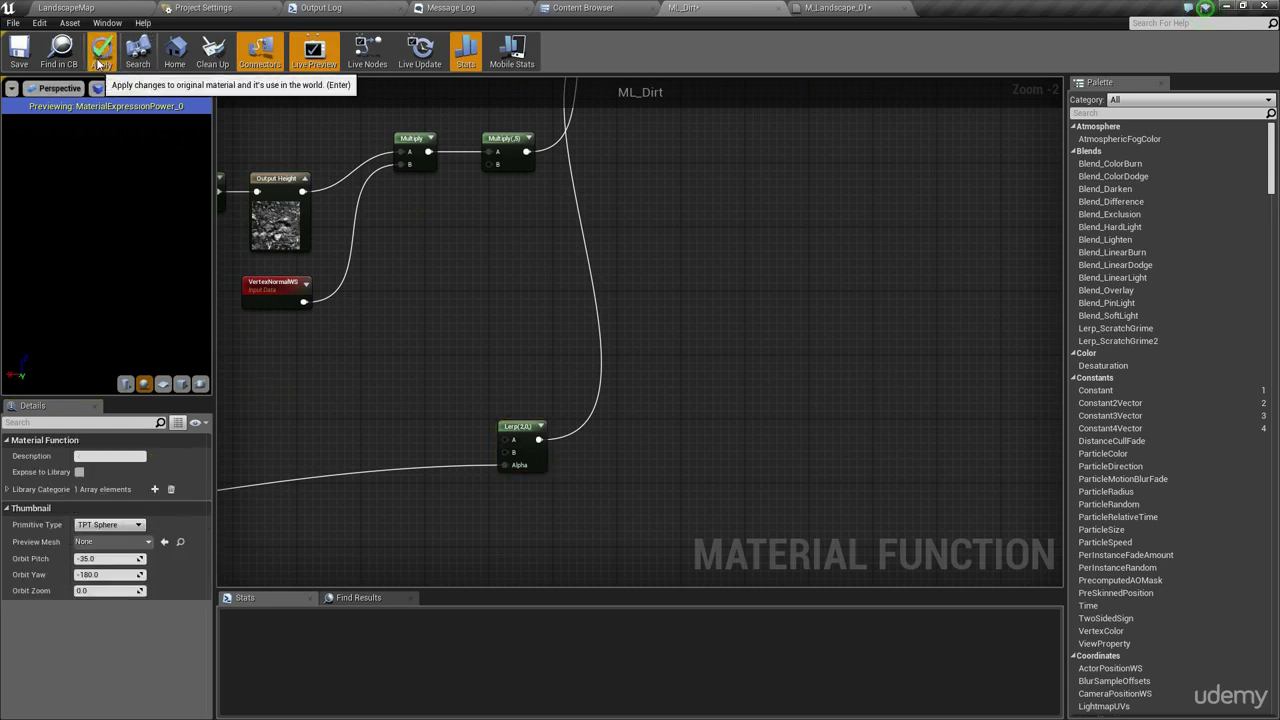
pyautogui.click(101, 50)
# Step: Examine the near and distant ground displacement of the landscape in the LandscapeMap level
pyautogui.click(78, 7)
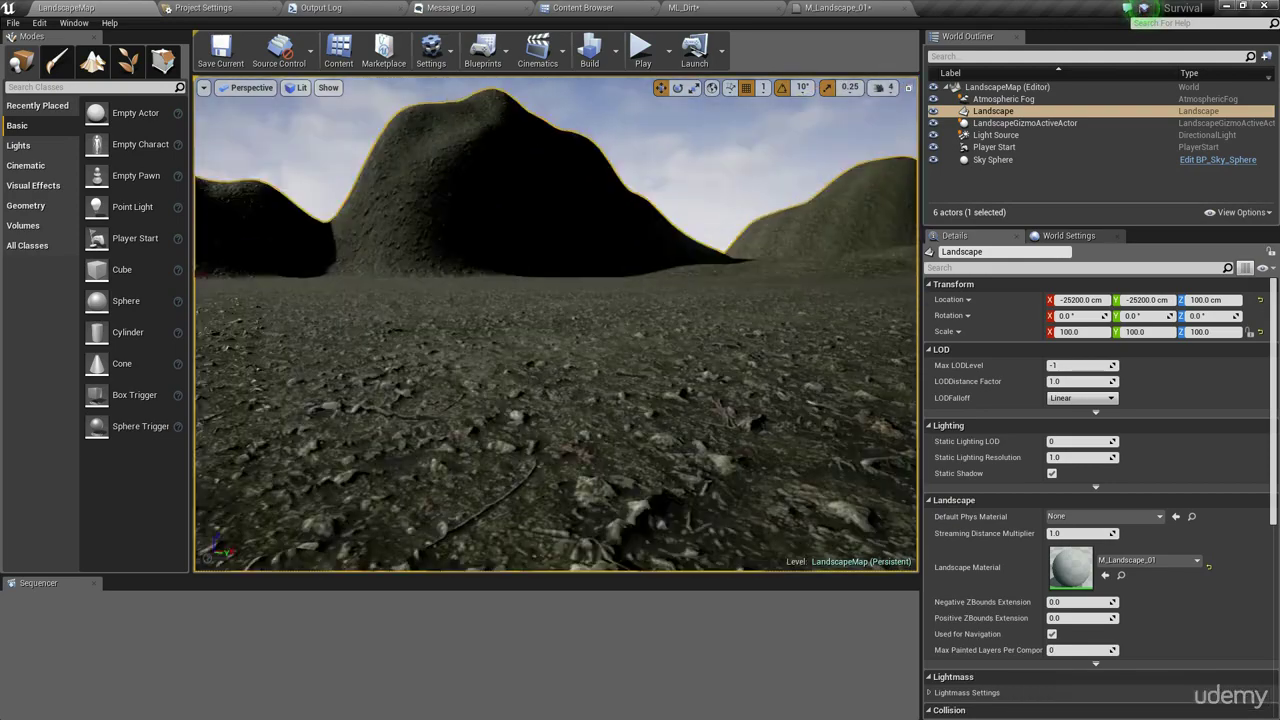
pyautogui.press('w')
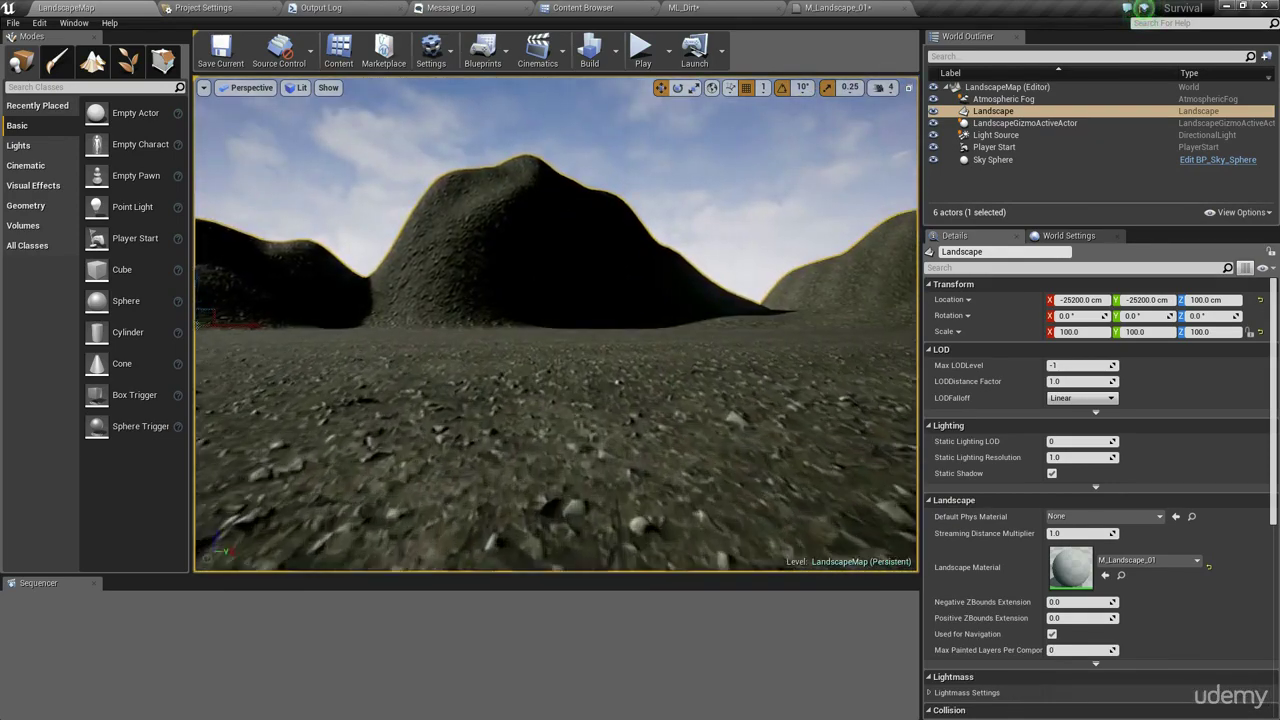
pyautogui.moveTo(556, 324); pyautogui.dragTo(350, 350, button='right')
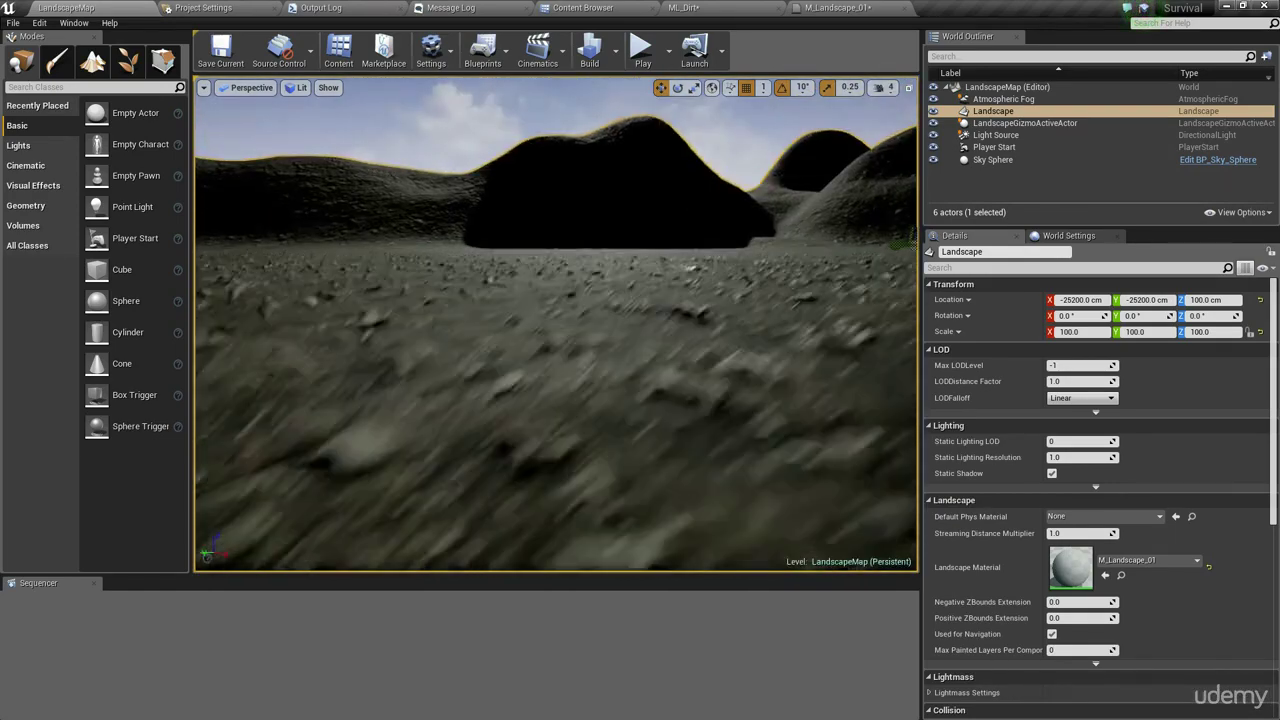
pyautogui.press('w')
pyautogui.moveTo(556, 324); pyautogui.dragTo(740, 272, button='right')
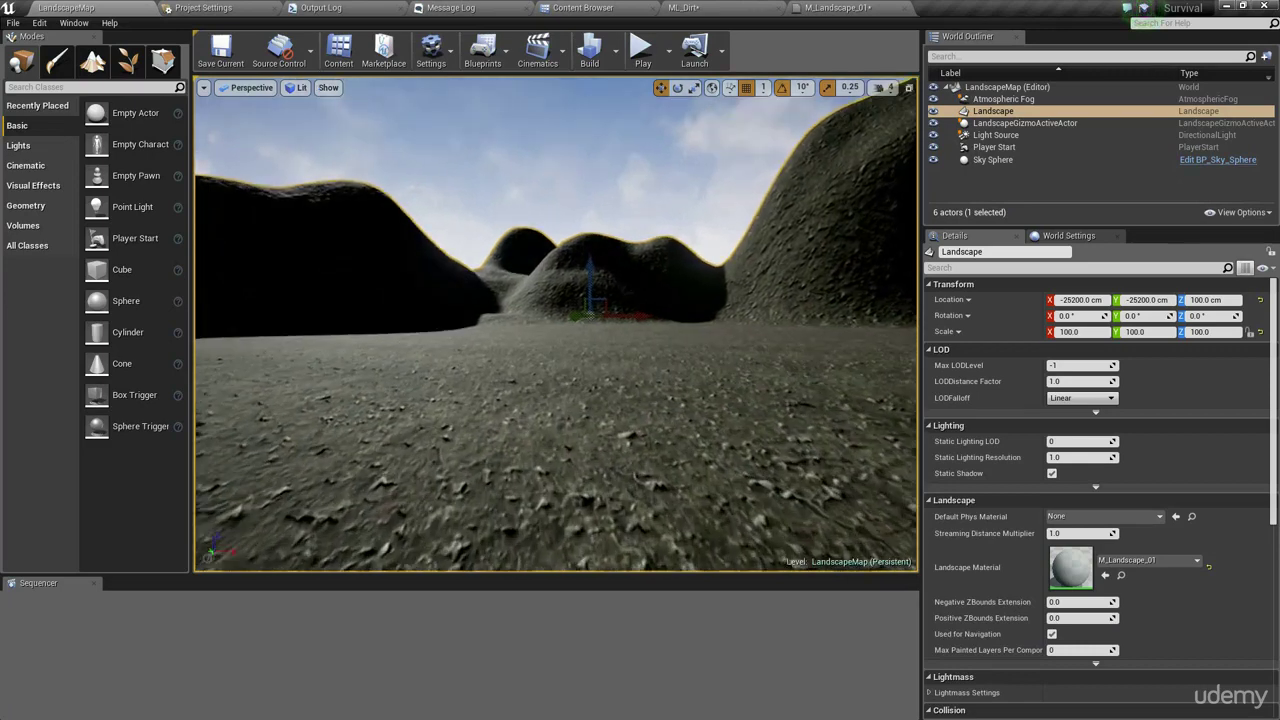
# Step: Set the tessellation Lerp's Const B to 1 in ML_Dirt and apply the changes
pyautogui.click(842, 8)
pyautogui.moveTo(728, 359); pyautogui.dragTo(662, 353, button='right')
pyautogui.scroll(-2, 748, 346)
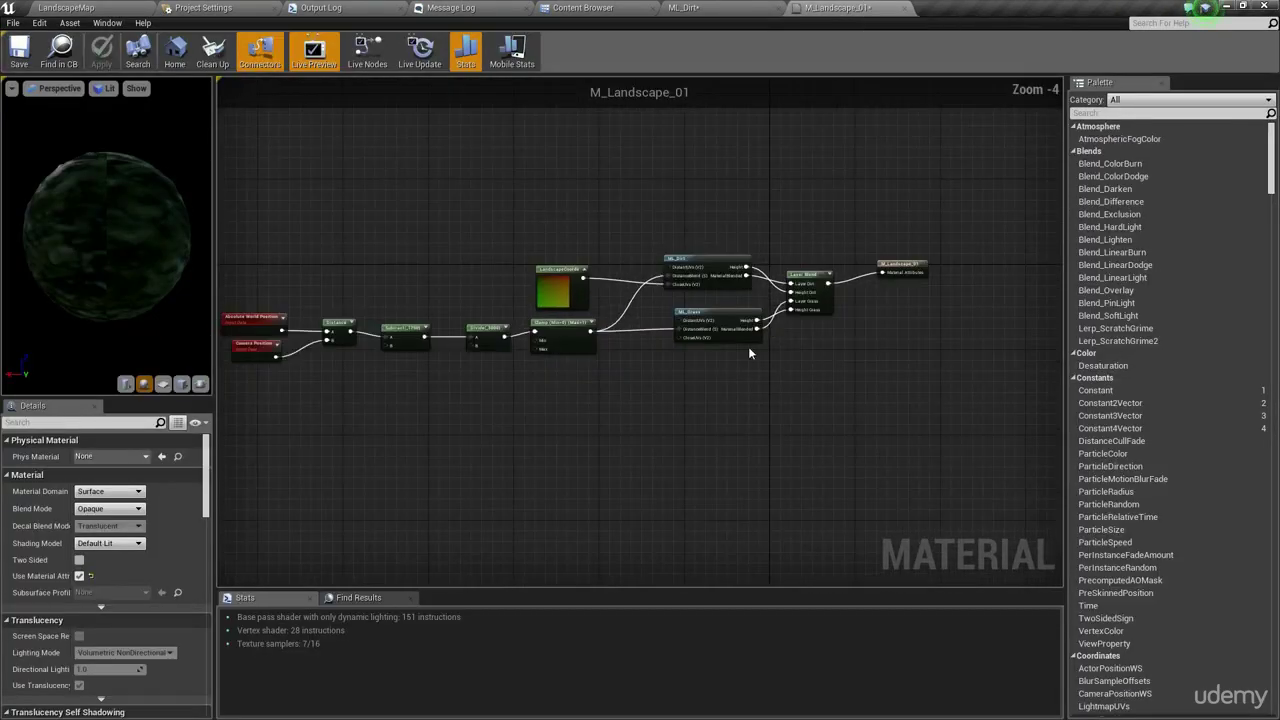
pyautogui.moveTo(546, 373); pyautogui.dragTo(865, 150, button='right')
pyautogui.click(744, 7)
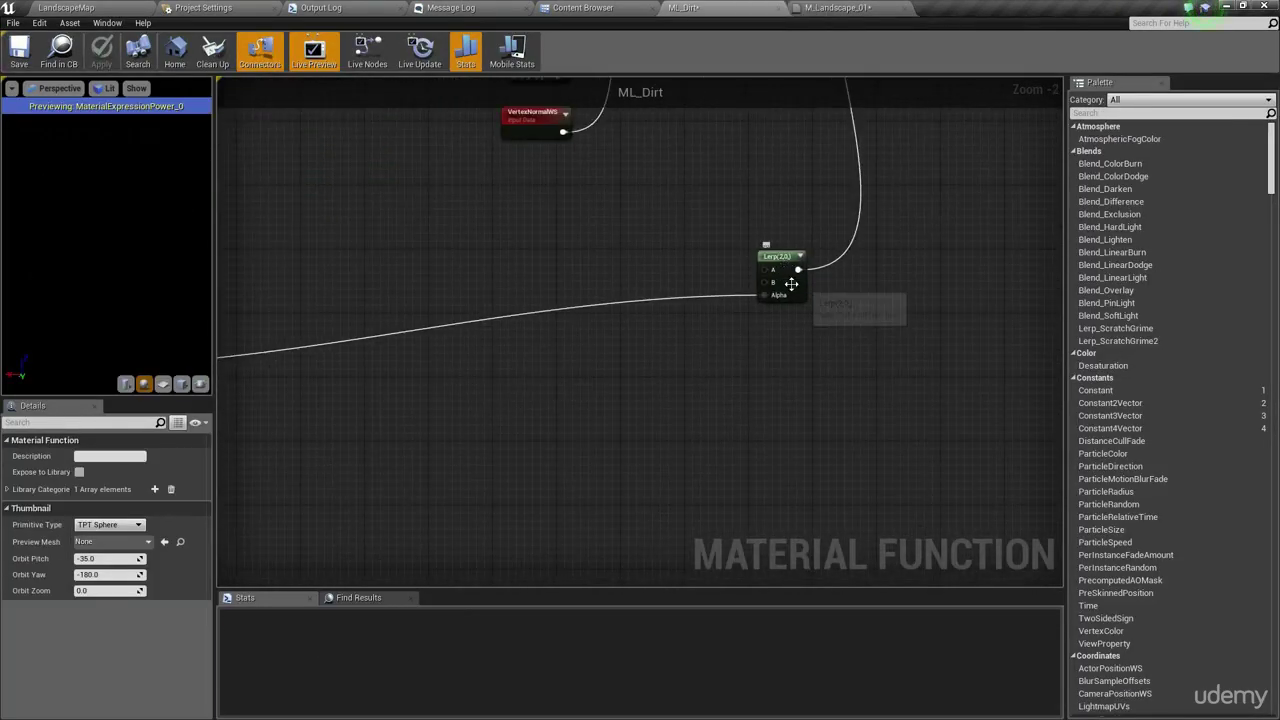
pyautogui.click(780, 258)
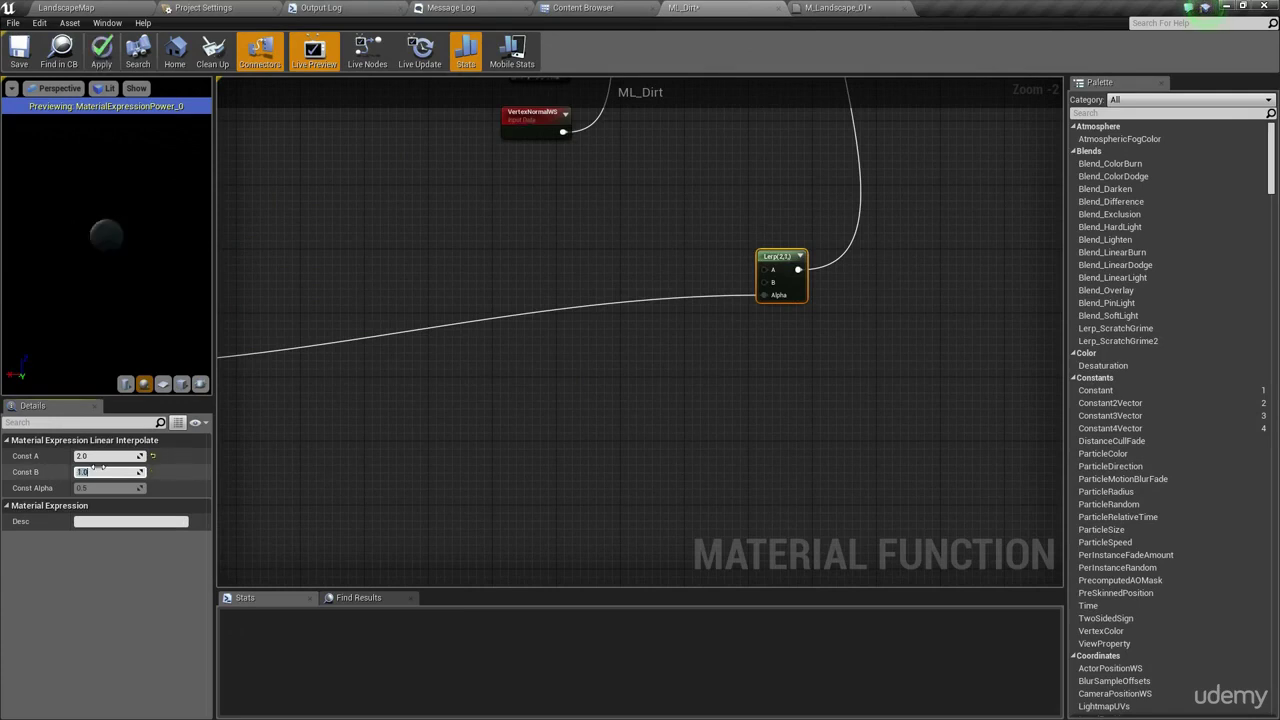
pyautogui.click(347, 252)
pyautogui.click(99, 57)
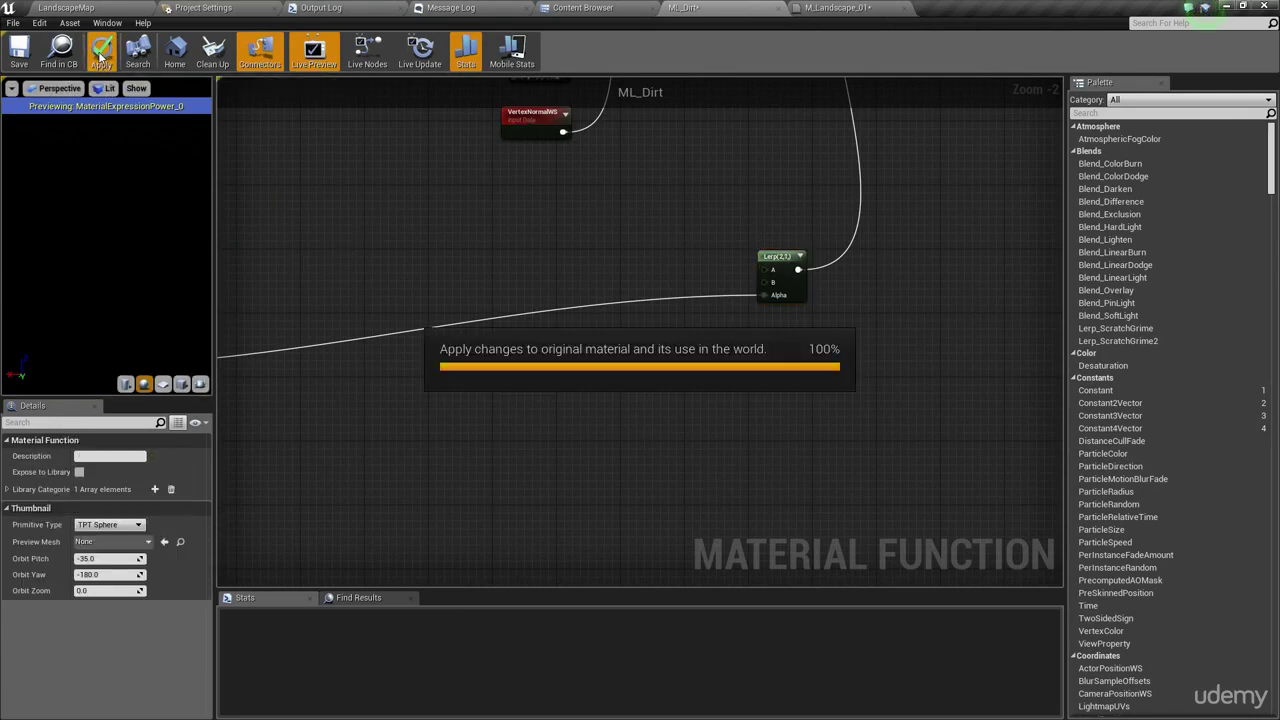
# Step: Examine the recompiled landscape in LandscapeMap from several positions, checking the ground displacement near and far
pyautogui.click(64, 7)
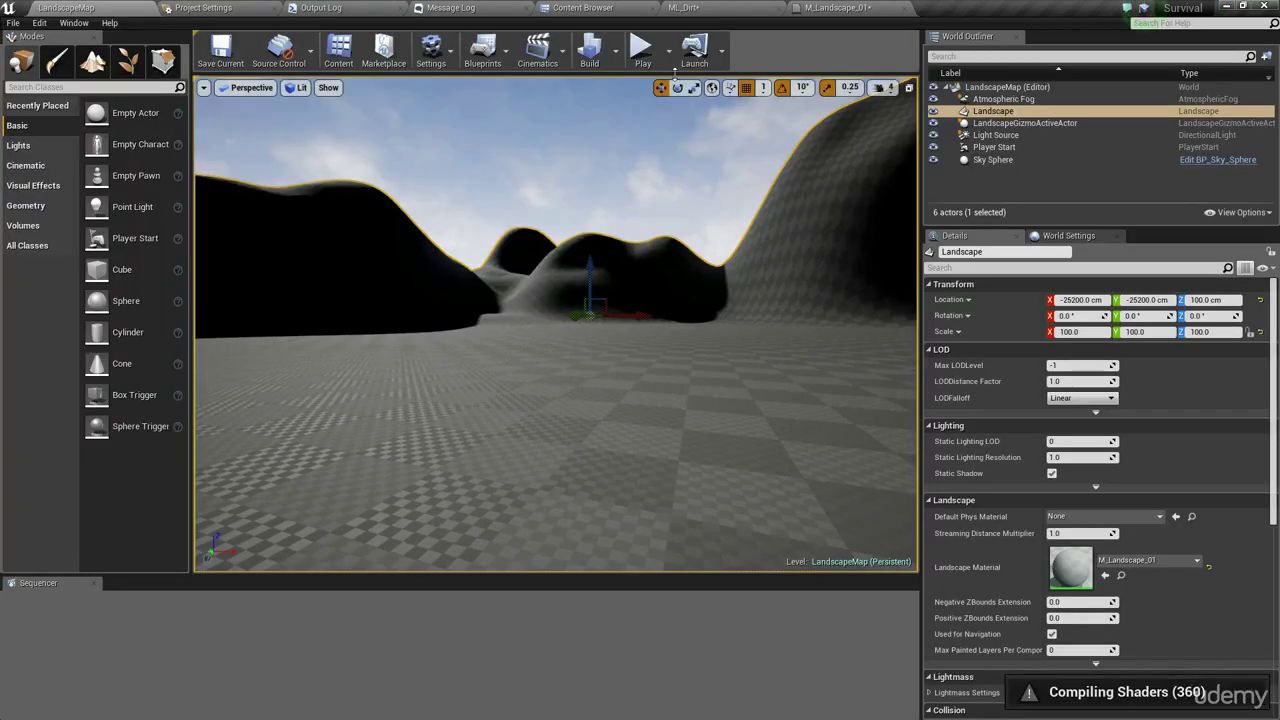
pyautogui.moveTo(707, 252); pyautogui.dragTo(450, 256, button='right')
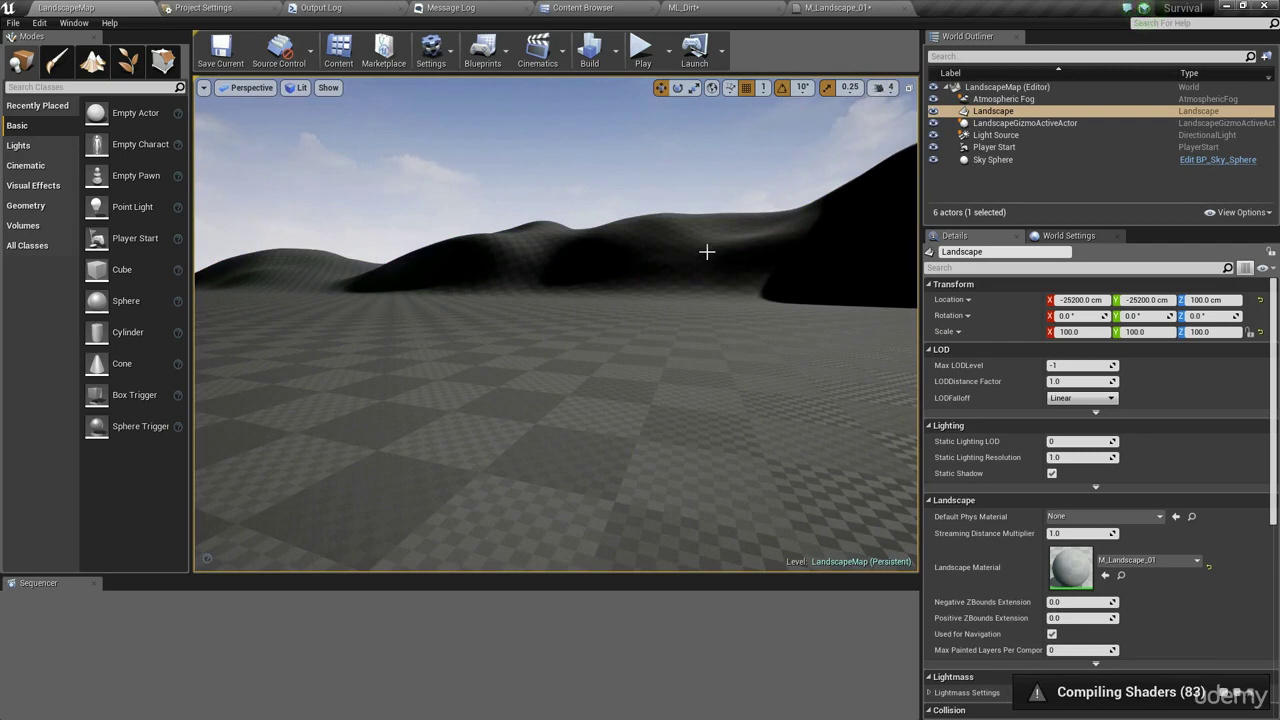
pyautogui.moveTo(707, 251); pyautogui.dragTo(1010, 289, button='right')
pyautogui.press('w')
pyautogui.press('s')
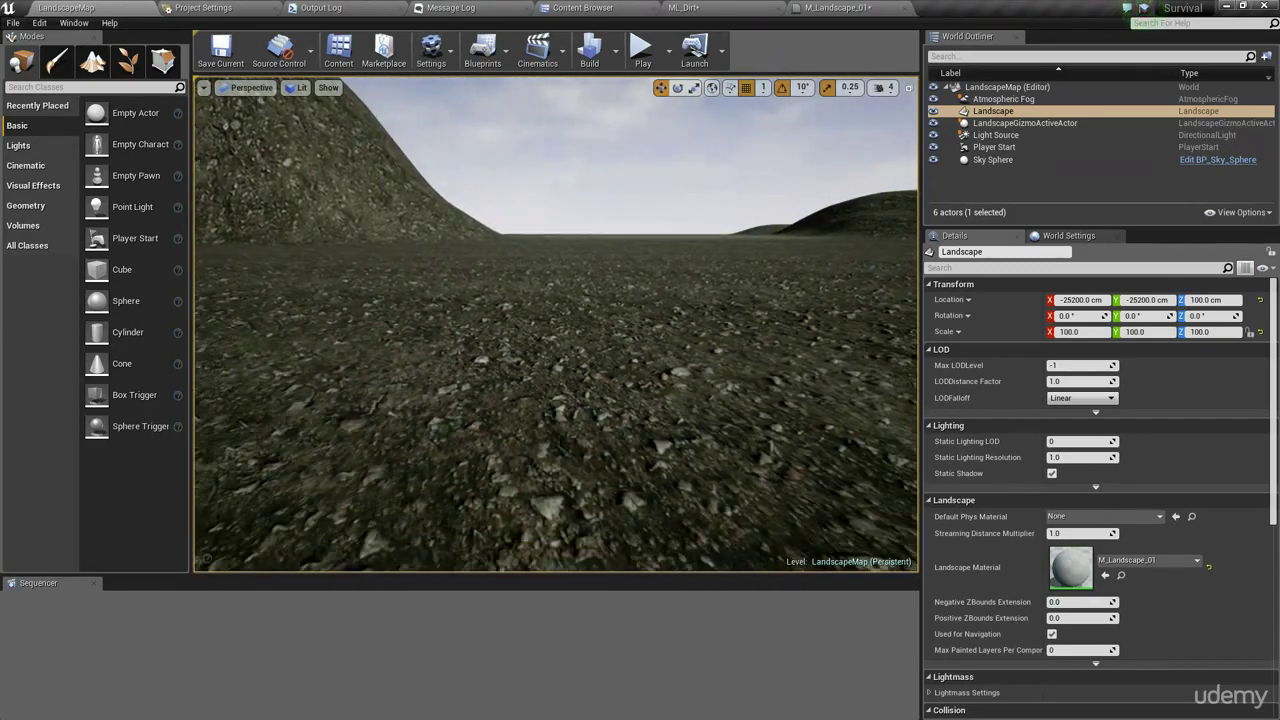
pyautogui.moveTo(704, 306); pyautogui.dragTo(680, 232, button='right')
pyautogui.moveTo(556, 324); pyautogui.dragTo(220, 358, button='right')
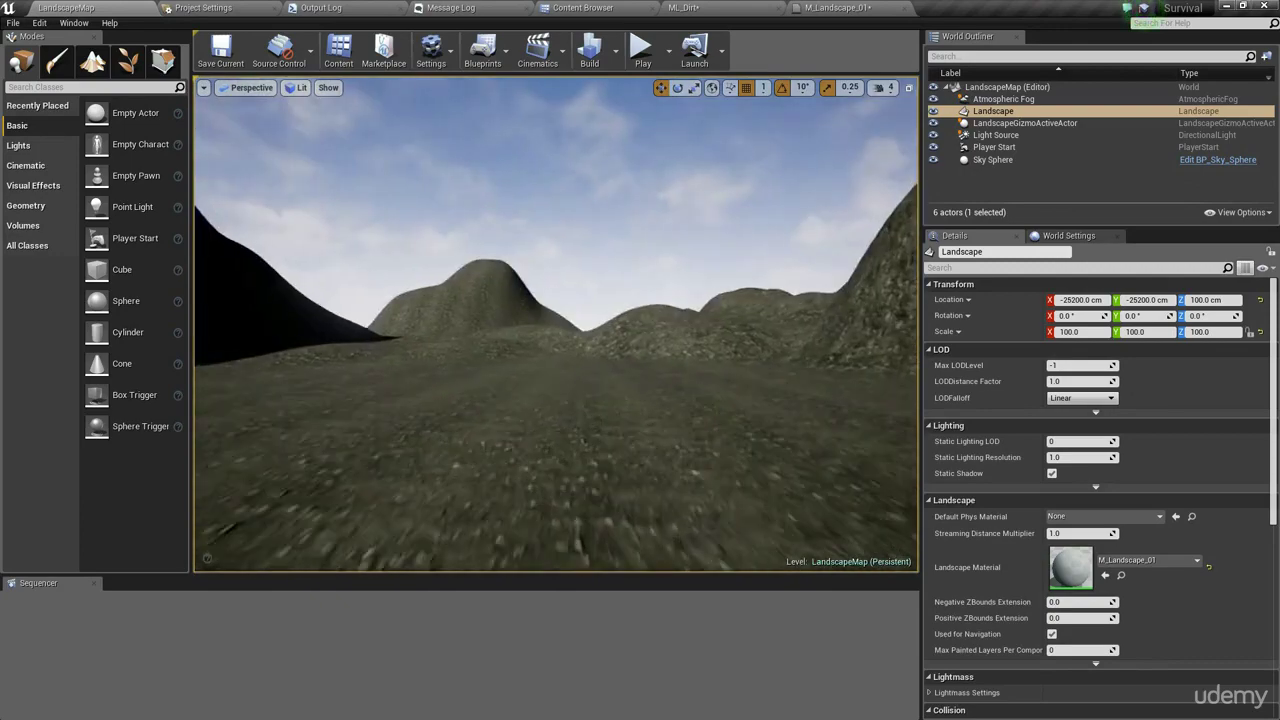
pyautogui.moveTo(556, 324); pyautogui.dragTo(690, 435, button='right')
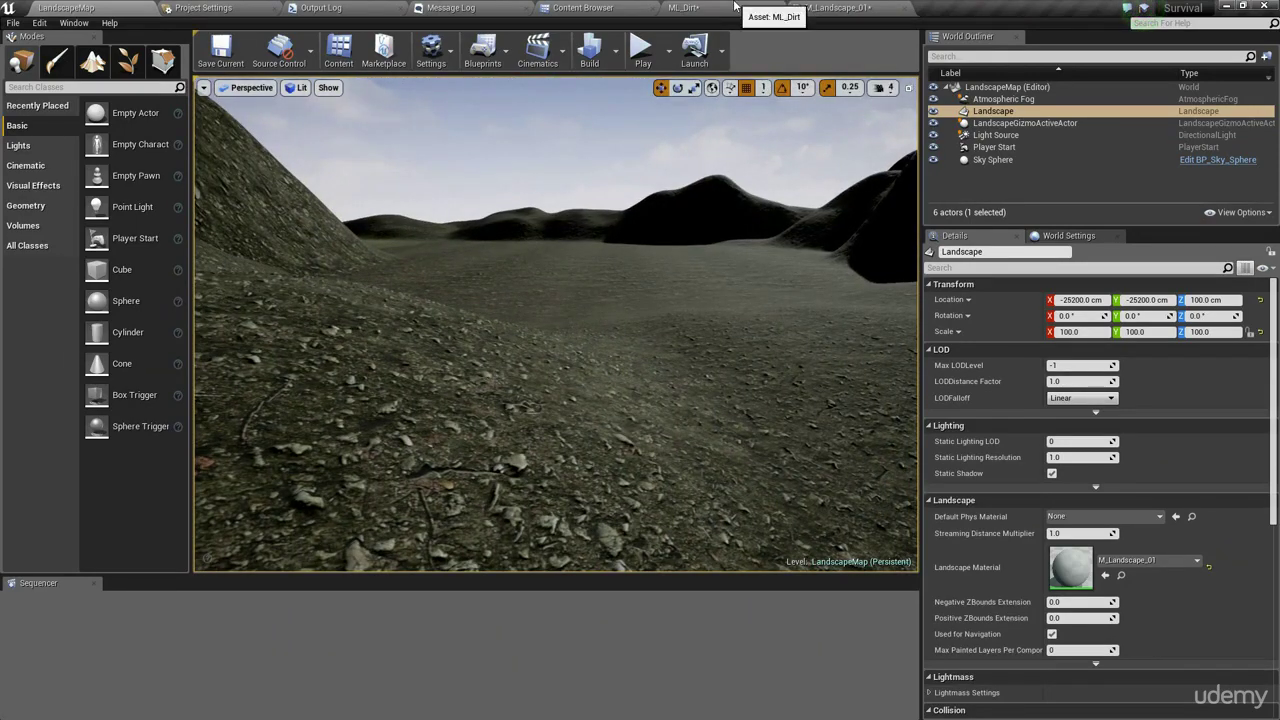
# Step: Copy ML_Dirt's final SetMaterialAttributes, both displacement Multiply nodes, VertexNormalWS, the exponent-3 Power and the tessellation Lerp
pyautogui.click(820, 8)
pyautogui.click(705, 7)
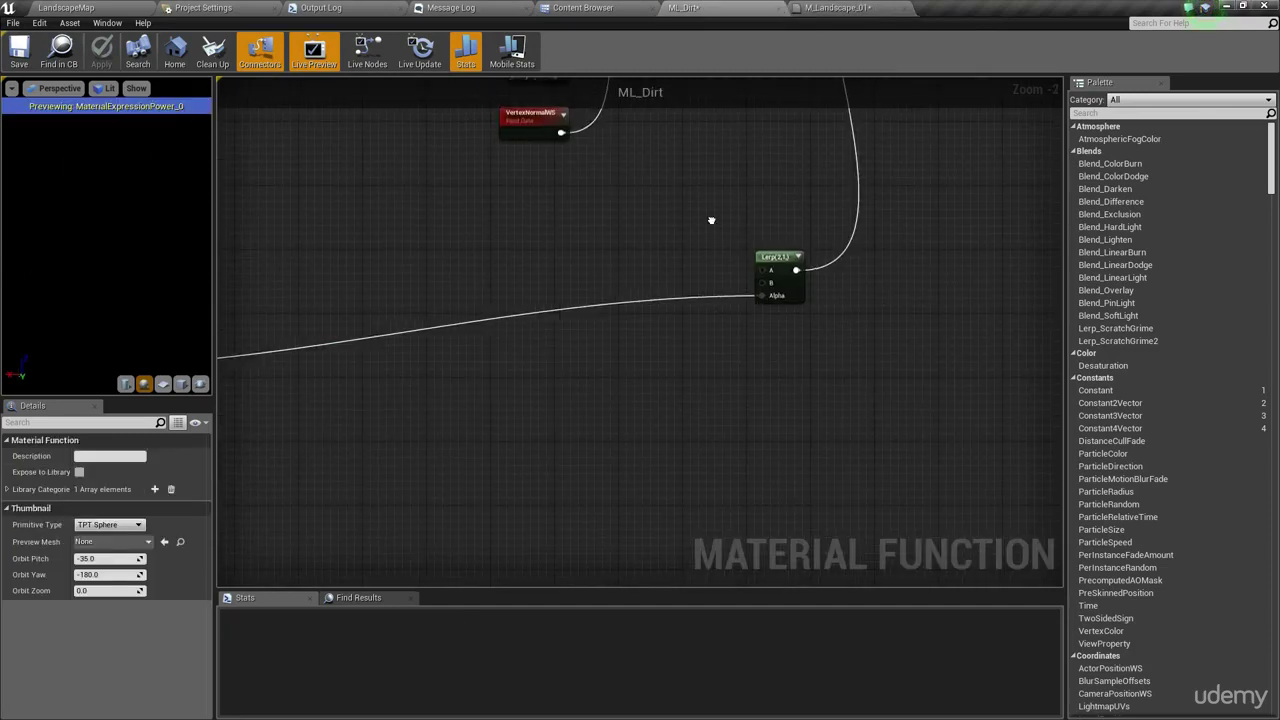
pyautogui.scroll(-4, 763, 335)
pyautogui.moveTo(711, 220); pyautogui.dragTo(685, 405, button='right')
pyautogui.scroll(2, 780, 292)
pyautogui.scroll(2, 792, 260)
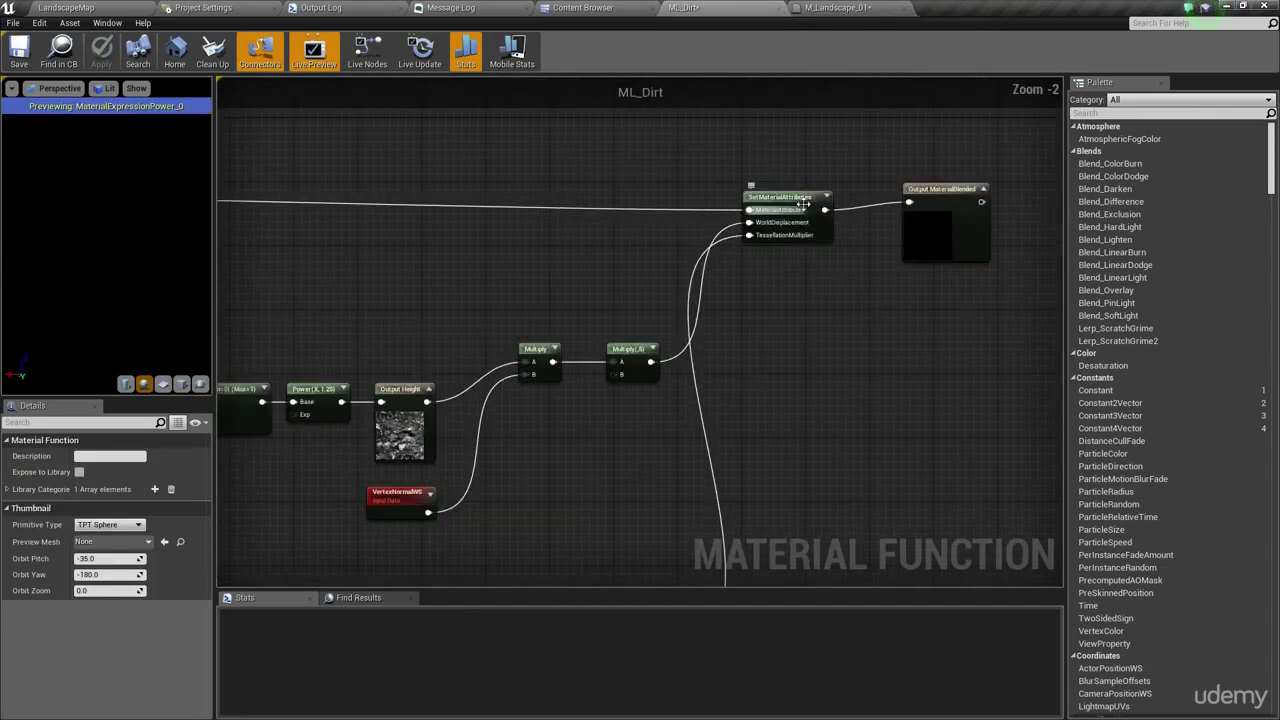
pyautogui.click(787, 194)
pyautogui.keyDown('ctrl'); pyautogui.click(649, 372); pyautogui.keyUp('ctrl')
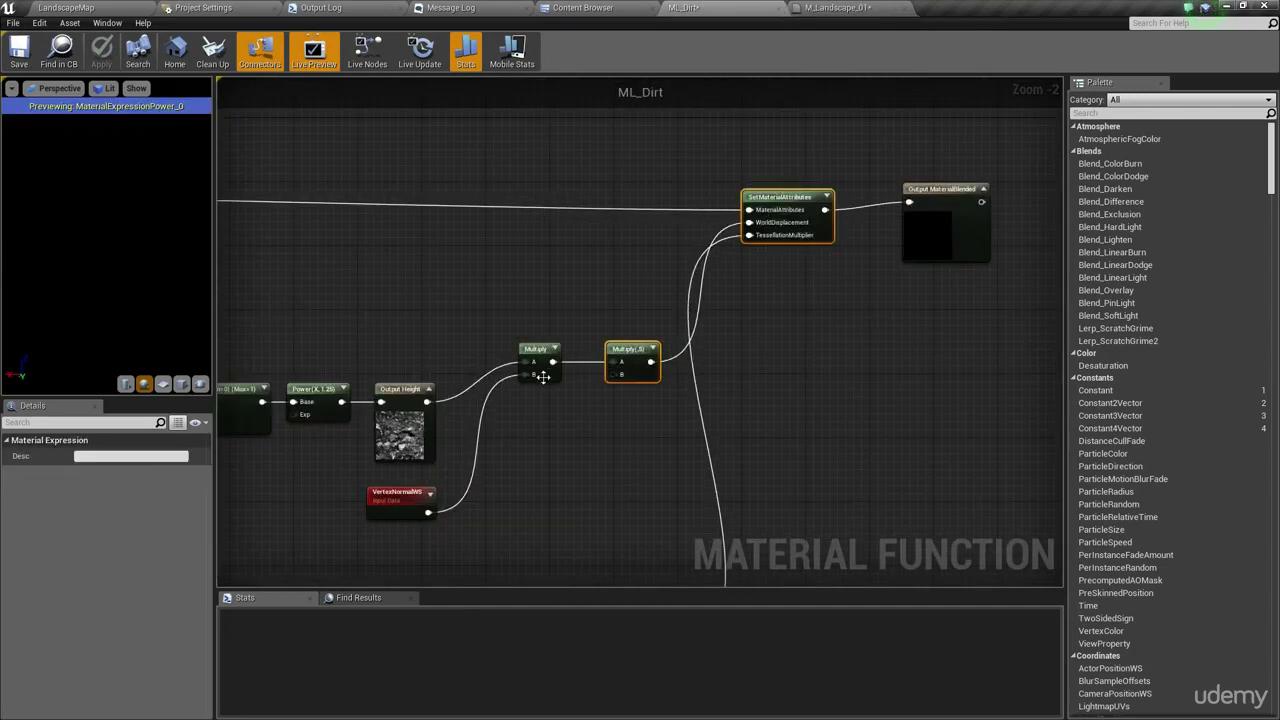
pyautogui.moveTo(585, 543); pyautogui.dragTo(824, 280, button='right')
pyautogui.scroll(-3, 632, 149)
pyautogui.scroll(2, 376, 342)
pyautogui.moveTo(376, 342); pyautogui.dragTo(517, 330, button='right')
pyautogui.moveTo(693, 338); pyautogui.dragTo(507, 397, button='right')
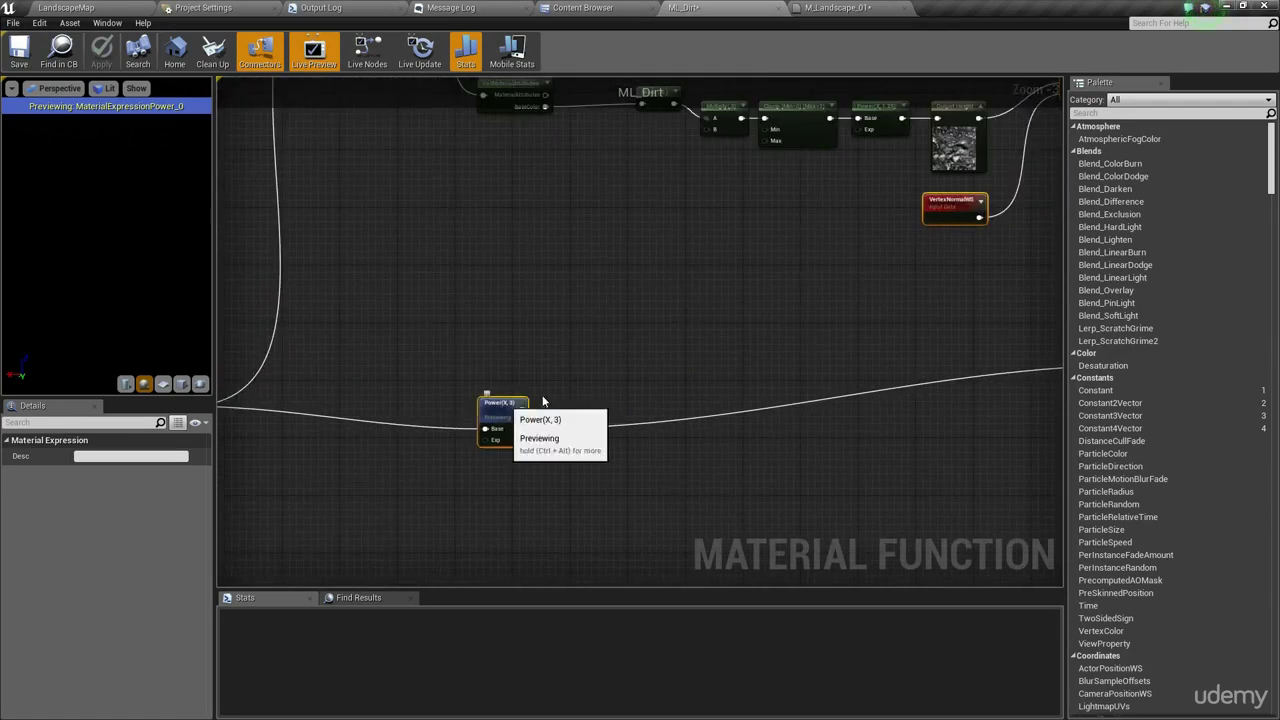
pyautogui.moveTo(942, 306); pyautogui.dragTo(574, 375, button='right')
pyautogui.scroll(-3, 707, 353)
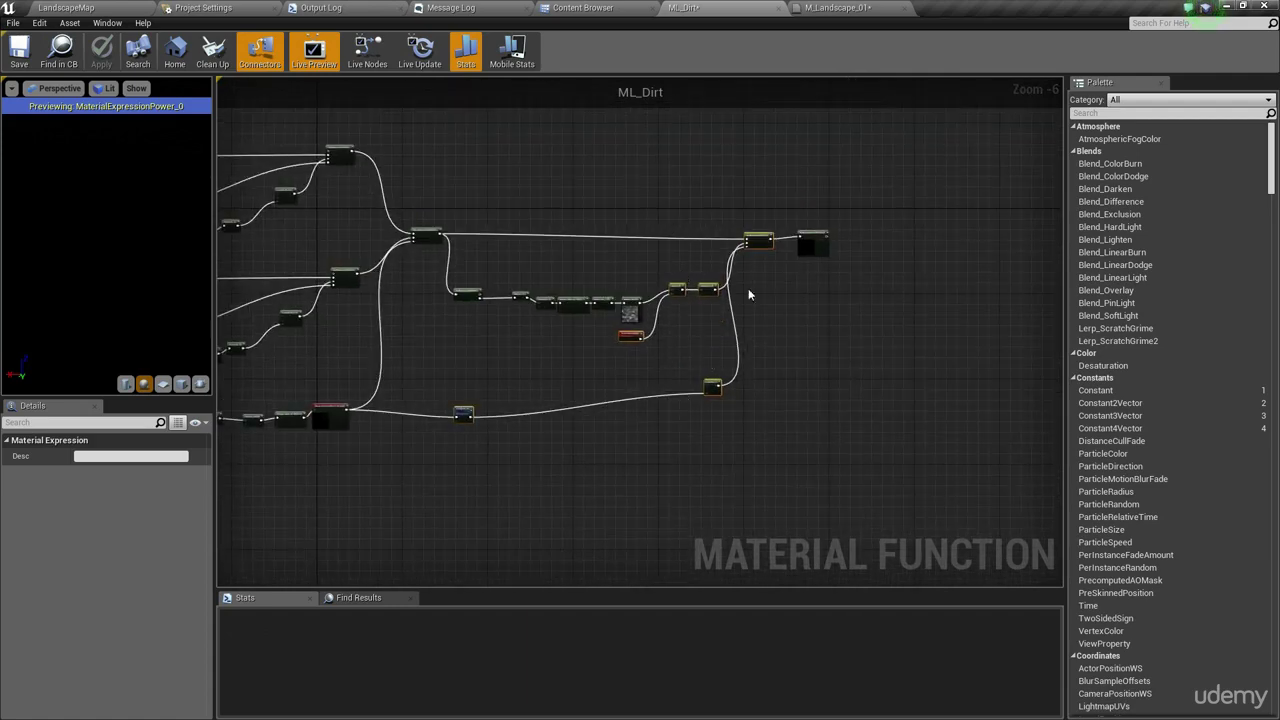
# Step: Open the ML_Grass function and move its Output MaterialBlended node farther from SetMaterialAttributes to make room for more nodes
pyautogui.click(580, 7)
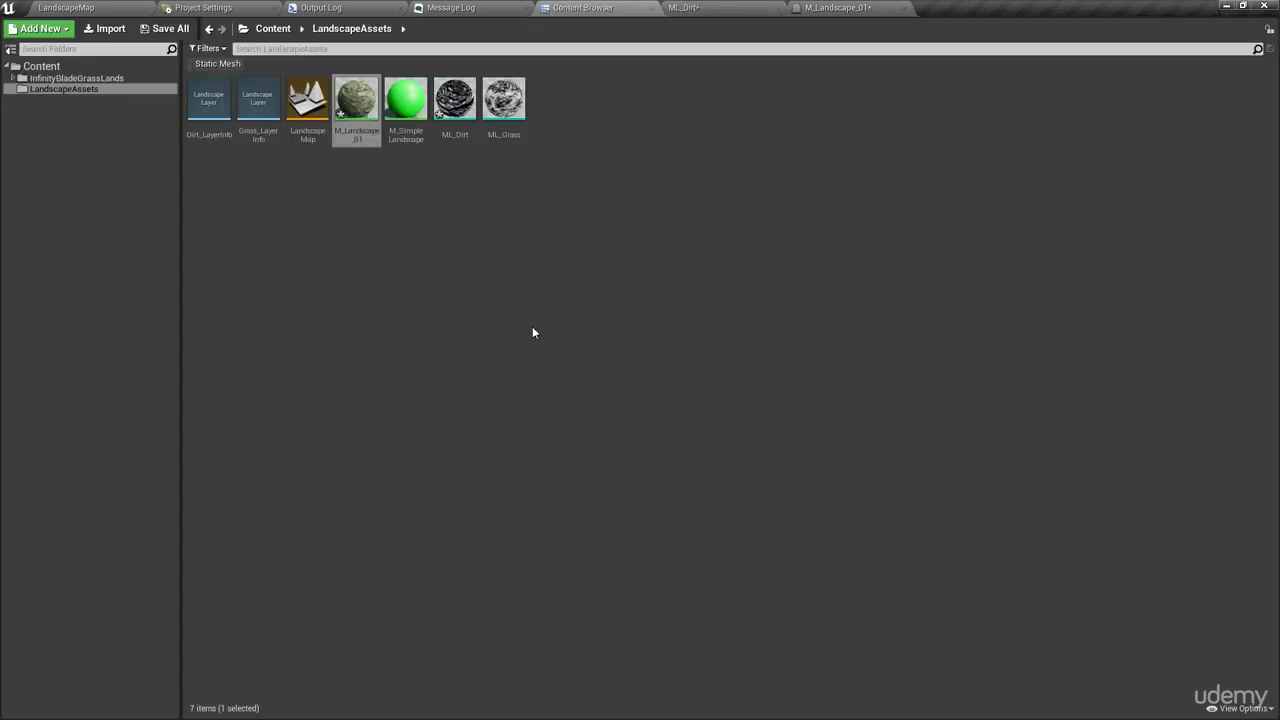
pyautogui.doubleClick(500, 98)
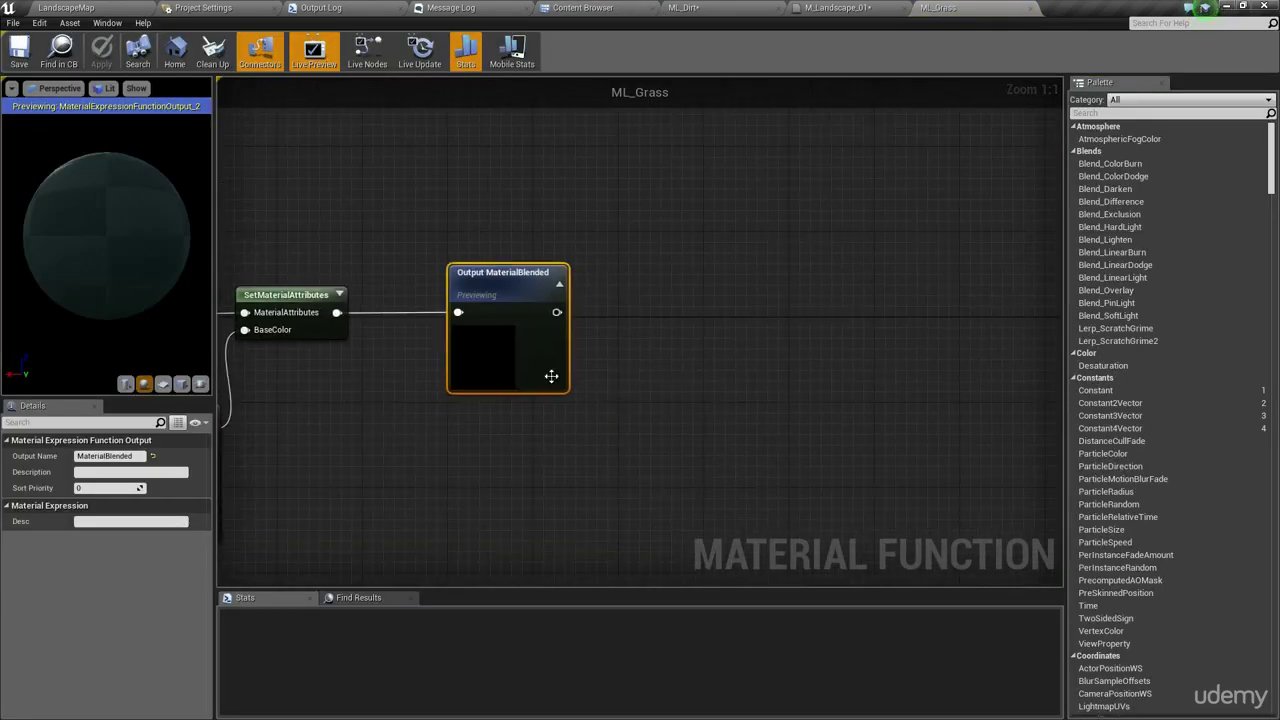
pyautogui.click(692, 447)
pyautogui.moveTo(520, 355); pyautogui.dragTo(970, 357)
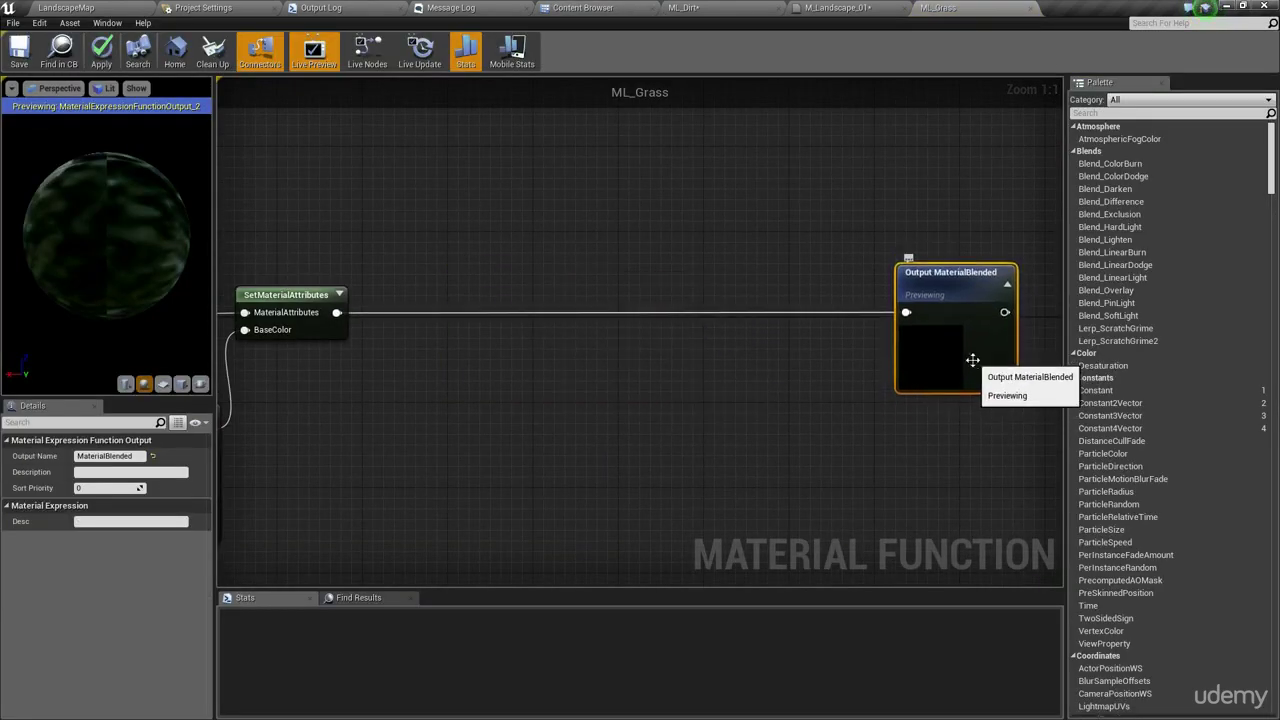
pyautogui.click(585, 457)
pyautogui.moveTo(585, 457); pyautogui.dragTo(705, 313, button='right')
pyautogui.scroll(-5, 705, 320)
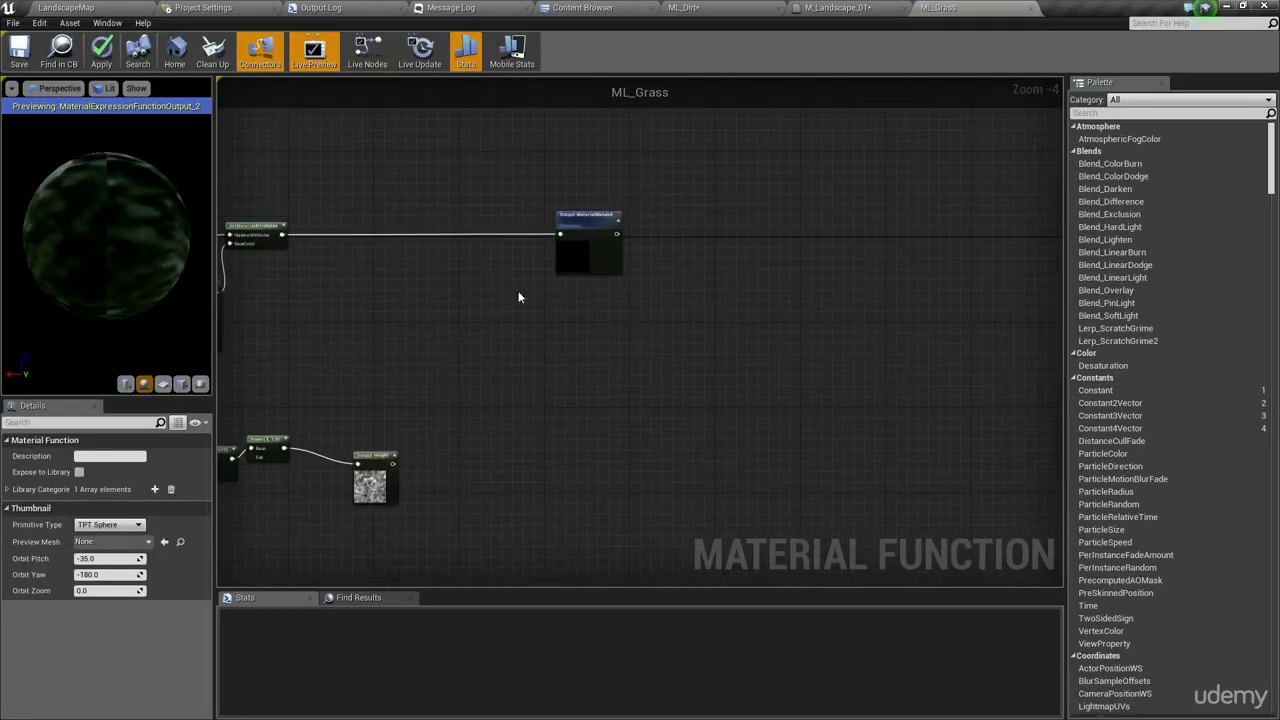
pyautogui.moveTo(603, 247); pyautogui.dragTo(930, 248)
pyautogui.scroll(-3, 609, 305)
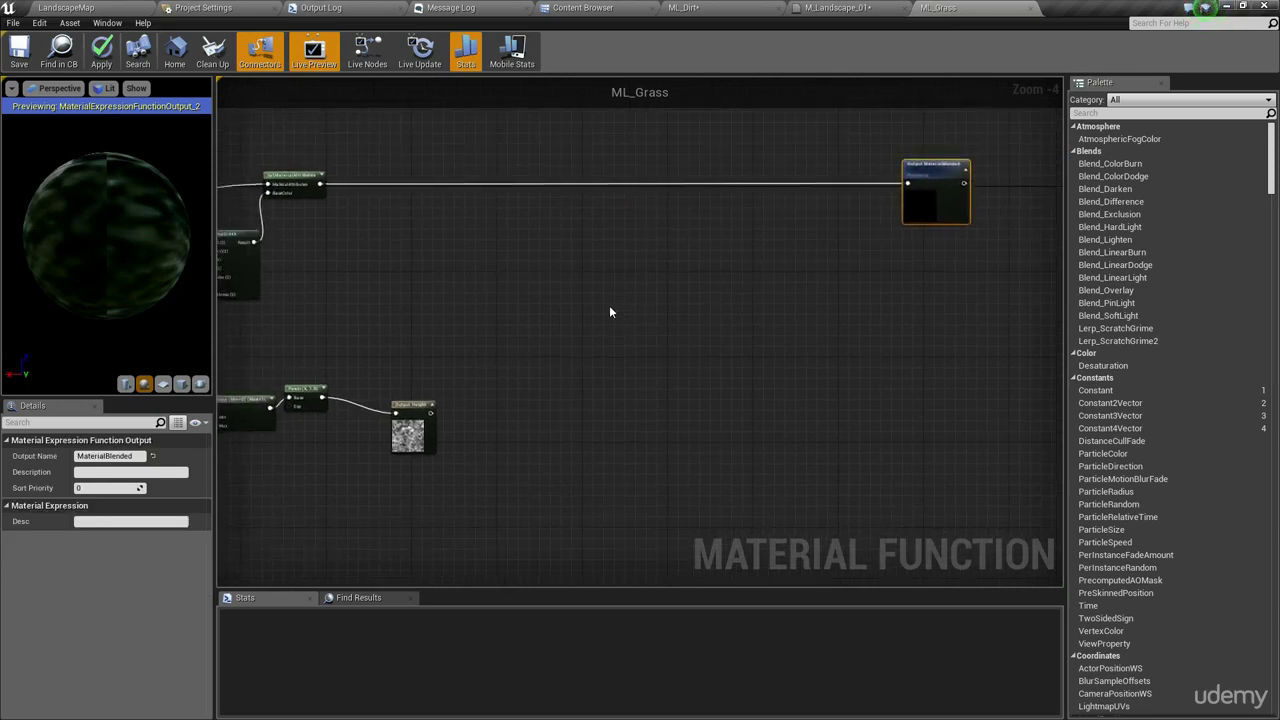
# Step: Paste the copied displacement and tessellation nodes into ML_Grass and connect the existing SetMaterialAttributes to the pasted one's MaterialAttributes input
pyautogui.hotkey('ctrl', 'v')
pyautogui.moveTo(690, 232); pyautogui.dragTo(690, 282)
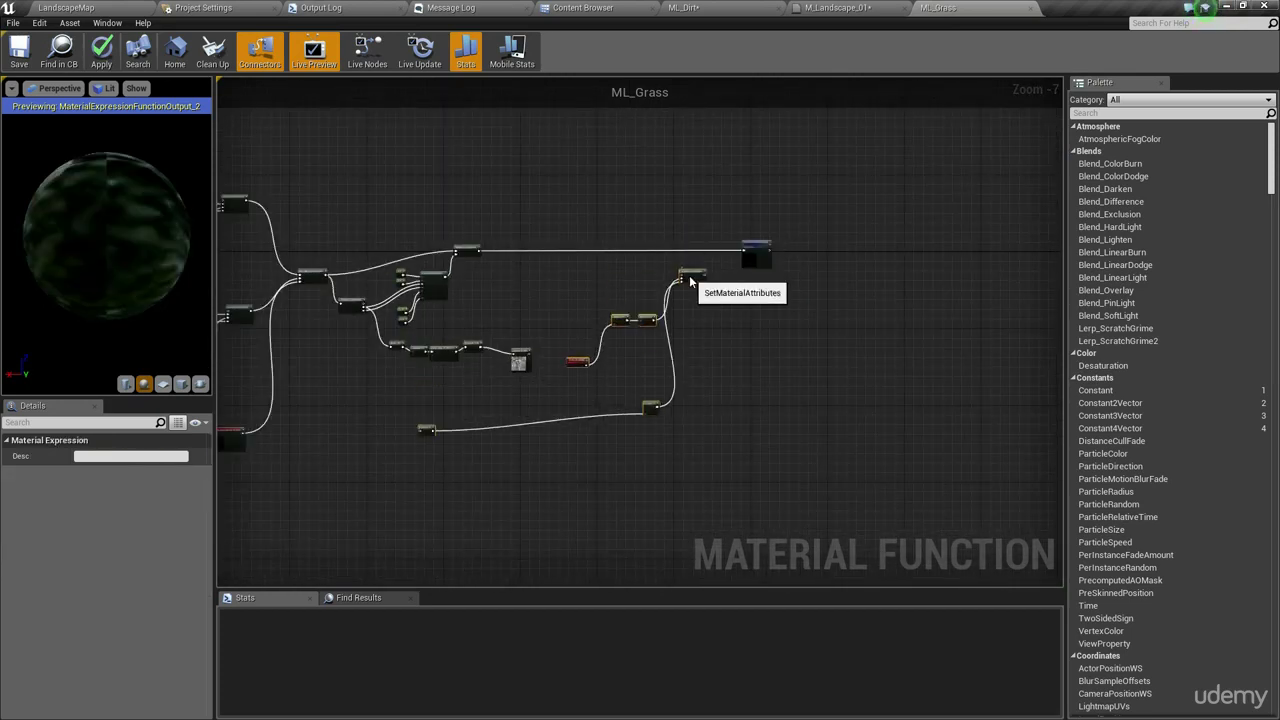
pyautogui.scroll(6, 660, 250)
pyautogui.moveTo(660, 248); pyautogui.dragTo(914, 281, button='right')
pyautogui.click(568, 313)
pyautogui.scroll(-1, 820, 267)
pyautogui.moveTo(301, 261); pyautogui.dragTo(1003, 278)
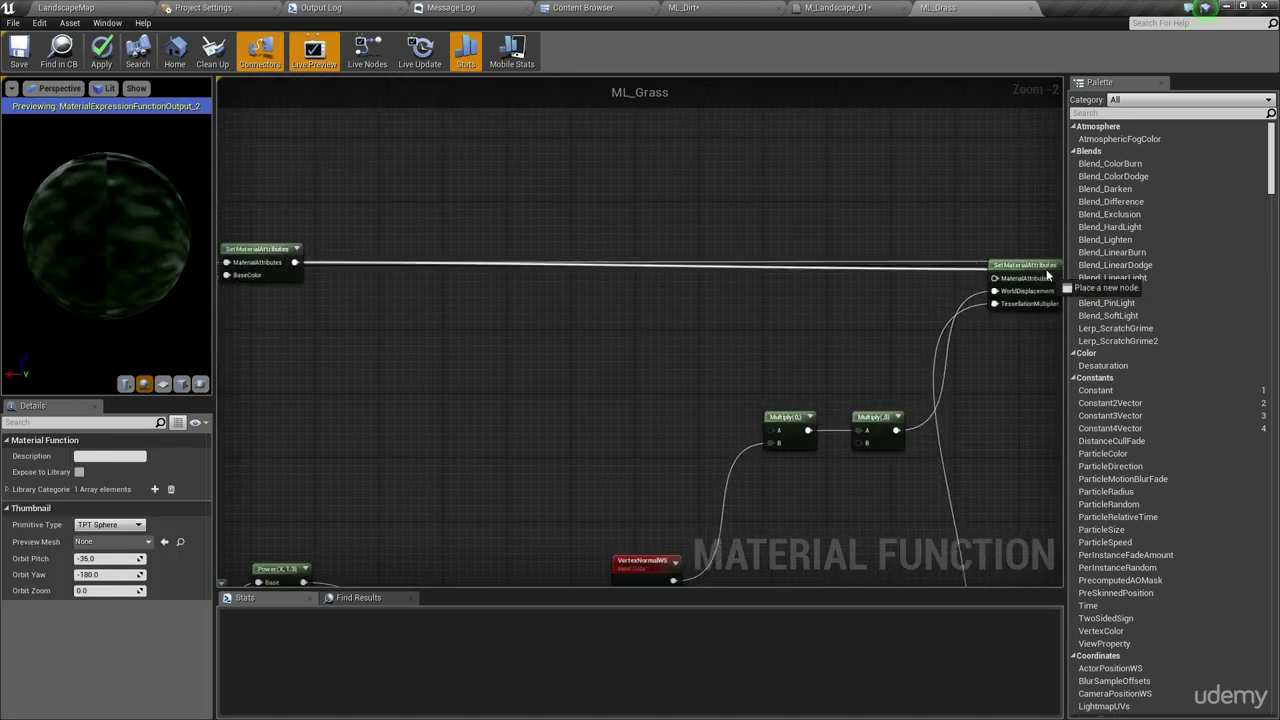
# Step: Connect the pasted SetMaterialAttributes to the Output MaterialBlended node and align it in front of that output
pyautogui.moveTo(1003, 278); pyautogui.dragTo(517, 291, button='right')
pyautogui.moveTo(517, 291); pyautogui.dragTo(634, 273)
pyautogui.moveTo(491, 277); pyautogui.dragTo(507, 270)
# Step: Feed the Output Height node into input A of the pasted Multiply that uses VertexNormalWS
pyautogui.click(456, 379)
pyautogui.moveTo(456, 379); pyautogui.dragTo(765, 282, button='right')
pyautogui.moveTo(622, 304); pyautogui.dragTo(462, 406)
pyautogui.click(462, 406)
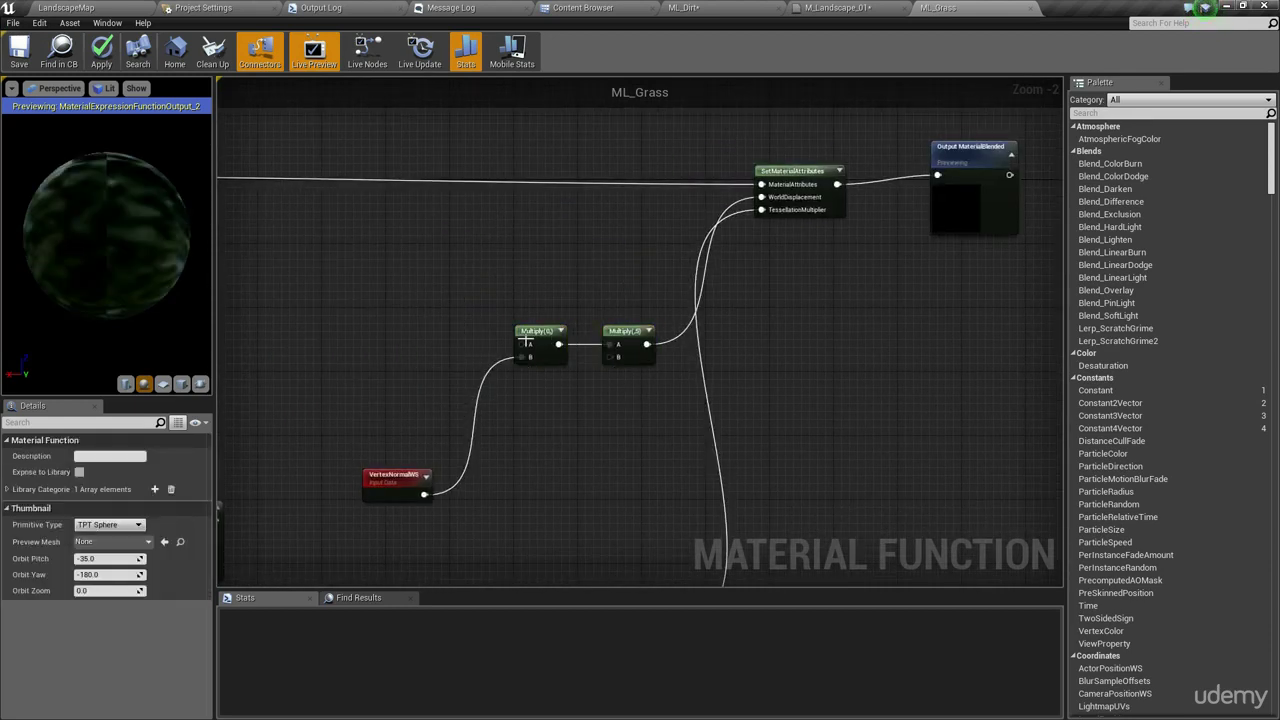
pyautogui.moveTo(585, 333); pyautogui.dragTo(537, 376)
pyautogui.moveTo(500, 426); pyautogui.dragTo(750, 304, button='right')
pyautogui.click(750, 304)
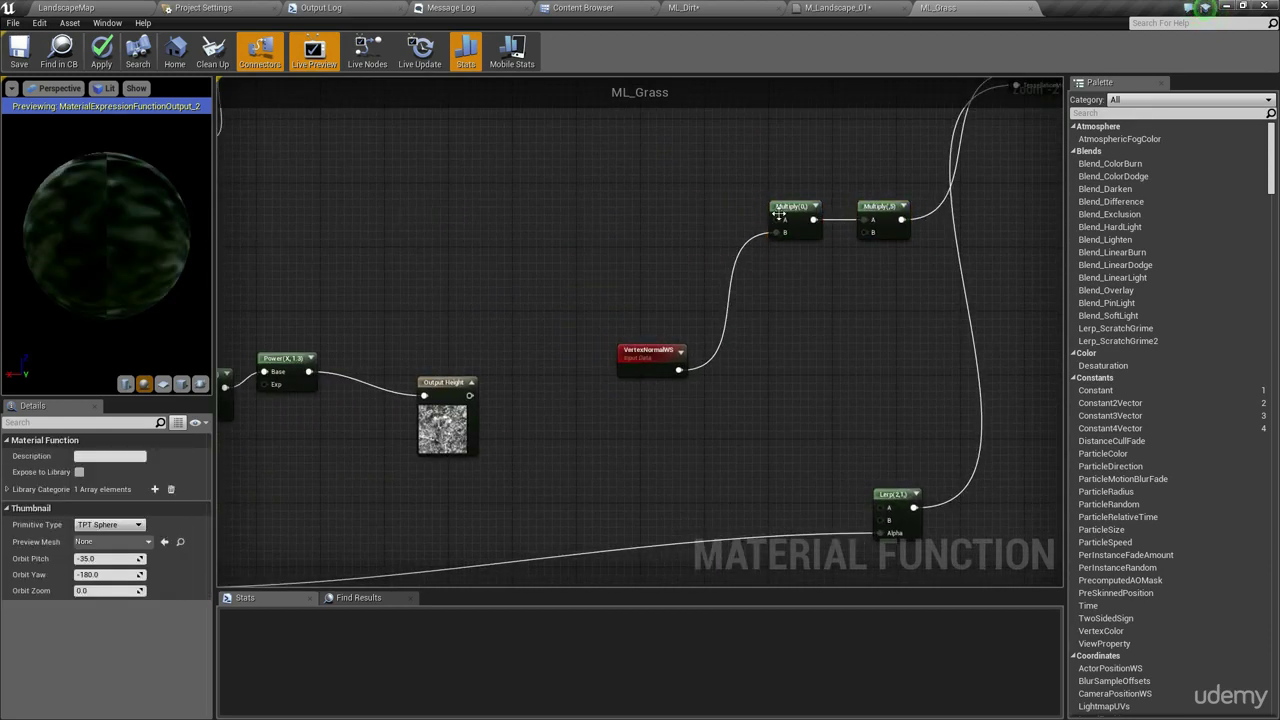
pyautogui.moveTo(468, 399); pyautogui.dragTo(469, 399)
# Step: Hook up the Base input of the pasted Power node and apply the changes to ML_Grass
pyautogui.moveTo(566, 440); pyautogui.dragTo(620, 438, button='right')
pyautogui.scroll(-2, 630, 279)
pyautogui.moveTo(736, 327); pyautogui.dragTo(585, 426, button='right')
pyautogui.moveTo(690, 352); pyautogui.dragTo(418, 439, button='right')
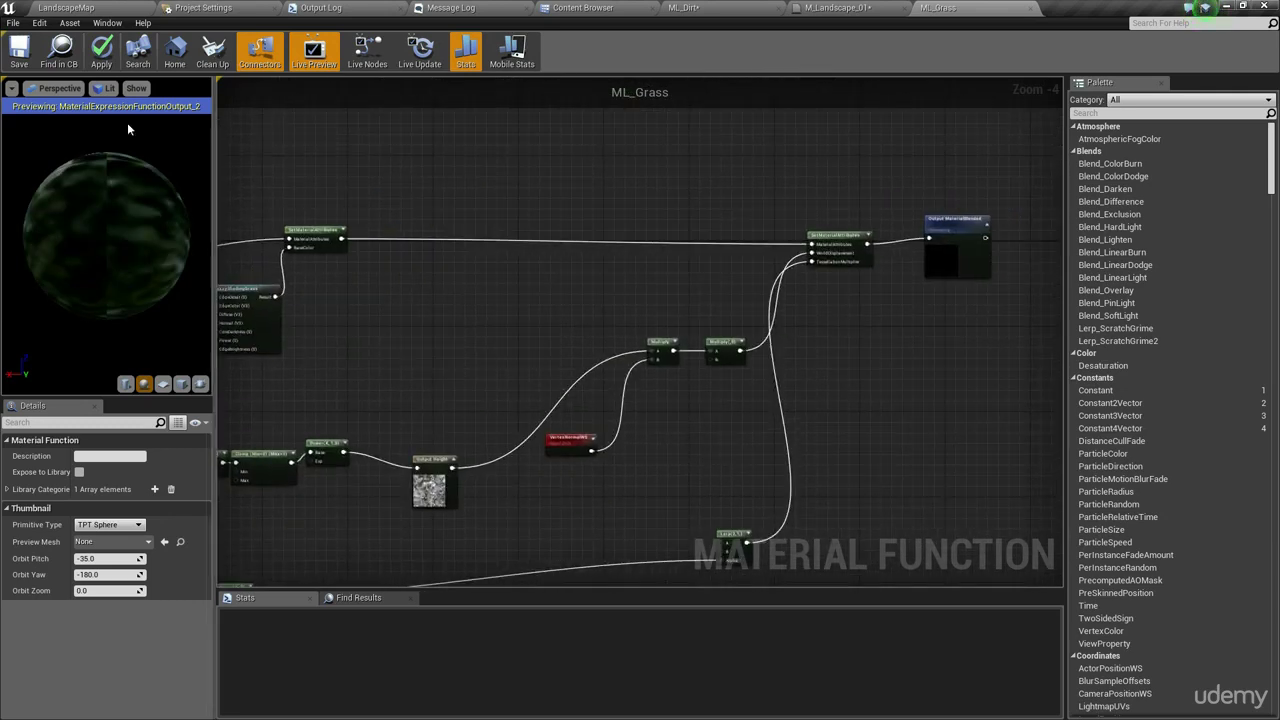
# Step: Examine the recompiled grass surface in LandscapeMap from above and close to the ground
pyautogui.click(65, 7)
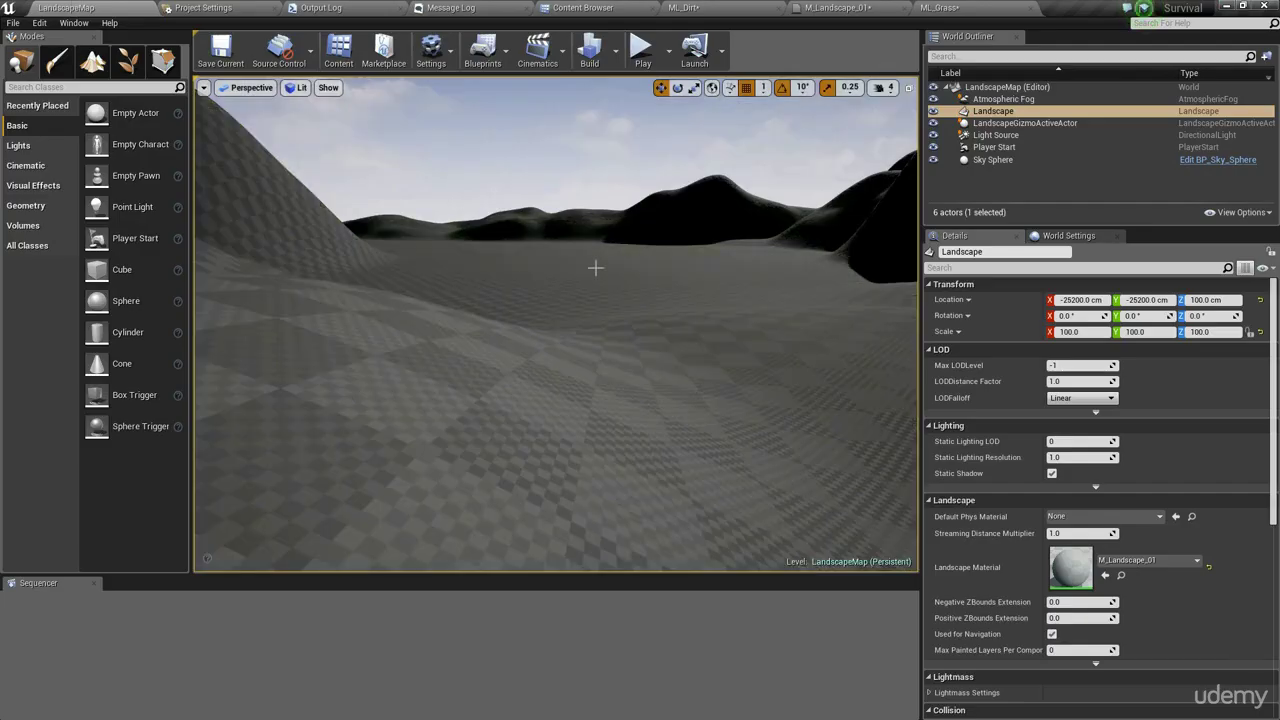
pyautogui.moveTo(556, 324); pyautogui.dragTo(580, 266, button='right')
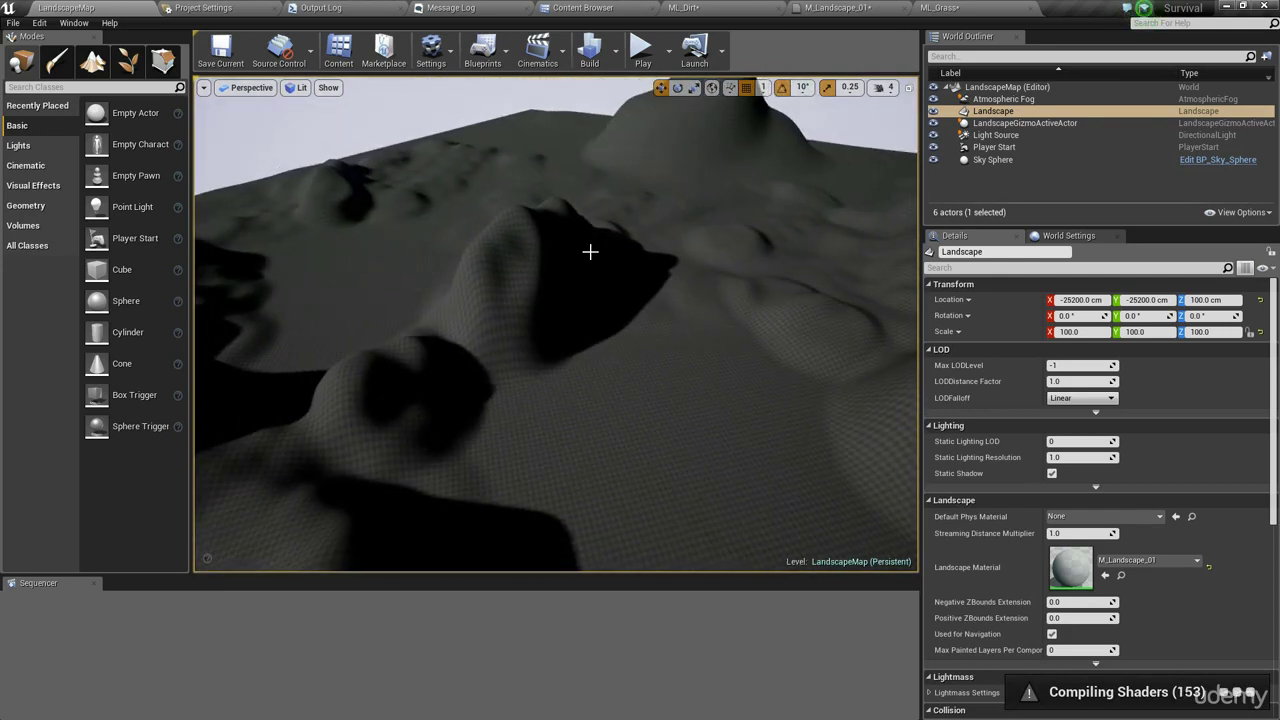
pyautogui.click(92, 62)
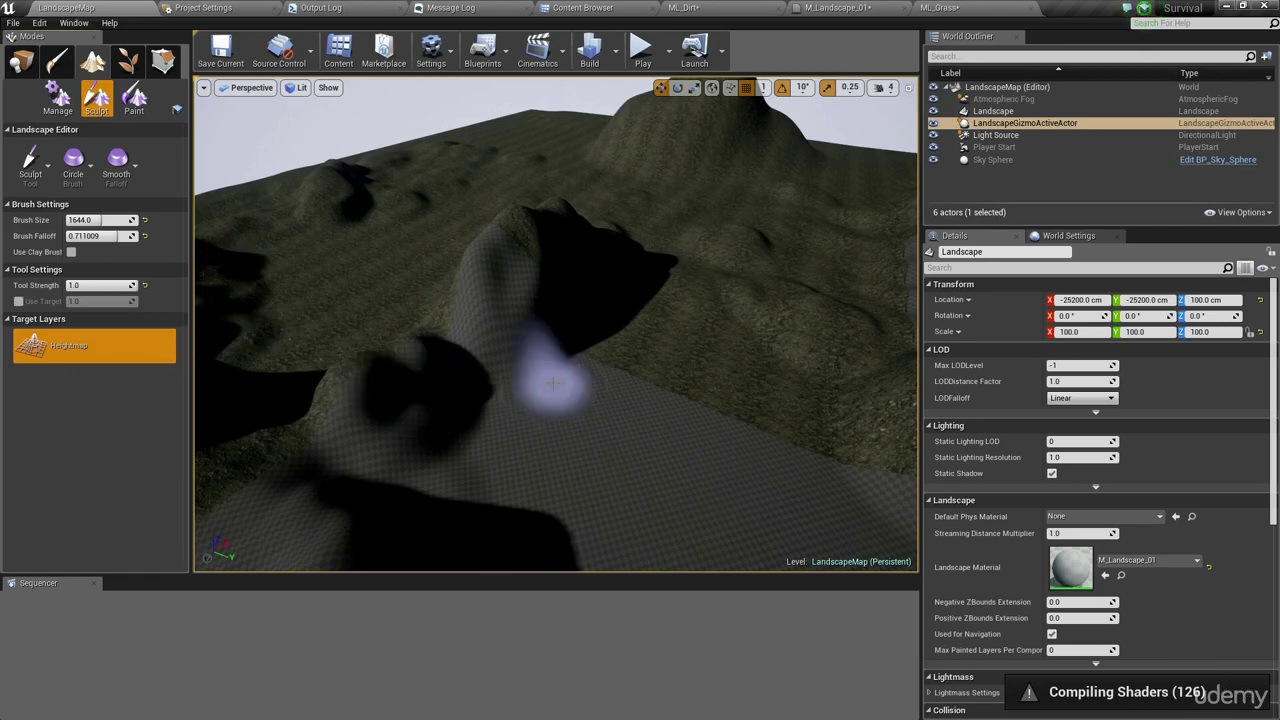
pyautogui.moveTo(553, 383); pyautogui.dragTo(577, 362, button='right')
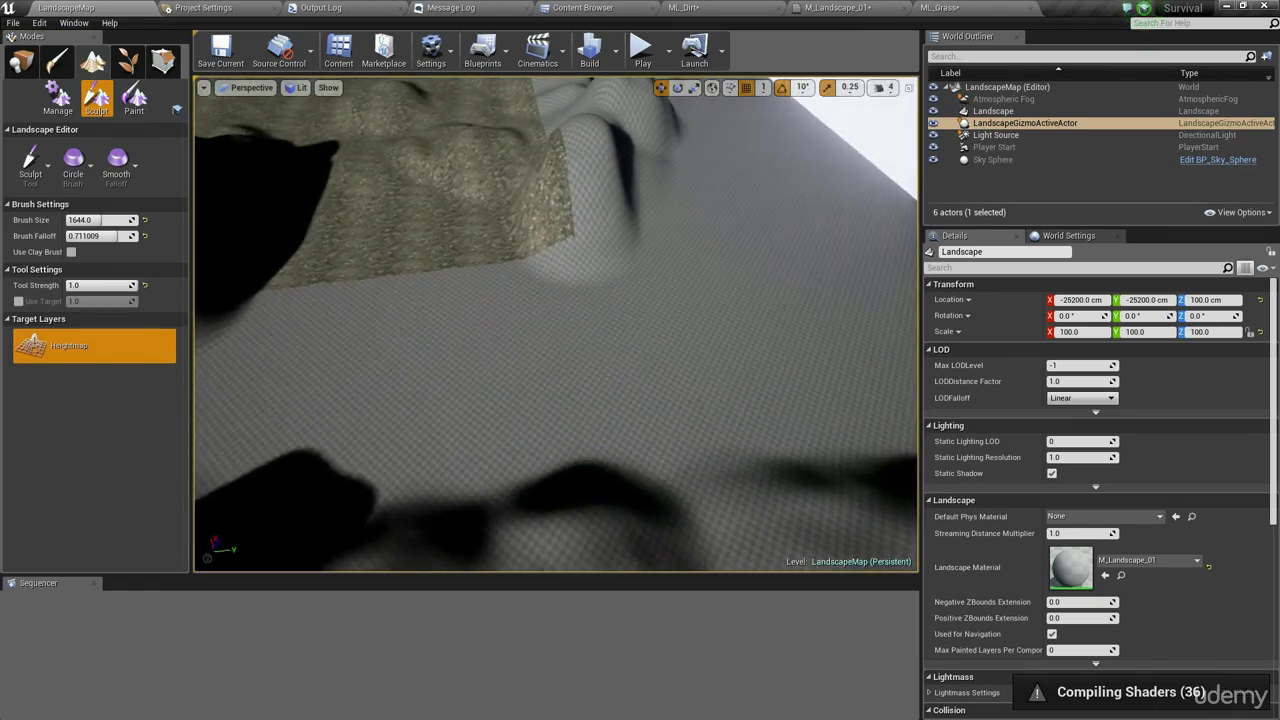
pyautogui.click(22, 62)
pyautogui.moveTo(520, 330); pyautogui.dragTo(476, 395, button='right')
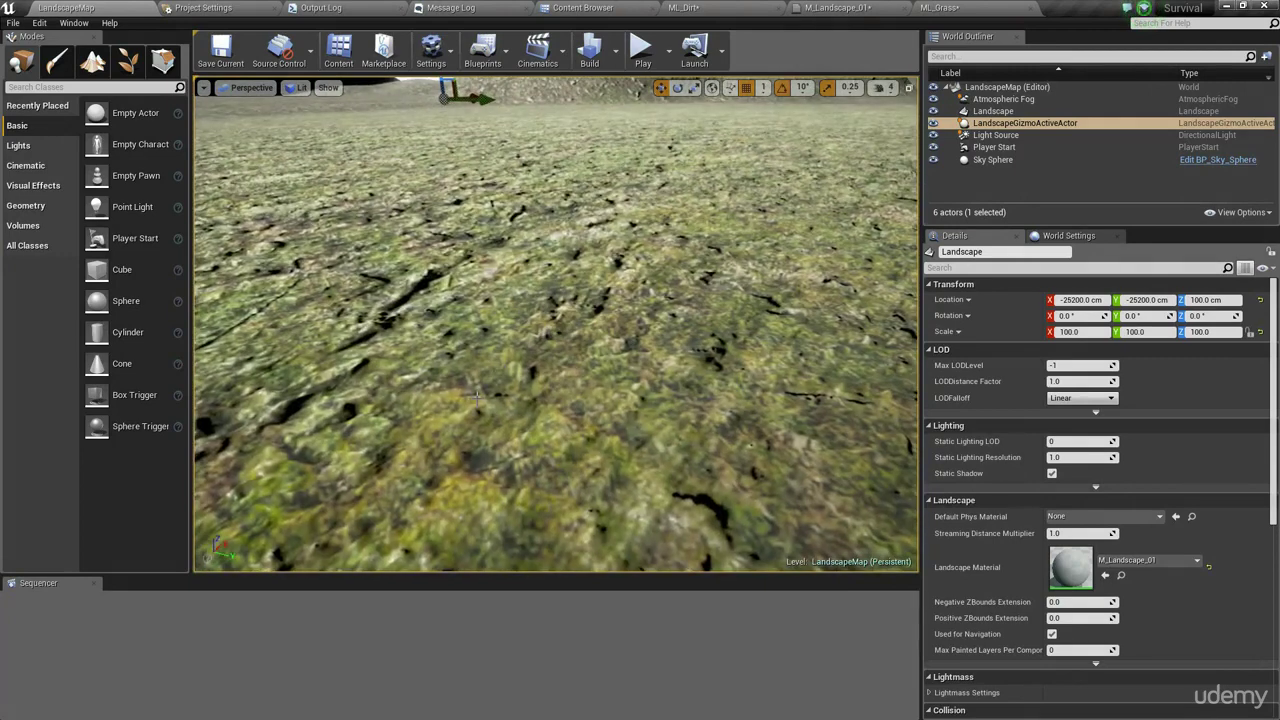
# Step: Preview the Output Height node in ML_Grass and inspect the height nodes leading into it
pyautogui.click(940, 7)
pyautogui.moveTo(594, 354)
pyautogui.mouseDown(button='right')
pyautogui.moveTo(637, 283)
pyautogui.moveTo(610, 340)
pyautogui.moveTo(583, 354)
pyautogui.moveTo(595, 340)
pyautogui.mouseUp(button='right')
pyautogui.rightClick(441, 366)
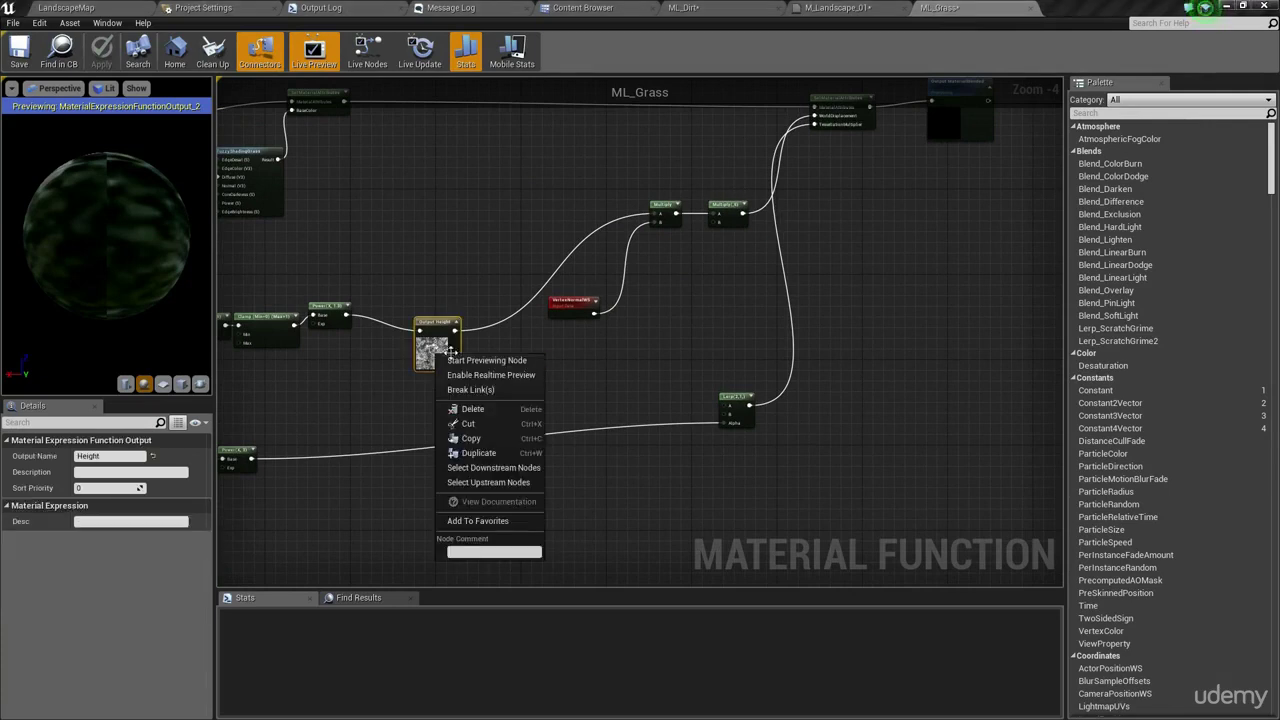
pyautogui.click(470, 357)
pyautogui.moveTo(432, 362); pyautogui.dragTo(538, 405, button='right')
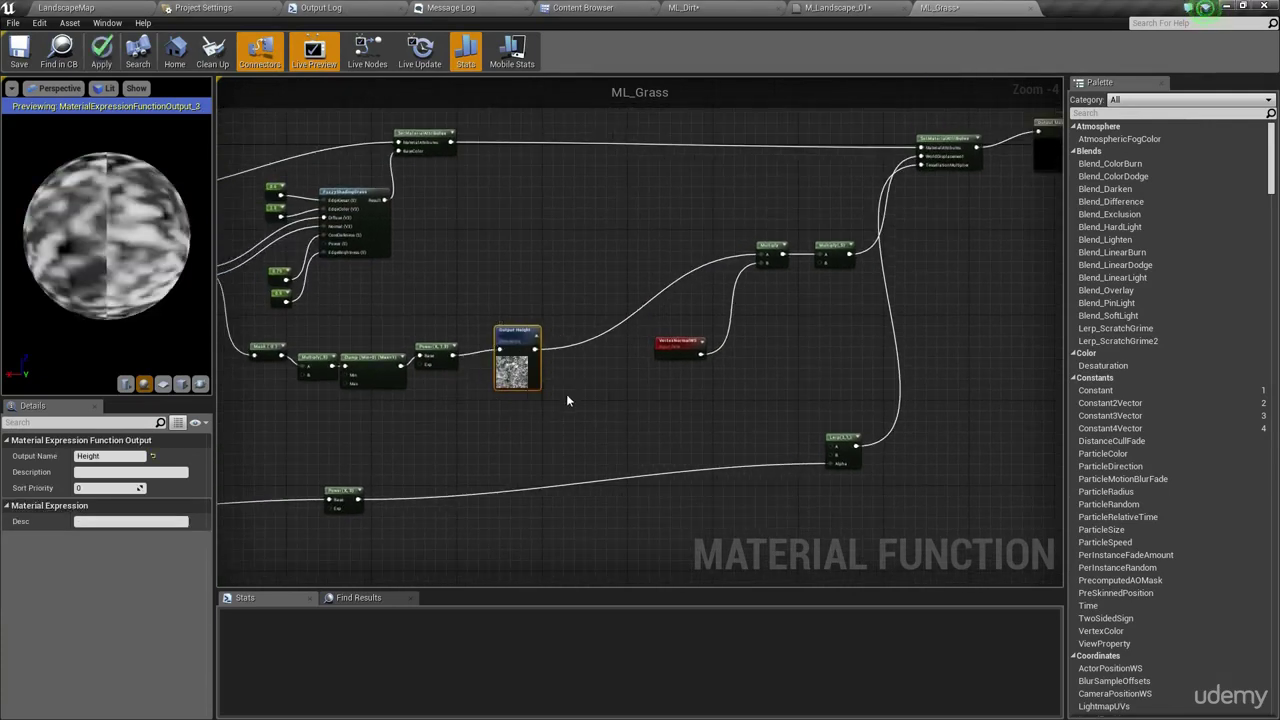
pyautogui.moveTo(566, 400); pyautogui.dragTo(660, 340, button='right')
pyautogui.click(500, 366)
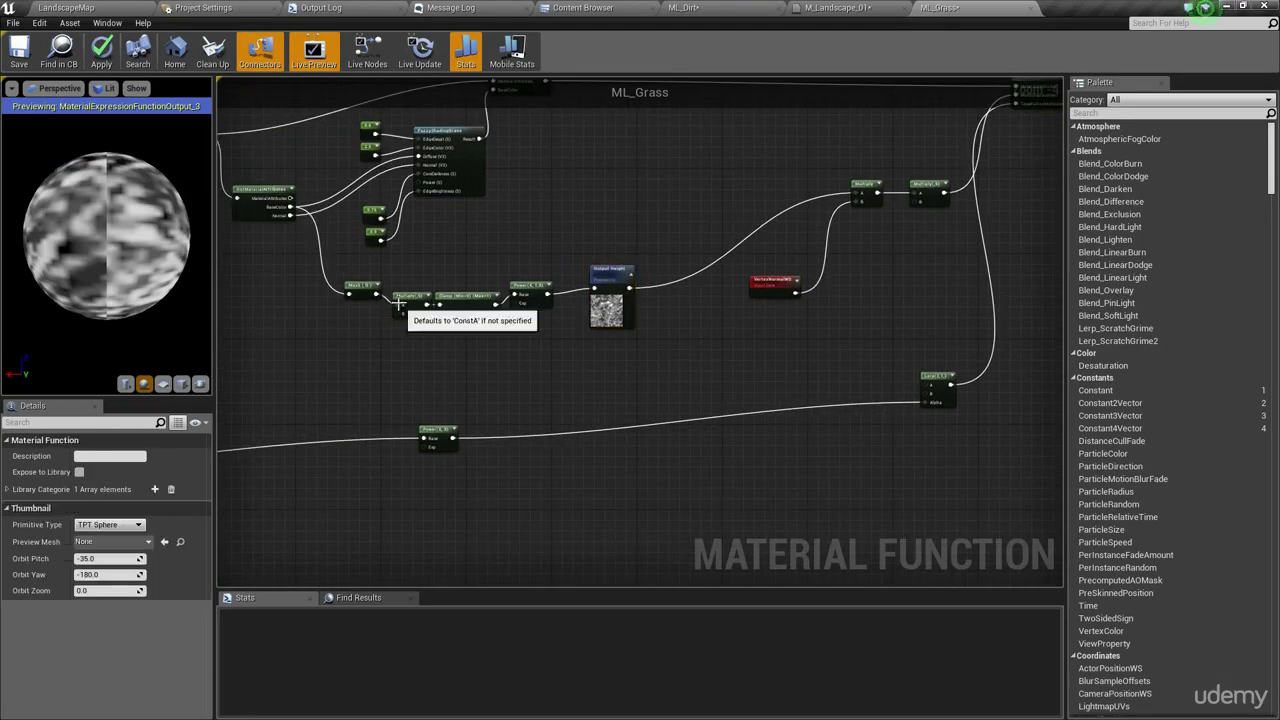
# Step: Shift the displacement Multiply nodes, VertexNormalWS, final SetMaterialAttributes and Output MaterialBlended away from Output Height to free up space
pyautogui.moveTo(543, 252); pyautogui.dragTo(376, 296, button='right')
pyautogui.moveTo(791, 295); pyautogui.dragTo(654, 321, button='right')
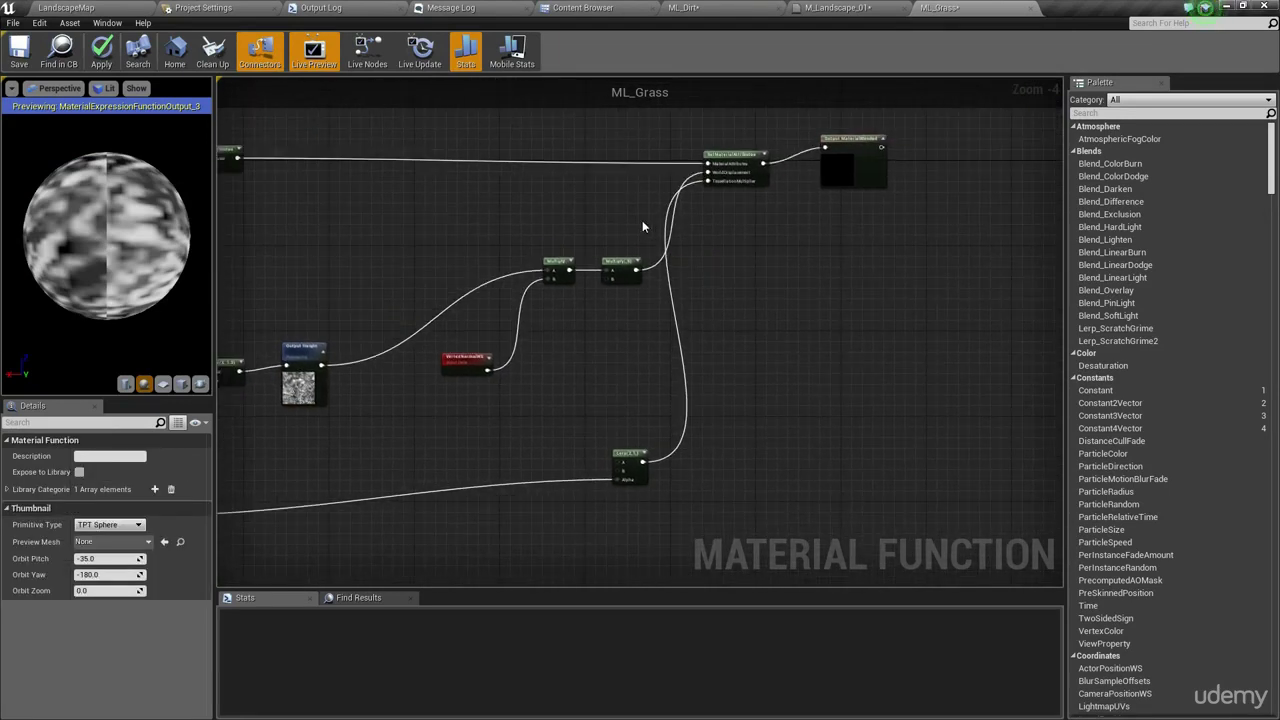
pyautogui.moveTo(644, 224); pyautogui.dragTo(531, 372)
pyautogui.click(891, 293)
pyautogui.moveTo(900, 122); pyautogui.dragTo(716, 231)
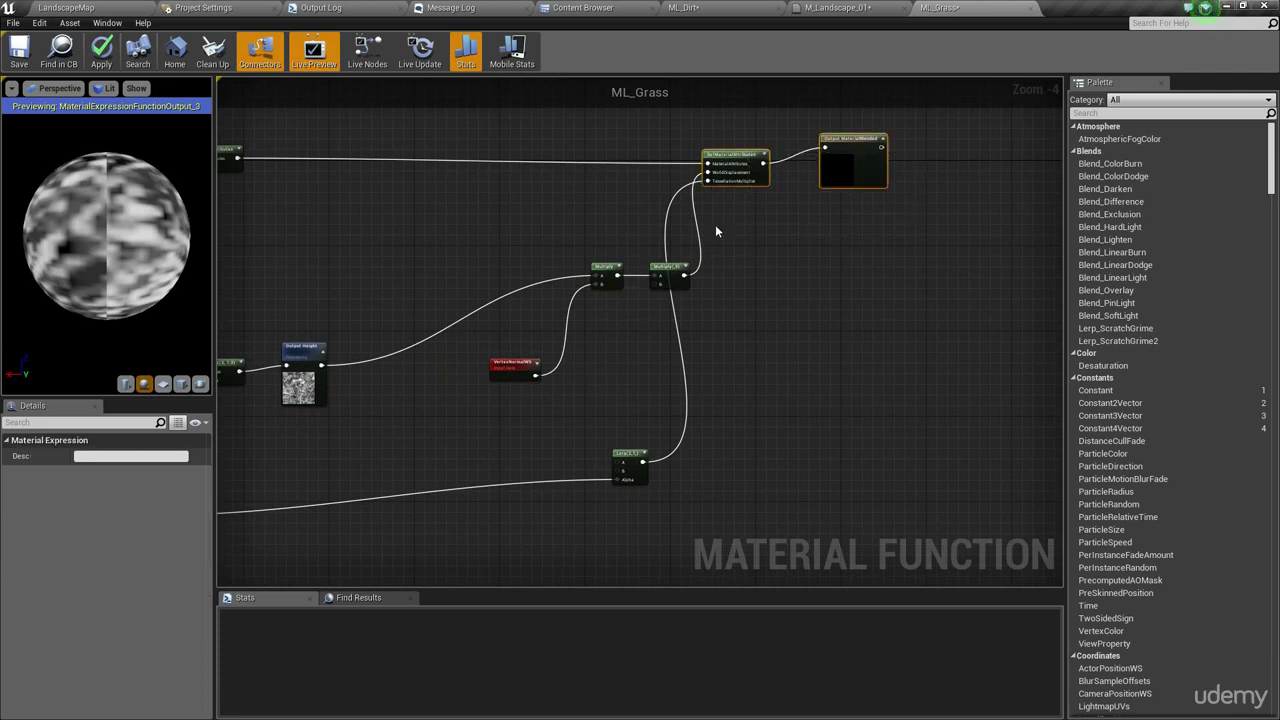
pyautogui.moveTo(764, 172); pyautogui.dragTo(919, 171)
pyautogui.click(473, 300)
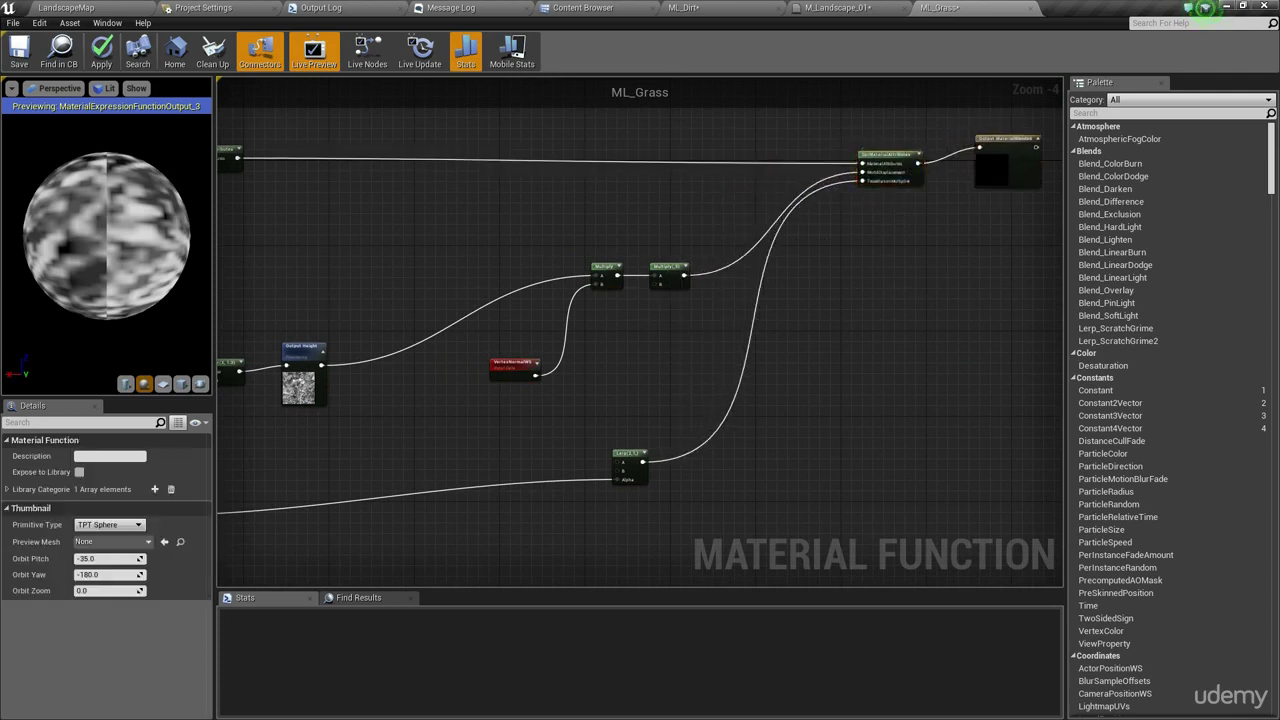
# Step: Add a Multiply node with Const B 3 and feed it from Output Height
pyautogui.moveTo(343, 318); pyautogui.dragTo(512, 246, button='right')
pyautogui.press('m')
pyautogui.click(529, 263)
pyautogui.moveTo(538, 277); pyautogui.dragTo(479, 302)
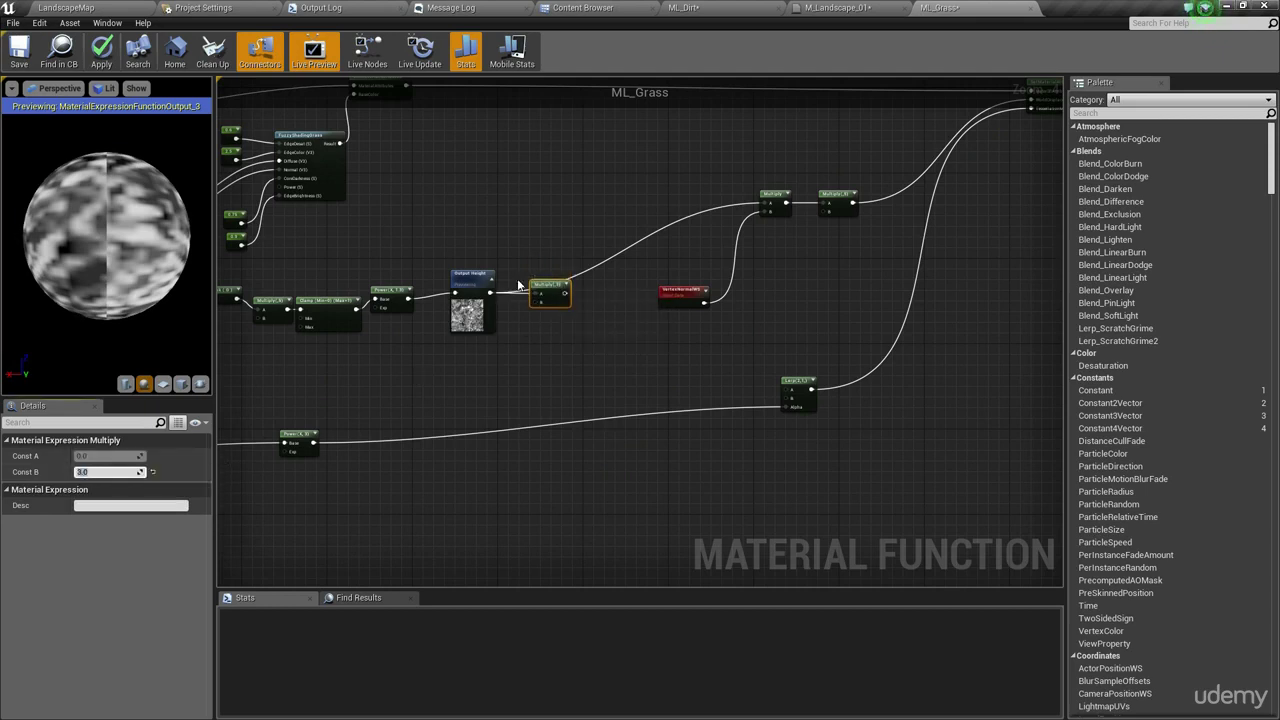
# Step: Add a Clamp node with Min 0 and Max 1 fed by the new Multiply
pyautogui.scroll(3, 519, 285)
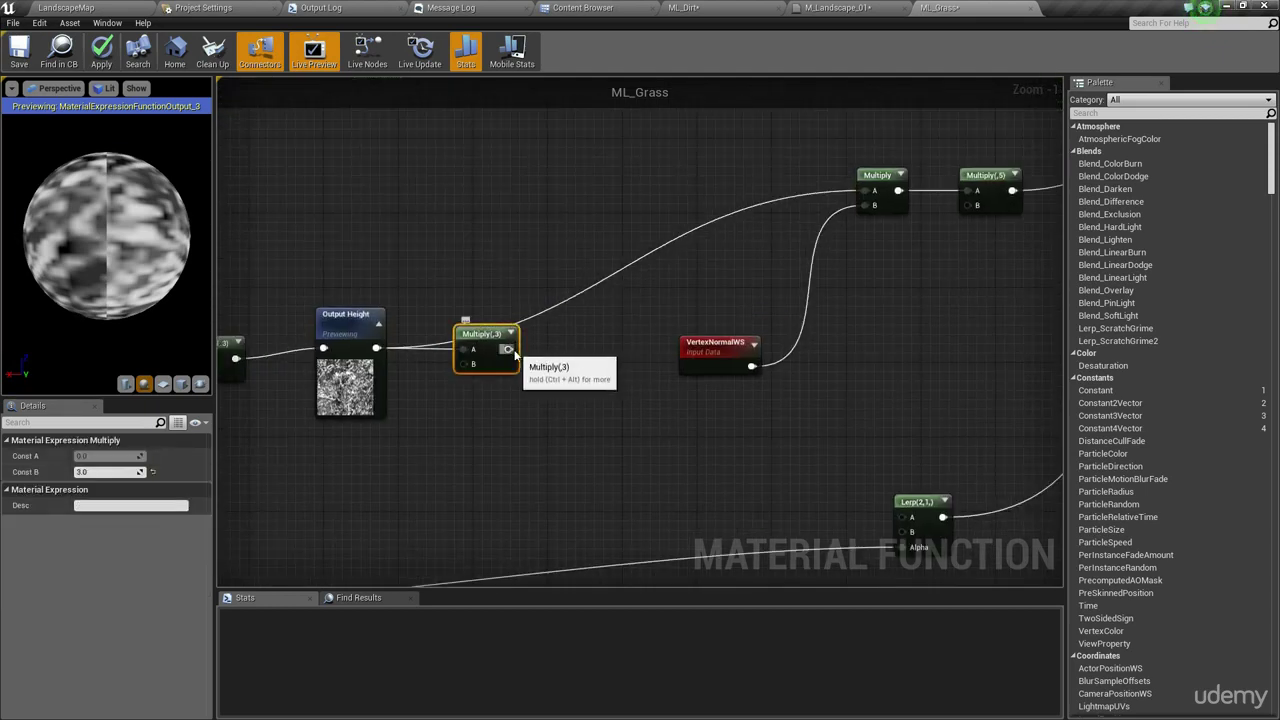
pyautogui.moveTo(514, 352); pyautogui.dragTo(546, 338)
pyautogui.write('clamp')
pyautogui.press('Return')
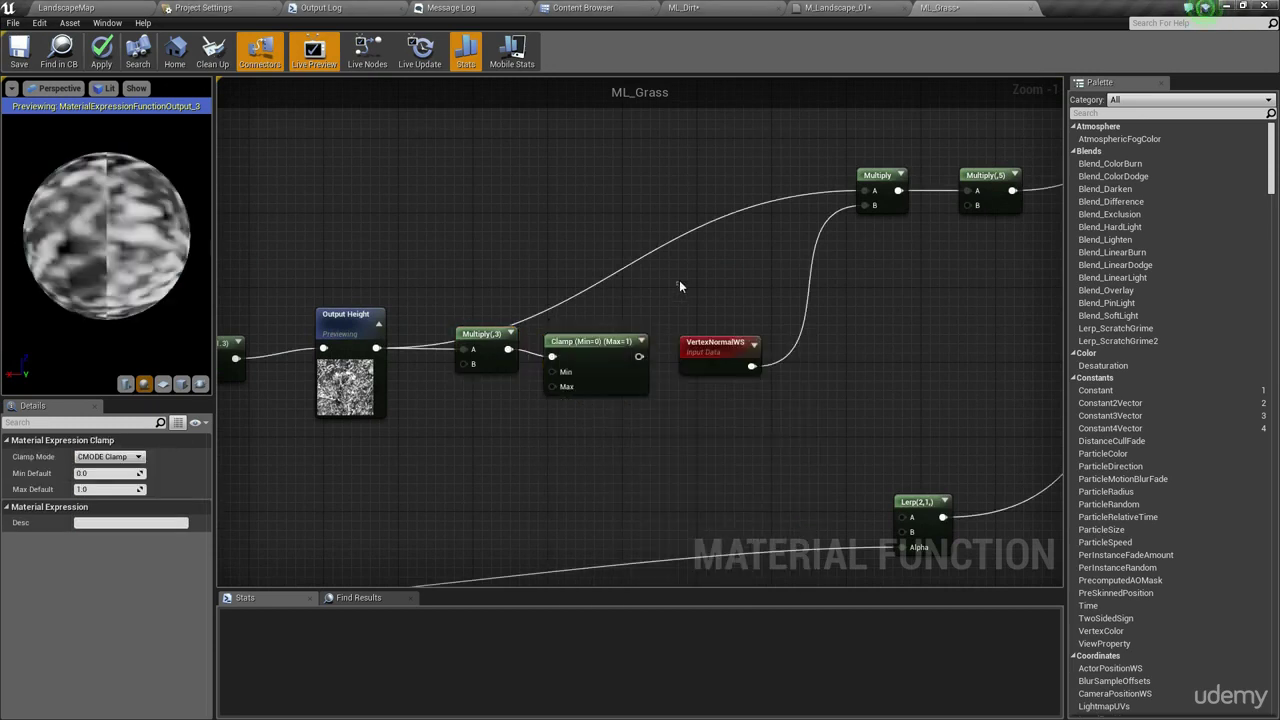
pyautogui.click(679, 283)
# Step: Route the Clamp into input A of the VertexNormalWS Multiply, spacing the nodes apart, and apply the changes to ML_Grass
pyautogui.moveTo(680, 282); pyautogui.dragTo(687, 270, button='right')
pyautogui.moveTo(880, 179); pyautogui.dragTo(647, 348)
pyautogui.moveTo(721, 343); pyautogui.dragTo(766, 427)
pyautogui.click(659, 382)
pyautogui.moveTo(652, 376); pyautogui.dragTo(647, 369)
pyautogui.click(334, 195)
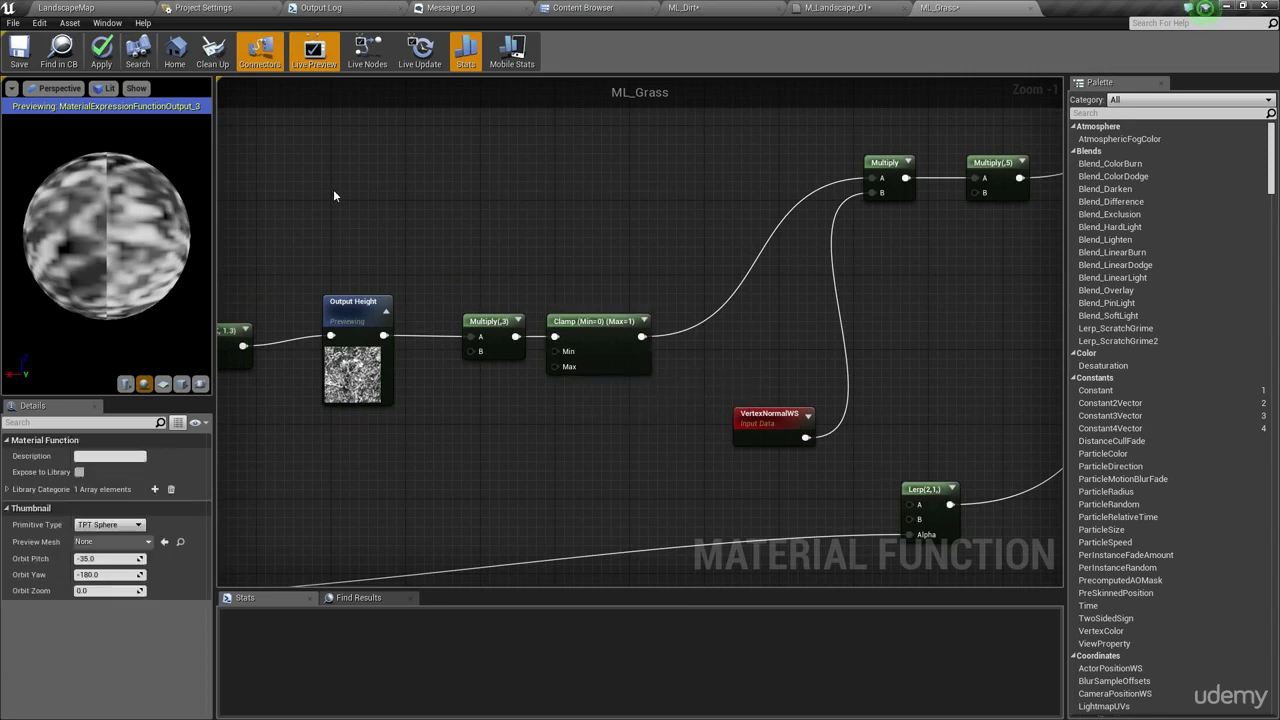
pyautogui.click(106, 57)
# Step: Examine the clamped grass displacement on the landscape in LandscapeMap from several positions
pyautogui.moveTo(830, 168); pyautogui.dragTo(490, 231, button='right')
pyautogui.scroll(-1, 490, 231)
pyautogui.moveTo(368, 248); pyautogui.dragTo(524, 260, button='right')
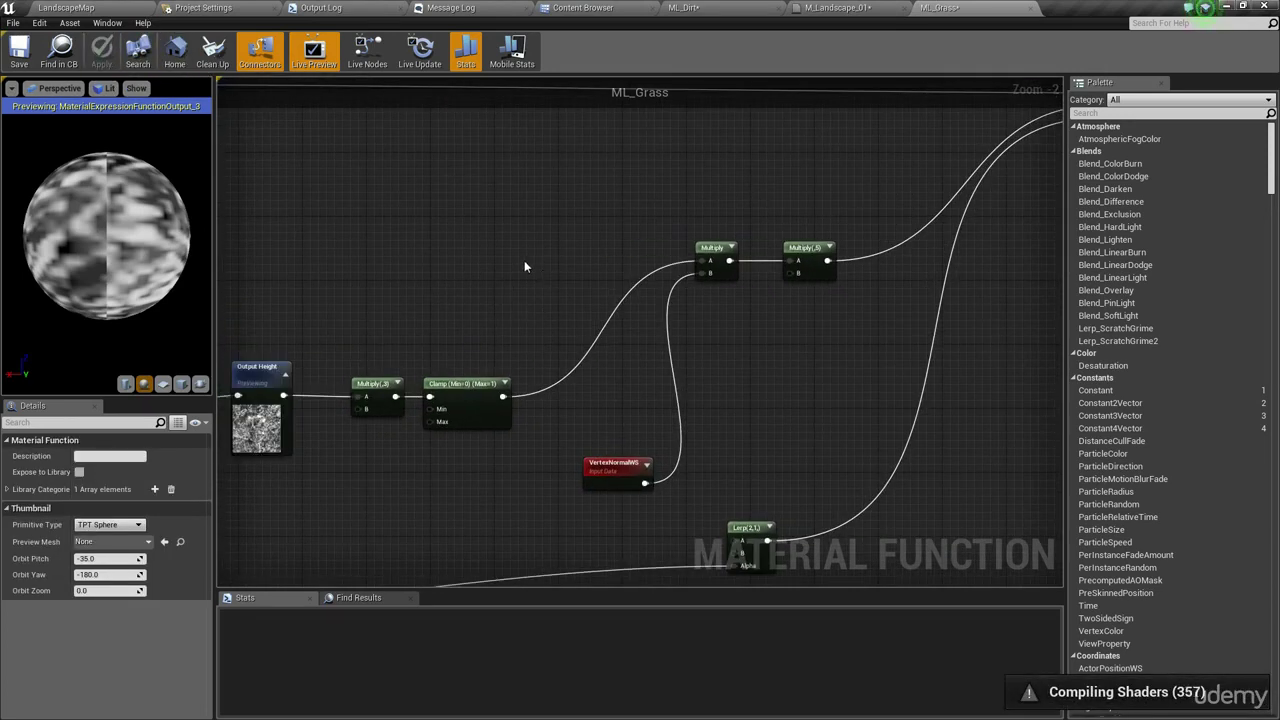
pyautogui.click(138, 7)
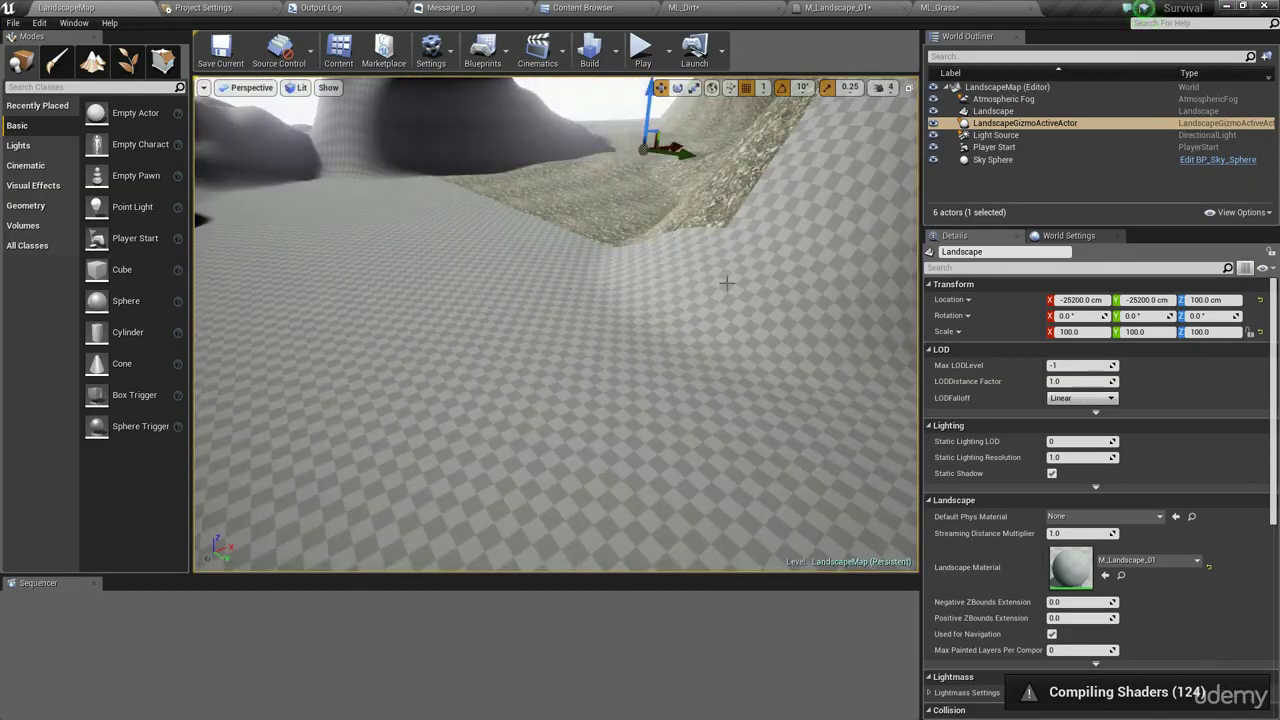
pyautogui.press('w')
pyautogui.moveTo(727, 283); pyautogui.dragTo(580, 242, button='right')
pyautogui.press('w')
pyautogui.press('s')
pyautogui.press('w')
pyautogui.press('w')
# Step: Preview the displacement Clamp node in ML_Grass and move it farther from the Multiply that feeds it
pyautogui.click(940, 7)
pyautogui.moveTo(497, 381); pyautogui.dragTo(520, 332, button='right')
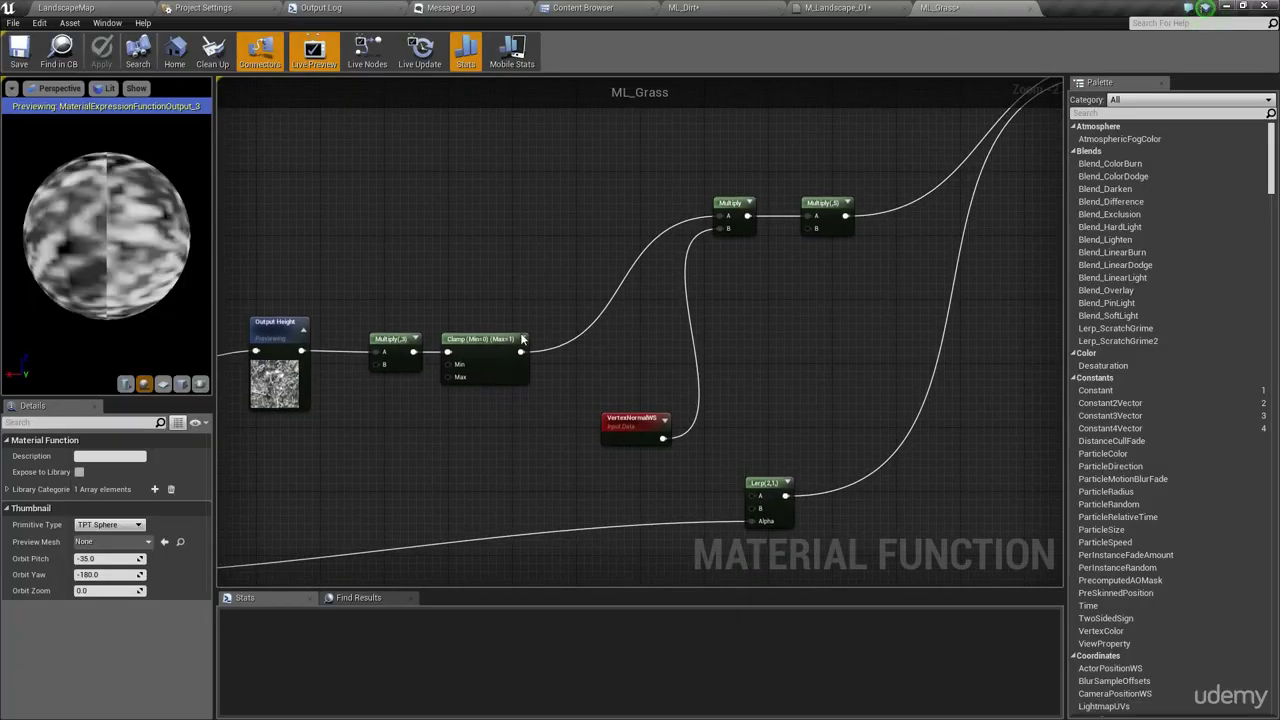
pyautogui.rightClick(524, 371)
pyautogui.click(565, 377)
pyautogui.moveTo(517, 388); pyautogui.dragTo(614, 374)
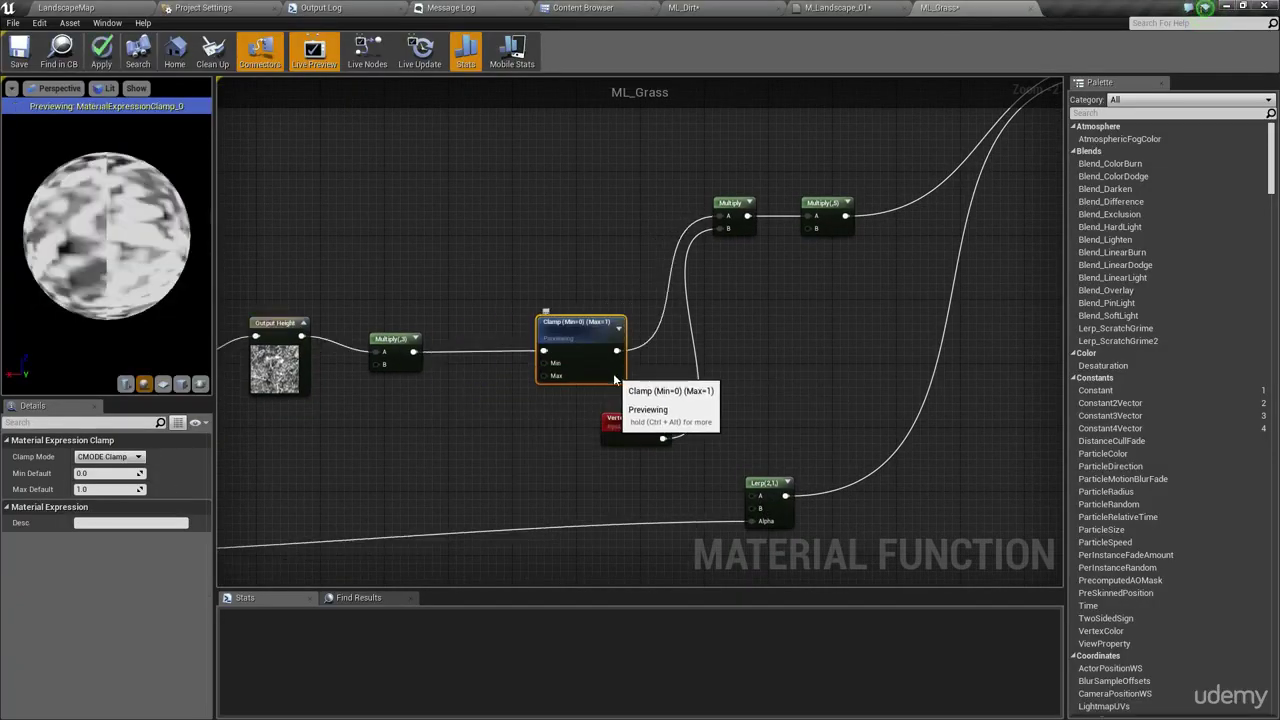
pyautogui.click(360, 384)
pyautogui.moveTo(346, 383); pyautogui.dragTo(404, 355, button='right')
# Step: Set Const B of the Multiply after Output Height to 5
pyautogui.click(452, 322)
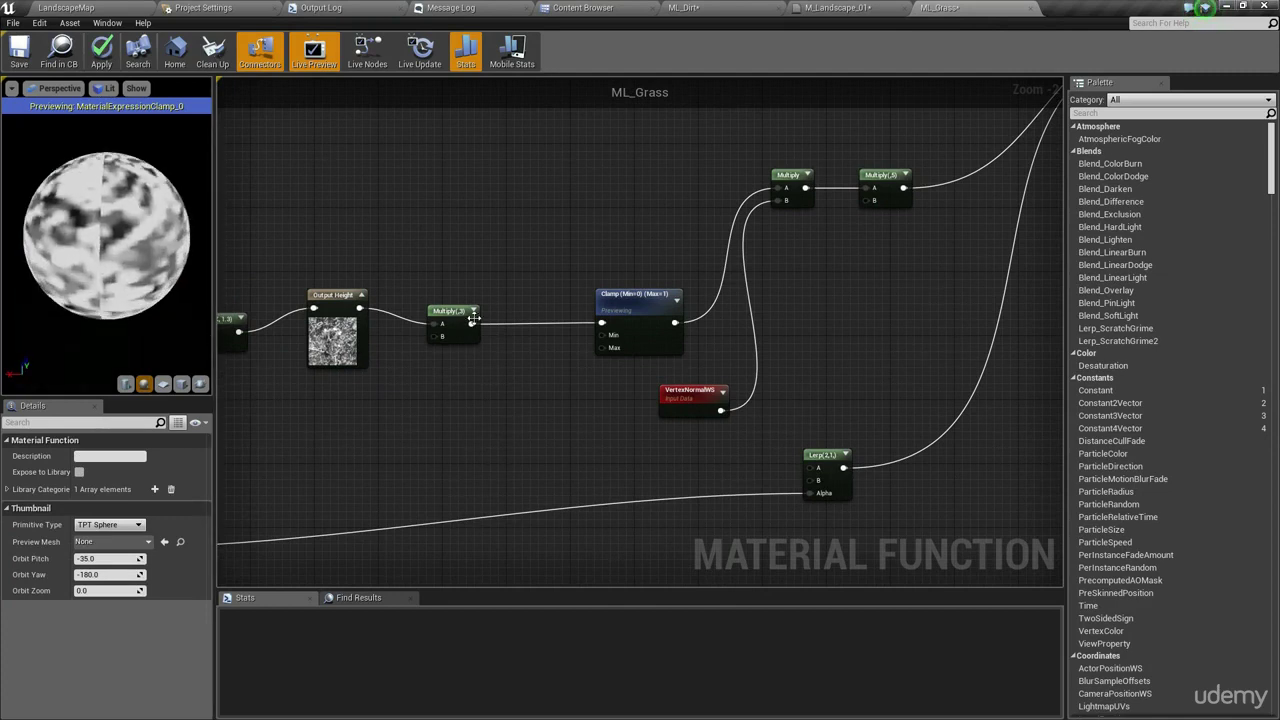
pyautogui.press('Return')
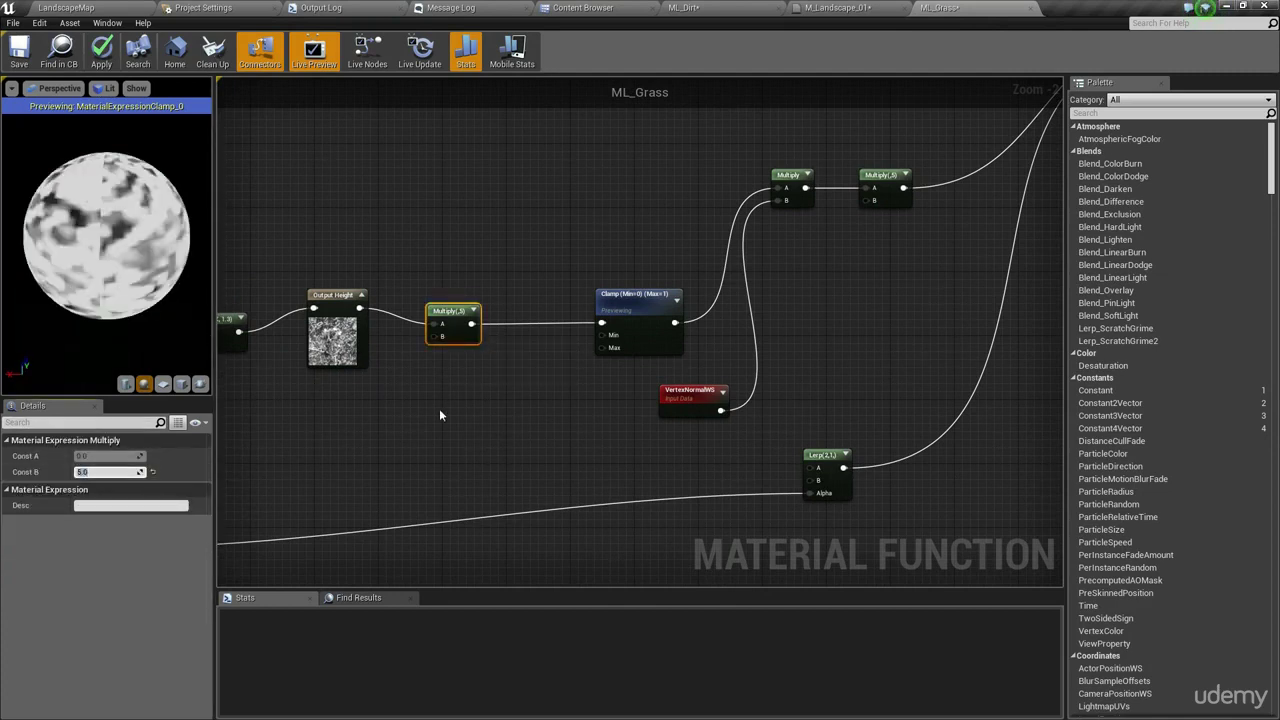
pyautogui.click(440, 405)
# Step: Insert a Power node with exponent 2 between the height Multiply and the previewed Clamp
pyautogui.moveTo(471, 323); pyautogui.dragTo(556, 345)
pyautogui.write('power')
pyautogui.press('Return')
pyautogui.click(588, 343)
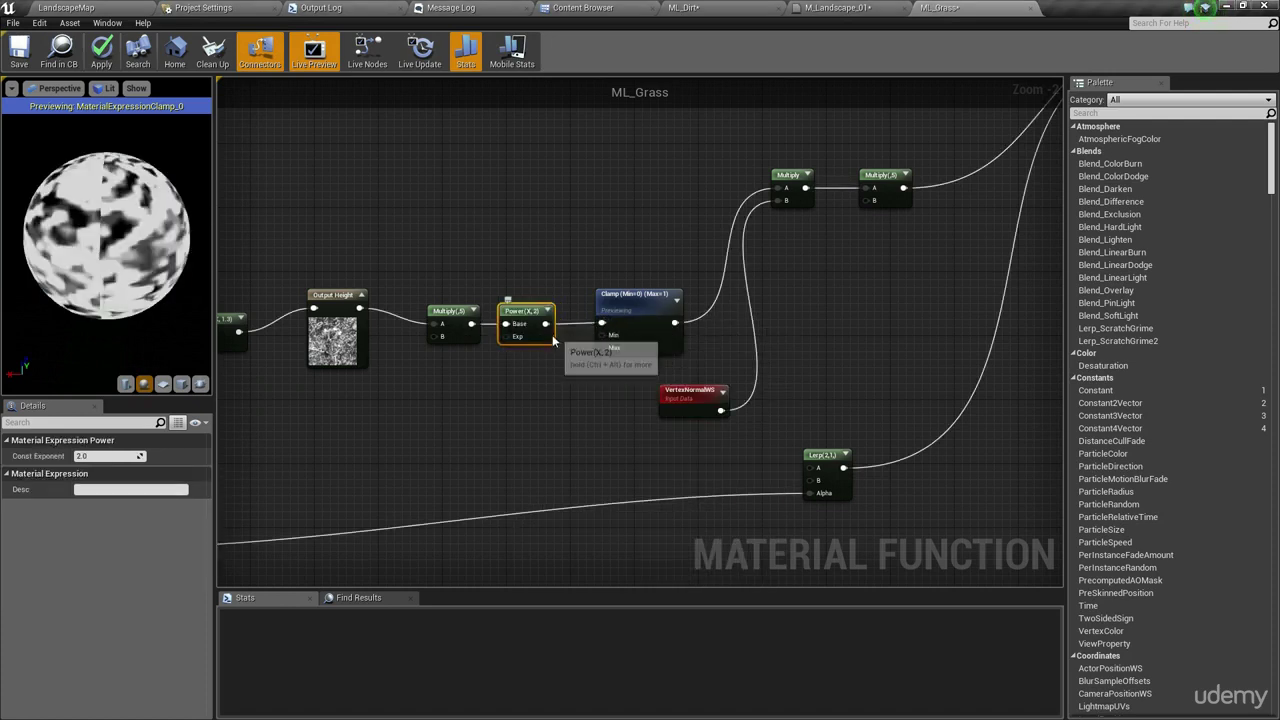
pyautogui.click(548, 355)
# Step: Examine the ML_Grass graph from the CloseUVs texture samples through to the height and displacement nodes
pyautogui.click(457, 336)
pyautogui.moveTo(259, 217); pyautogui.dragTo(650, 266, button='right')
pyautogui.click(431, 272)
pyautogui.scroll(-2, 431, 272)
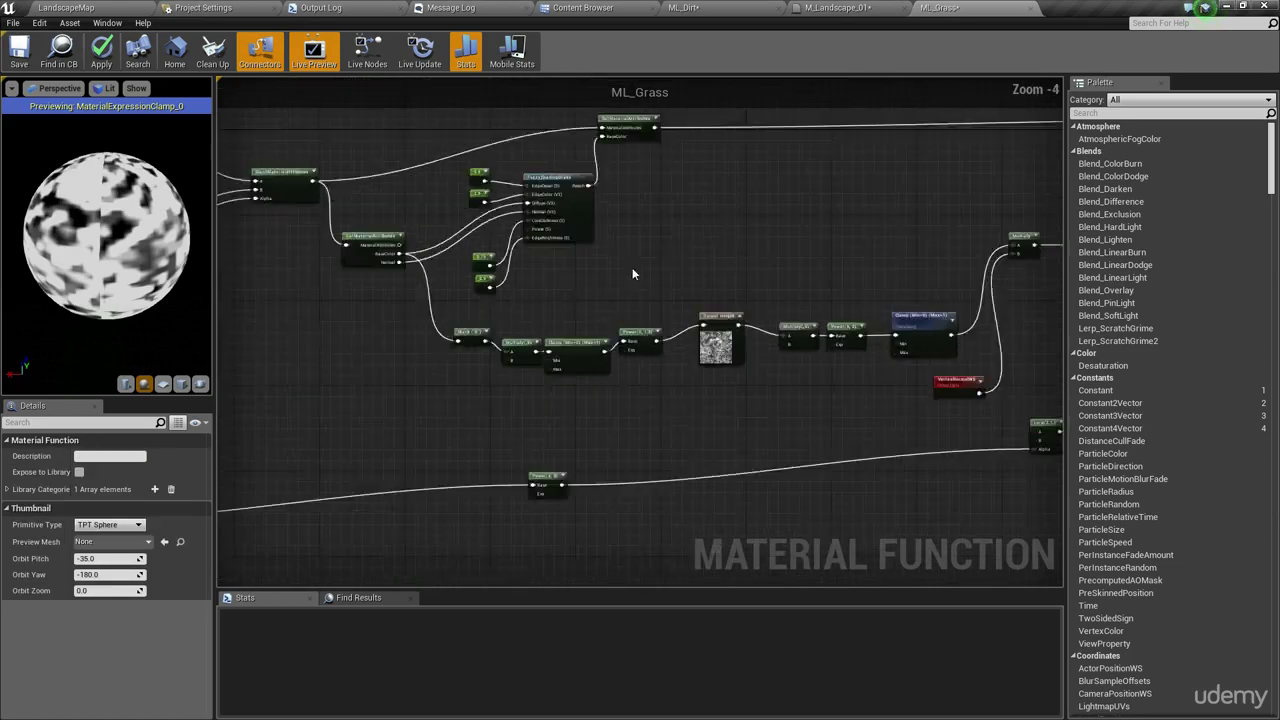
pyautogui.scroll(-1, 548, 278)
pyautogui.moveTo(545, 278); pyautogui.dragTo(983, 428, button='right')
pyautogui.moveTo(290, 263); pyautogui.dragTo(546, 239, button='right')
pyautogui.scroll(4, 546, 239)
pyautogui.scroll(1, 546, 237)
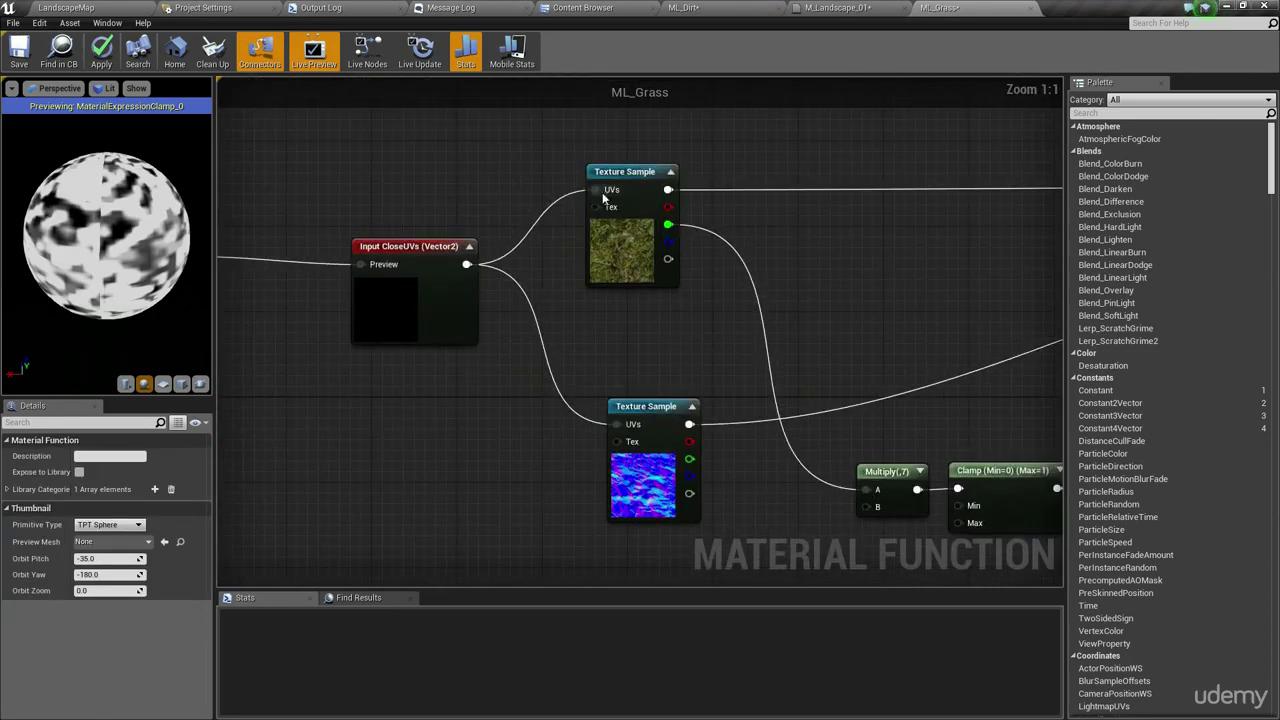
pyautogui.moveTo(986, 354); pyautogui.dragTo(603, 297, button='right')
pyautogui.scroll(-4, 877, 334)
pyautogui.moveTo(888, 328); pyautogui.dragTo(568, 297, button='right')
pyautogui.moveTo(700, 335); pyautogui.dragTo(440, 277, button='right')
pyautogui.scroll(4, 832, 357)
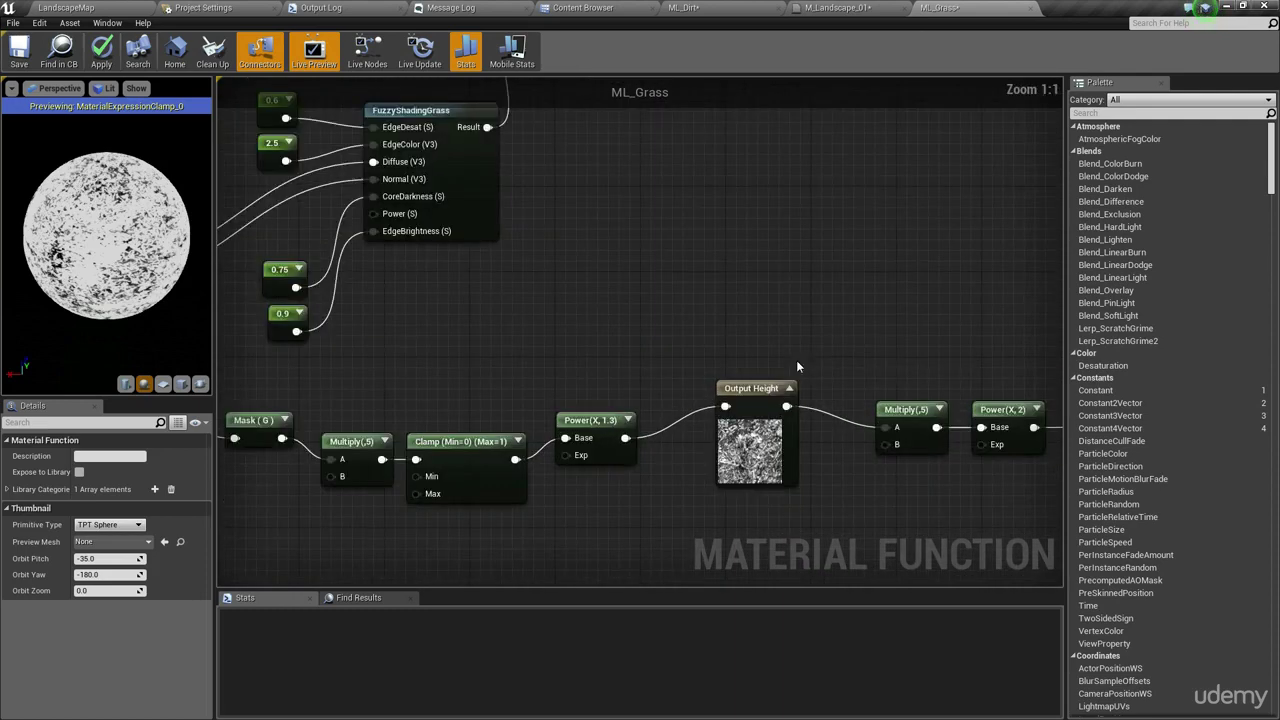
# Step: Inspect the Clamp's height contrast on the preview sphere close up from several angles
pyautogui.moveTo(797, 362); pyautogui.dragTo(712, 271, button='right')
pyautogui.moveTo(150, 236); pyautogui.dragTo(118, 205)
pyautogui.moveTo(118, 205)
pyautogui.mouseDown(button='right')
pyautogui.moveTo(118, 260)
pyautogui.moveTo(118, 215)
pyautogui.mouseUp(button='right')
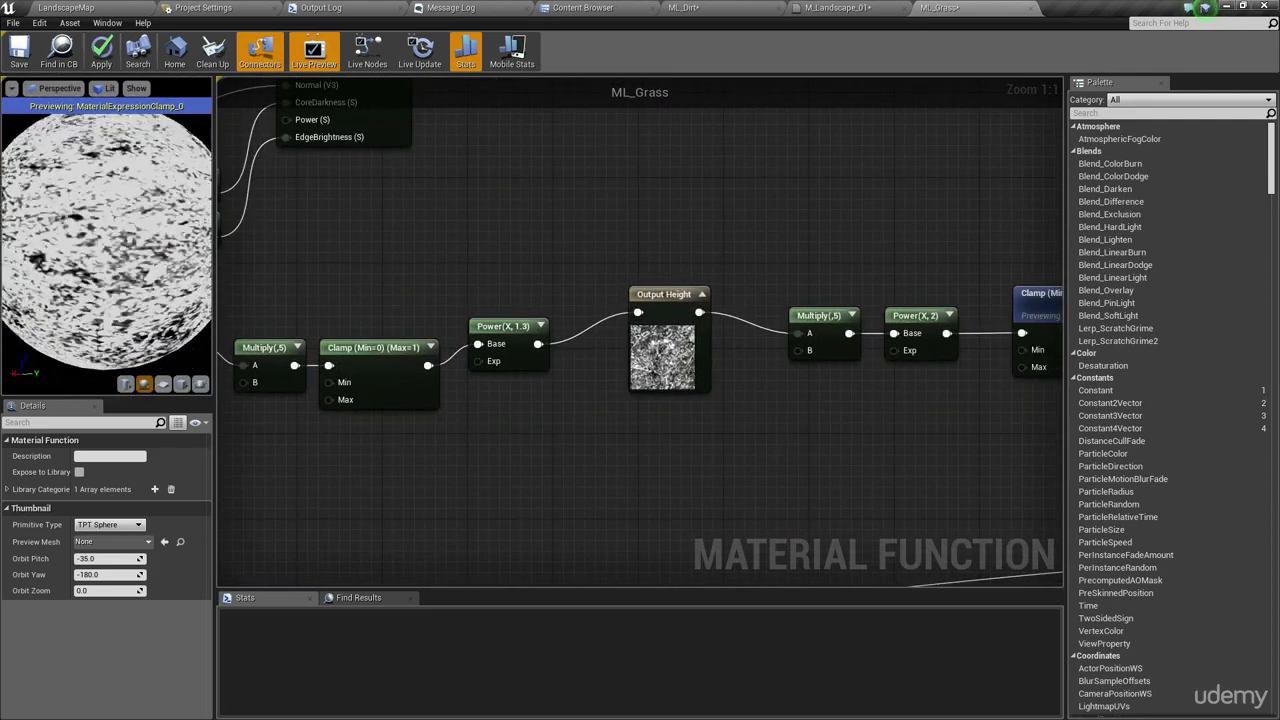
pyautogui.moveTo(118, 215); pyautogui.dragTo(138, 226)
pyautogui.moveTo(138, 226); pyautogui.dragTo(138, 215, button='right')
pyautogui.moveTo(171, 155)
pyautogui.mouseDown(button='right')
pyautogui.moveTo(171, 205)
pyautogui.moveTo(171, 155)
pyautogui.mouseUp(button='right')
# Step: Align Output Height with the displacement chain and set Const B of the Multiply after it to 6
pyautogui.moveTo(668, 383); pyautogui.dragTo(626, 404)
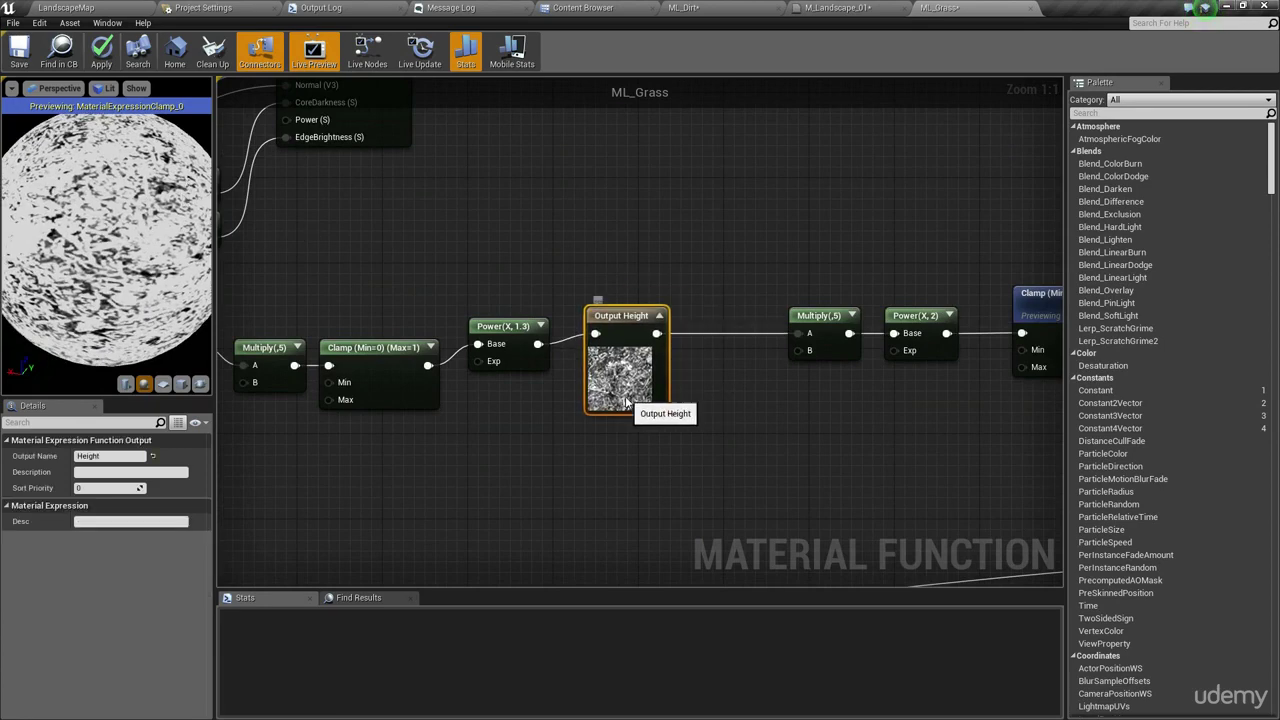
pyautogui.click(762, 401)
pyautogui.moveTo(762, 401); pyautogui.dragTo(613, 428, button='right')
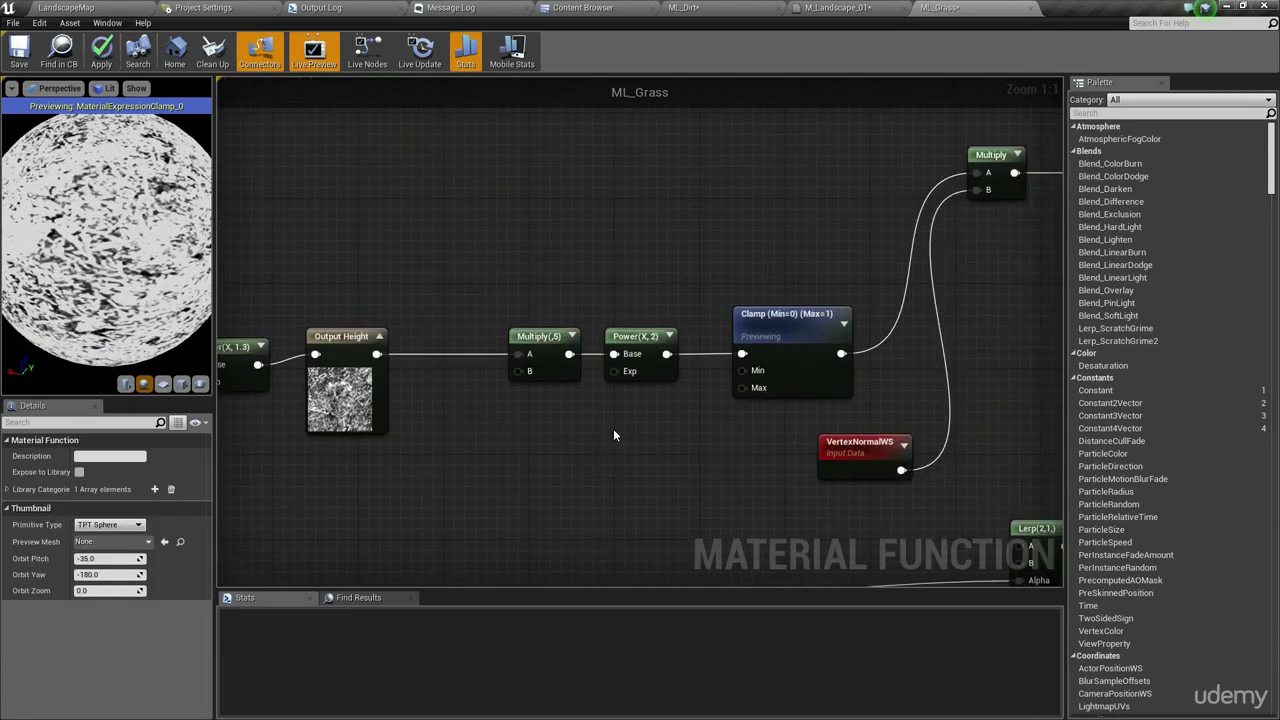
pyautogui.click(660, 370)
pyautogui.click(565, 365)
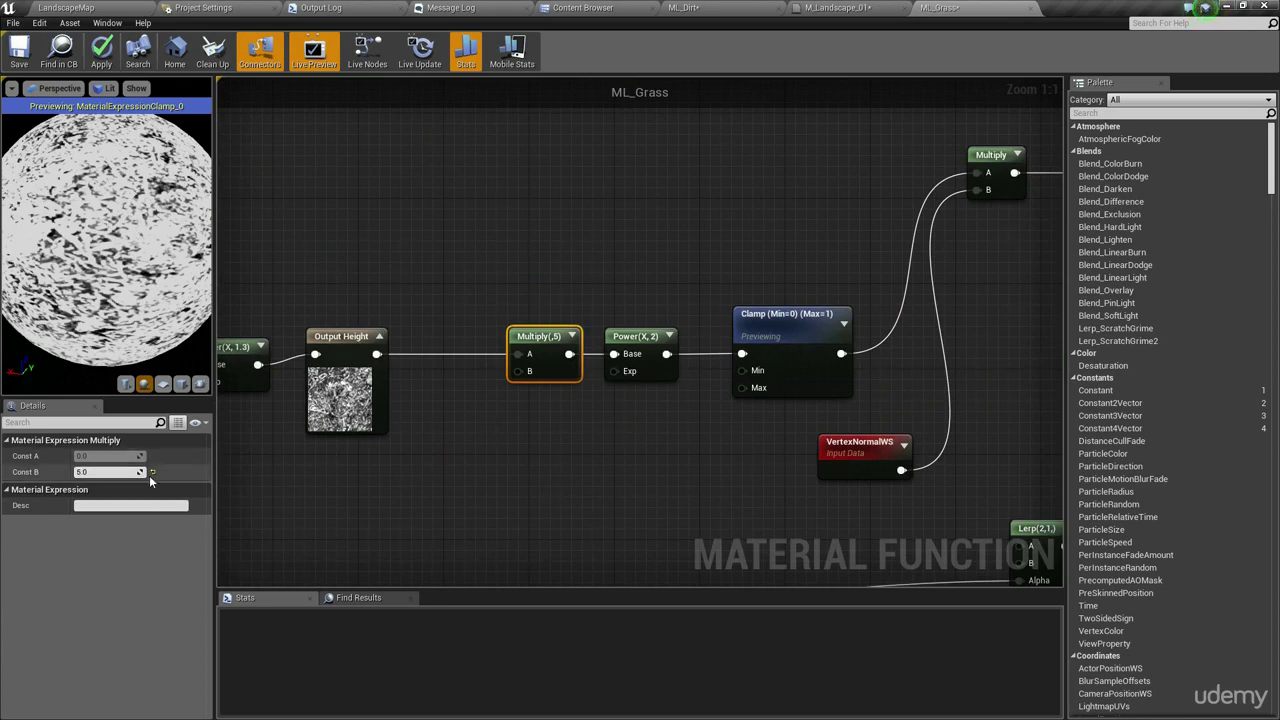
pyautogui.press('Return')
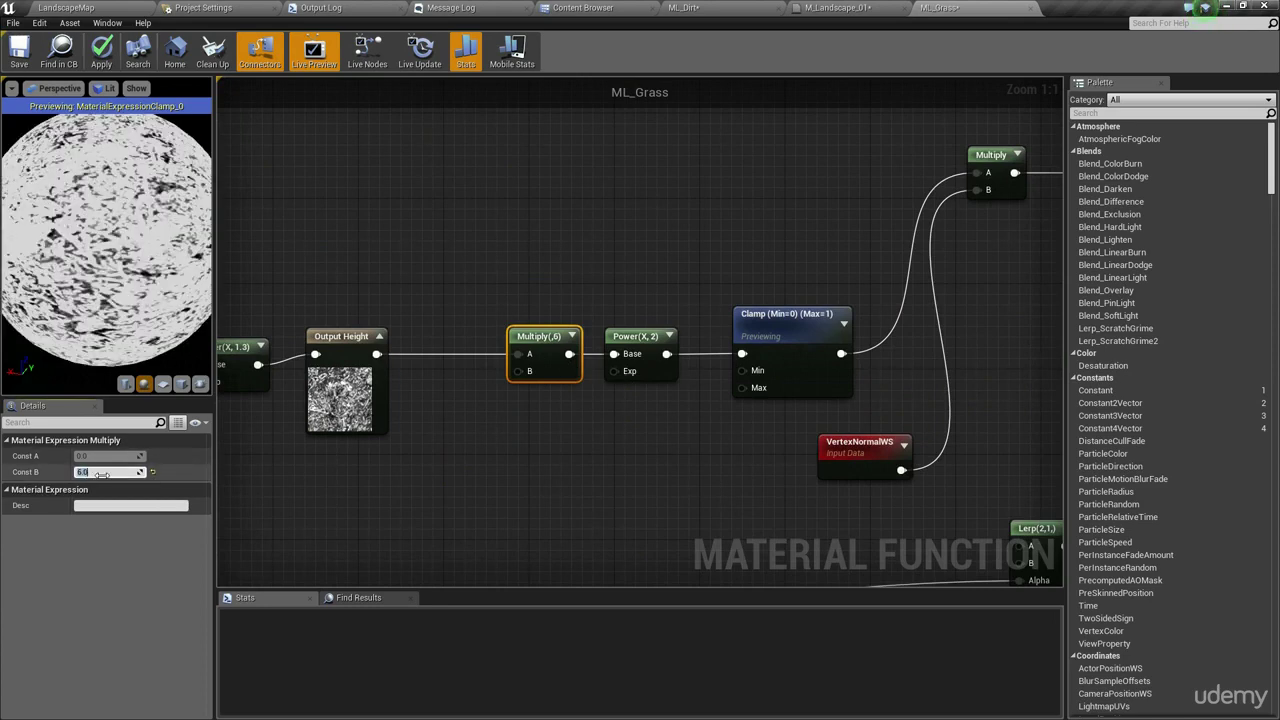
# Step: Set Const B of the Multiply between Output Height and Power to 5, and check the Multiply at the end of the displacement chain
pyautogui.write('5')
pyautogui.press('Return')
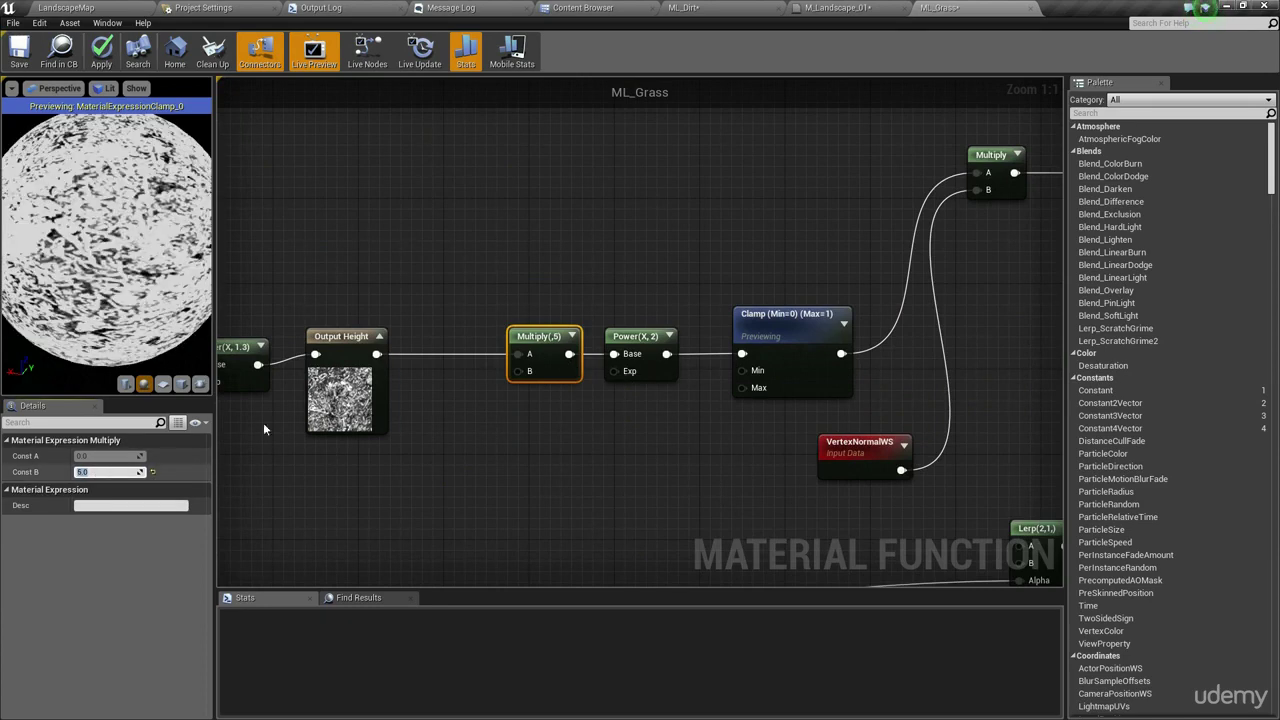
pyautogui.click(263, 428)
pyautogui.scroll(-4, 700, 180)
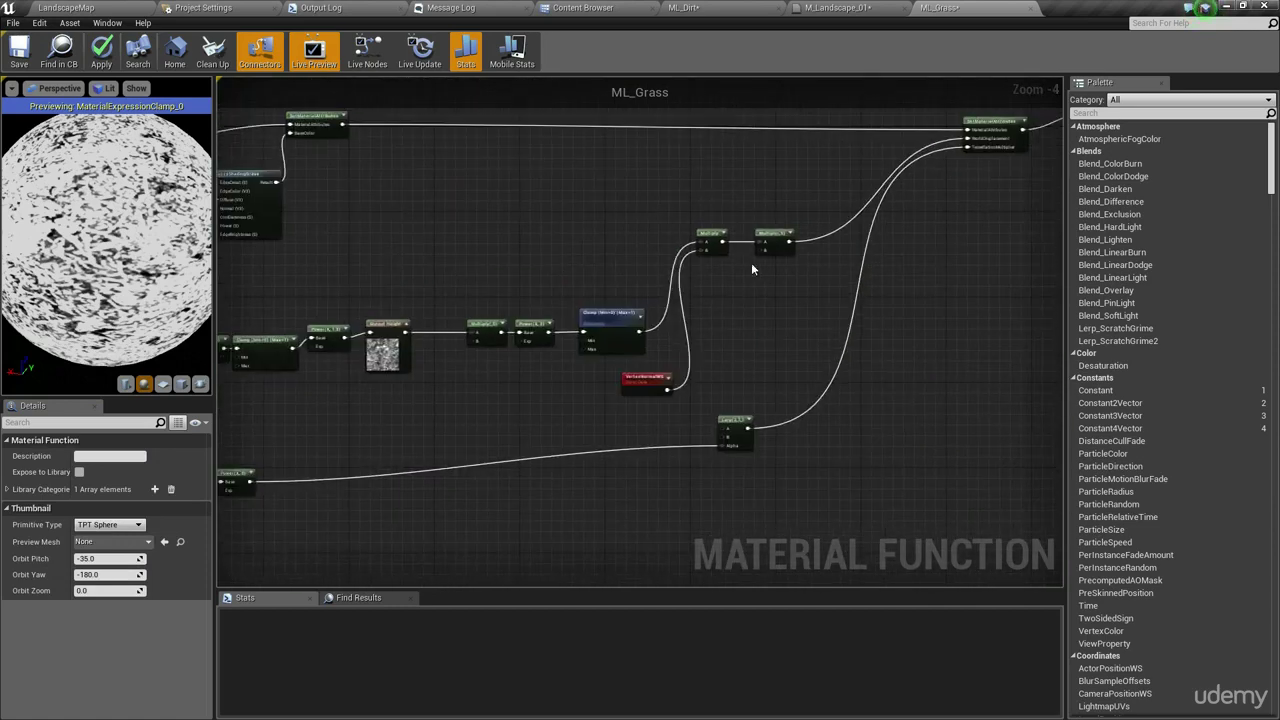
pyautogui.scroll(4, 753, 268)
pyautogui.click(790, 203)
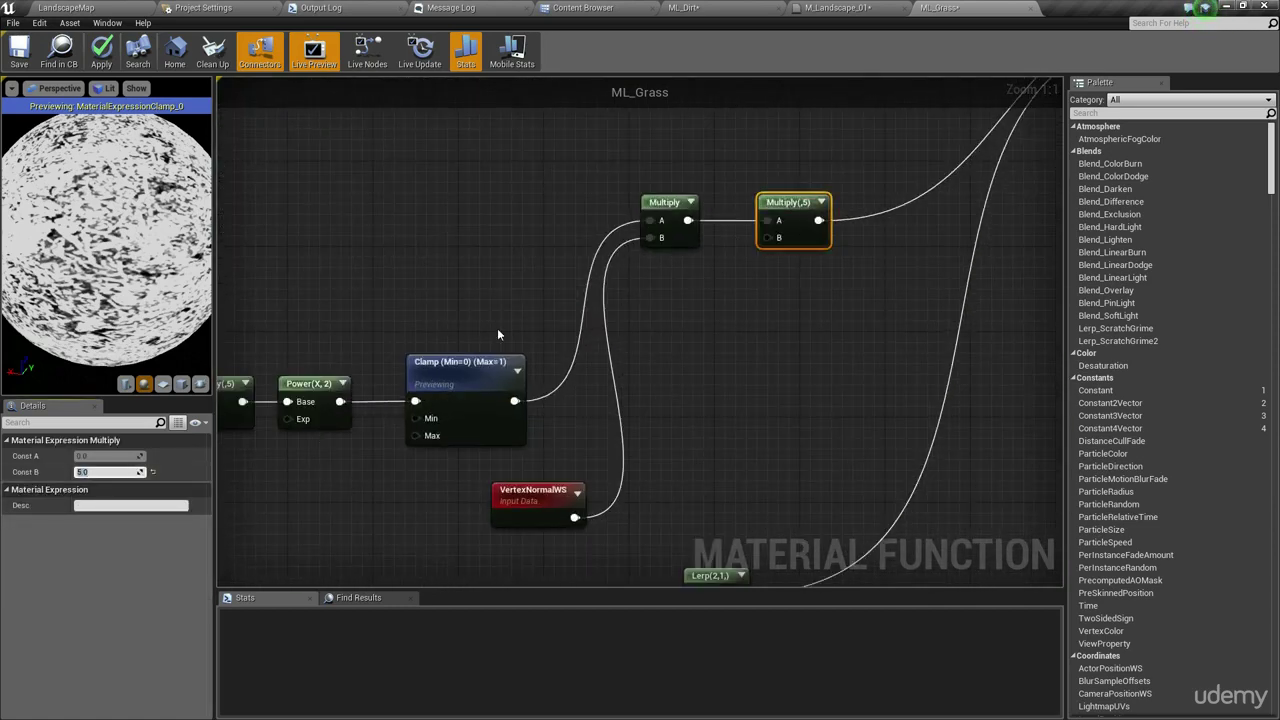
pyautogui.click(350, 229)
# Step: Connect Input CloseUVs to the UVs of both the grass colour and normal Texture Samples, and apply the changes to ML_Grass
pyautogui.scroll(-5, 589, 223)
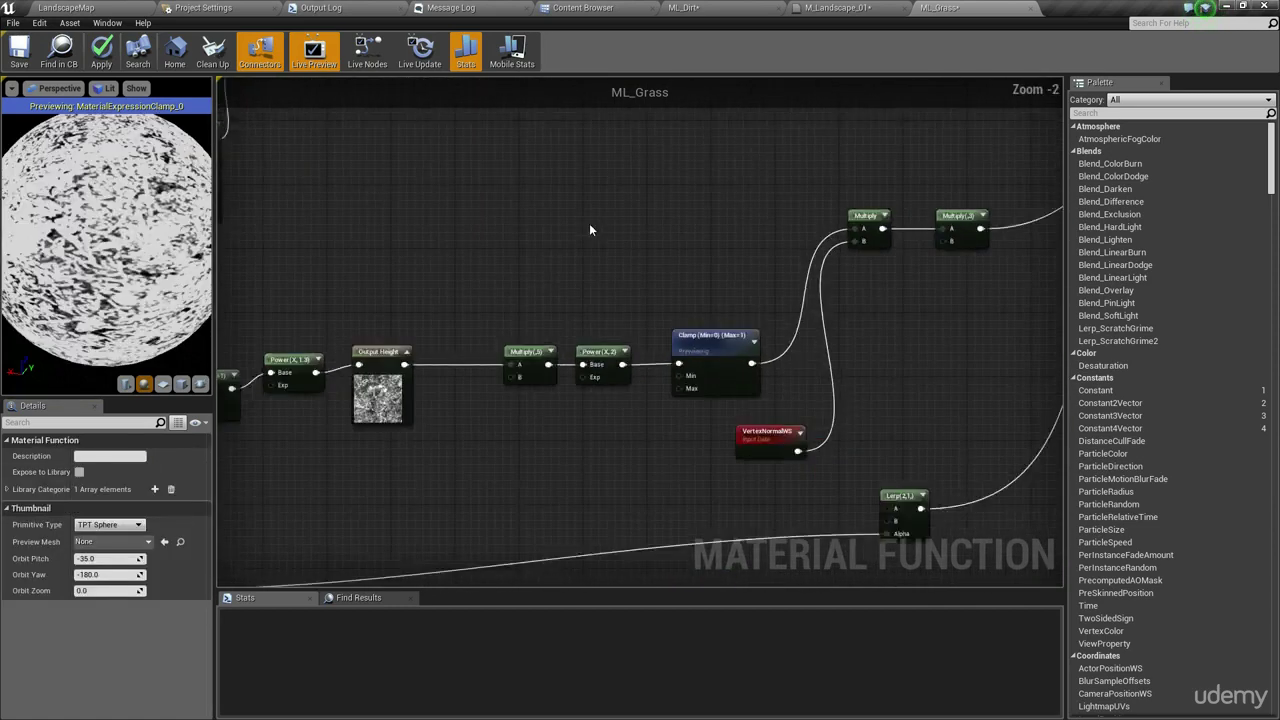
pyautogui.moveTo(335, 249); pyautogui.dragTo(838, 257, button='right')
pyautogui.scroll(5, 654, 160)
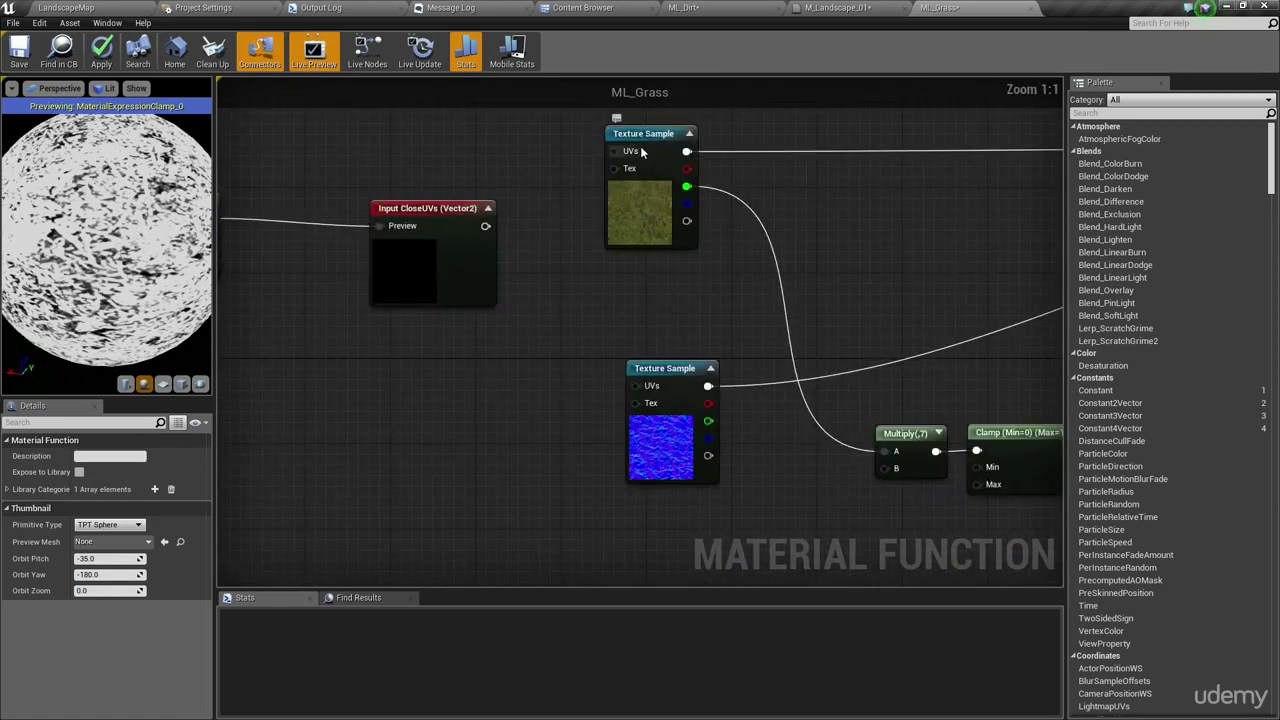
pyautogui.moveTo(615, 151); pyautogui.dragTo(636, 386)
pyautogui.click(103, 52)
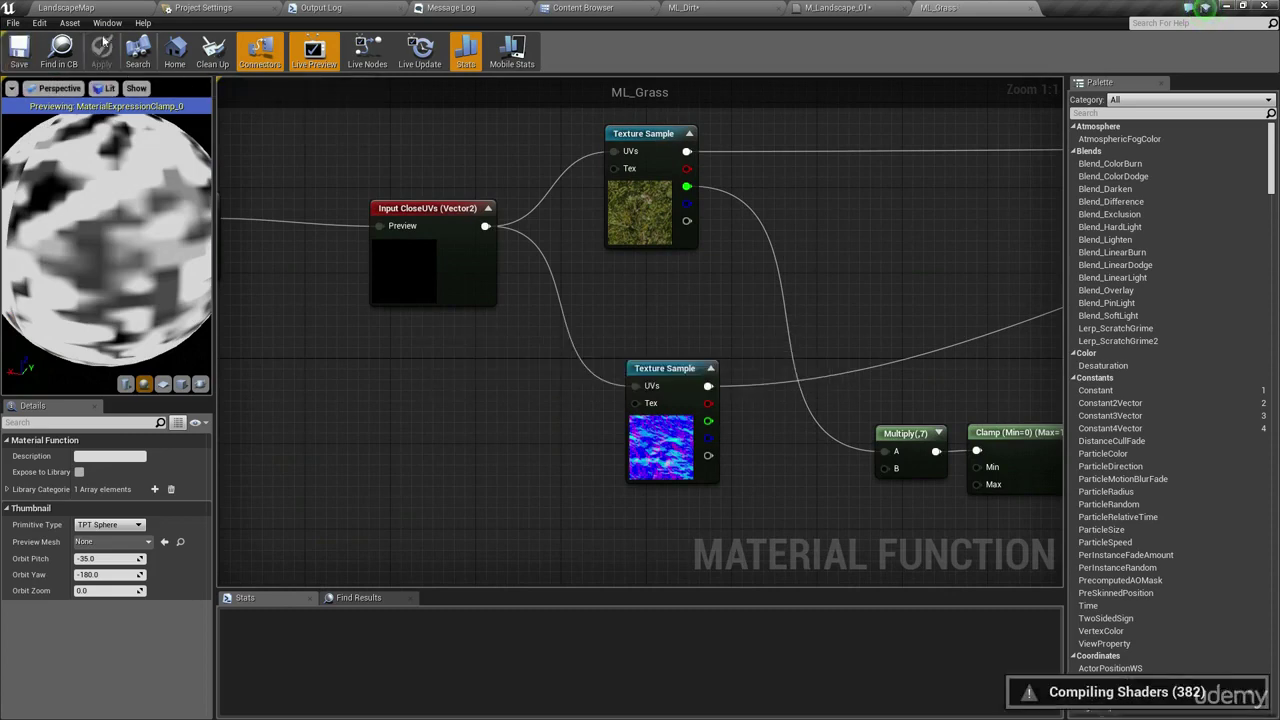
# Step: Inspect the grass displacement on the landscape in LandscapeMap, both close to the ground and towards the hills
pyautogui.click(66, 7)
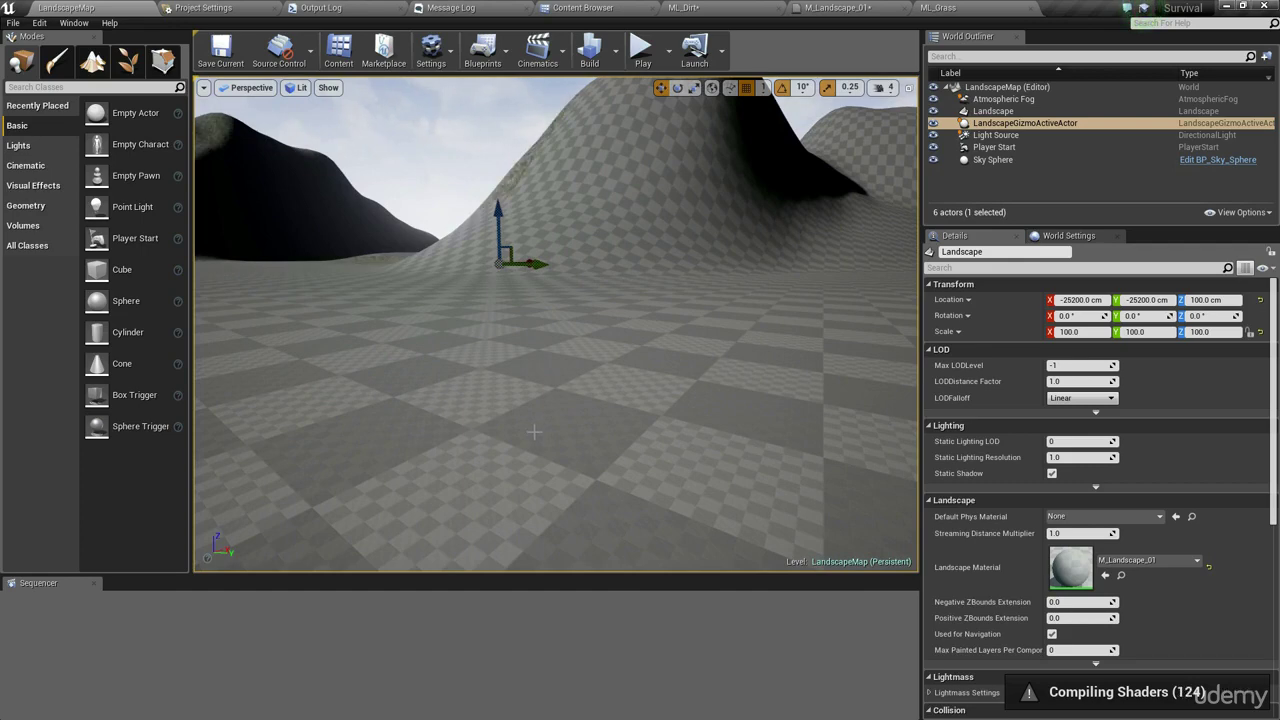
pyautogui.moveTo(564, 451); pyautogui.dragTo(435, 438, button='right')
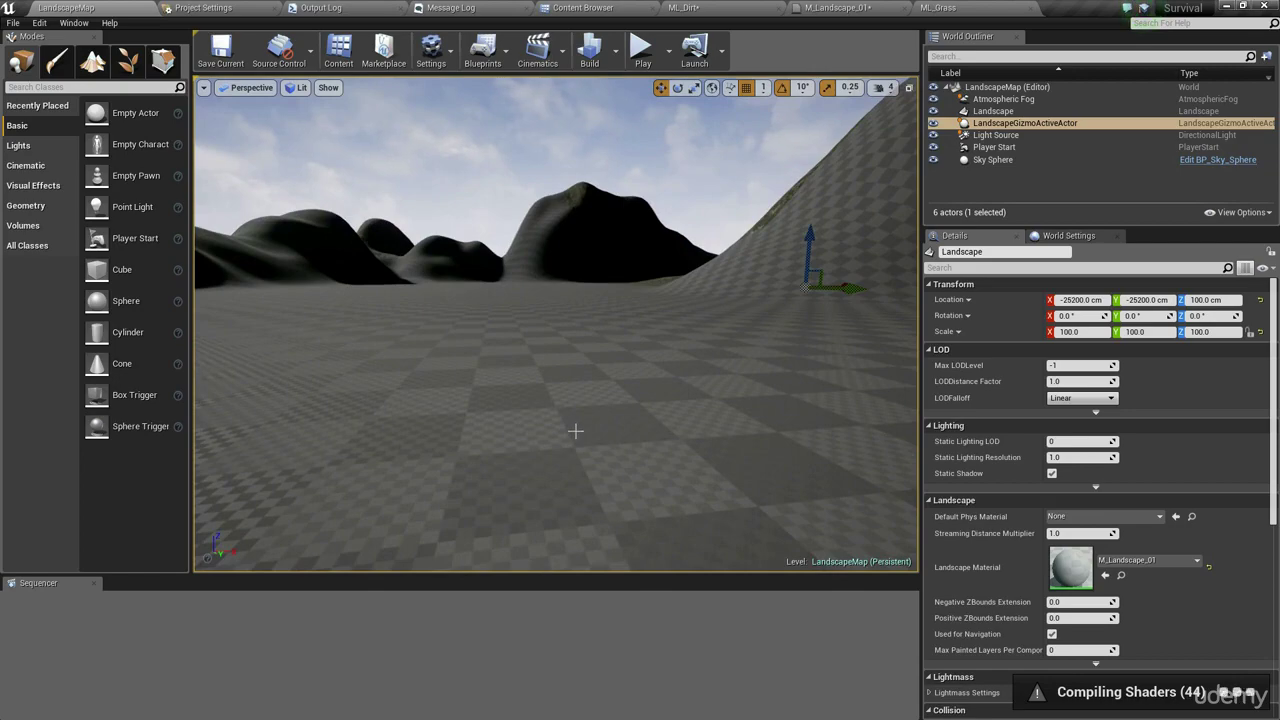
pyautogui.press('w')
pyautogui.moveTo(575, 431); pyautogui.dragTo(765, 385, button='right')
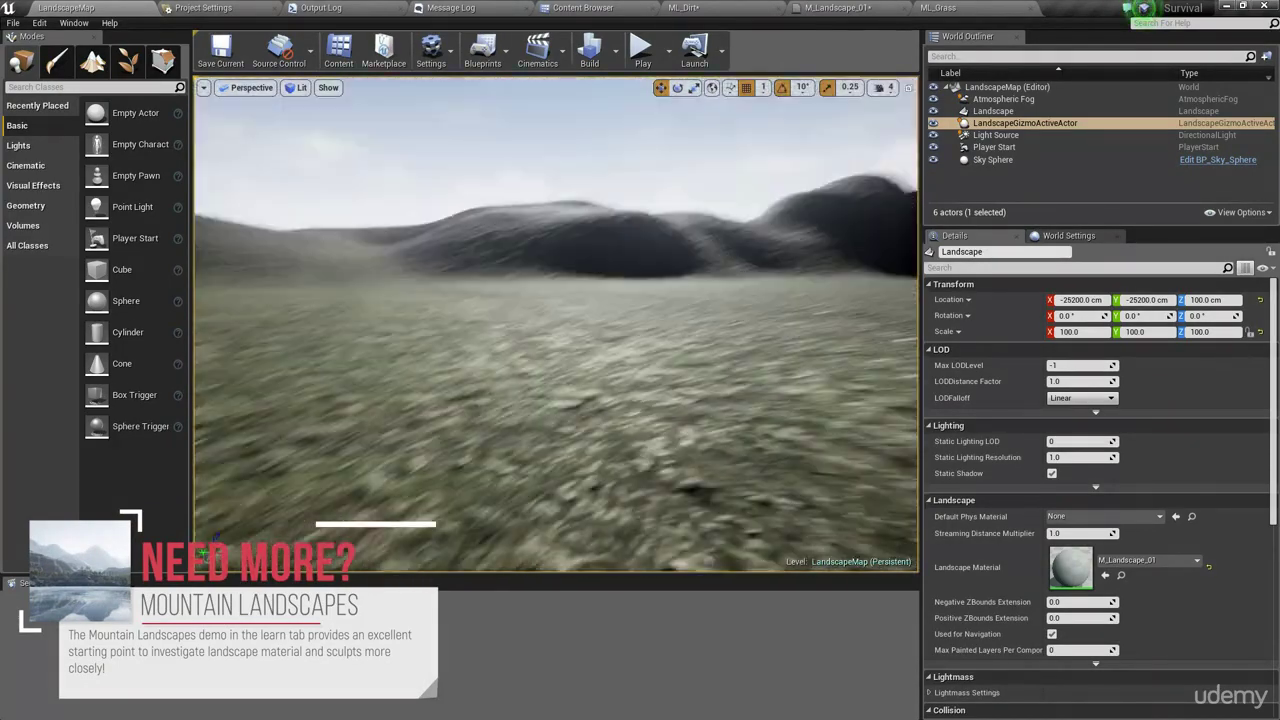
pyautogui.moveTo(637, 352); pyautogui.dragTo(672, 369, button='right')
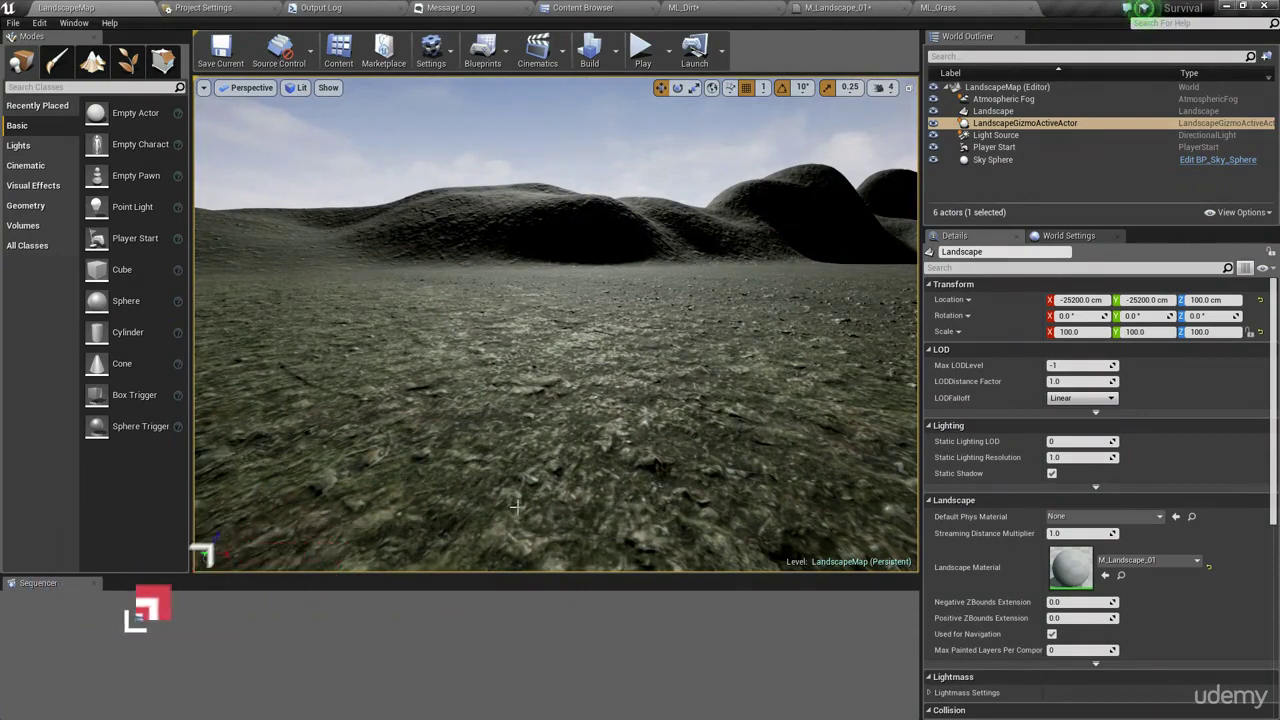
pyautogui.moveTo(571, 349); pyautogui.dragTo(474, 330, button='right')
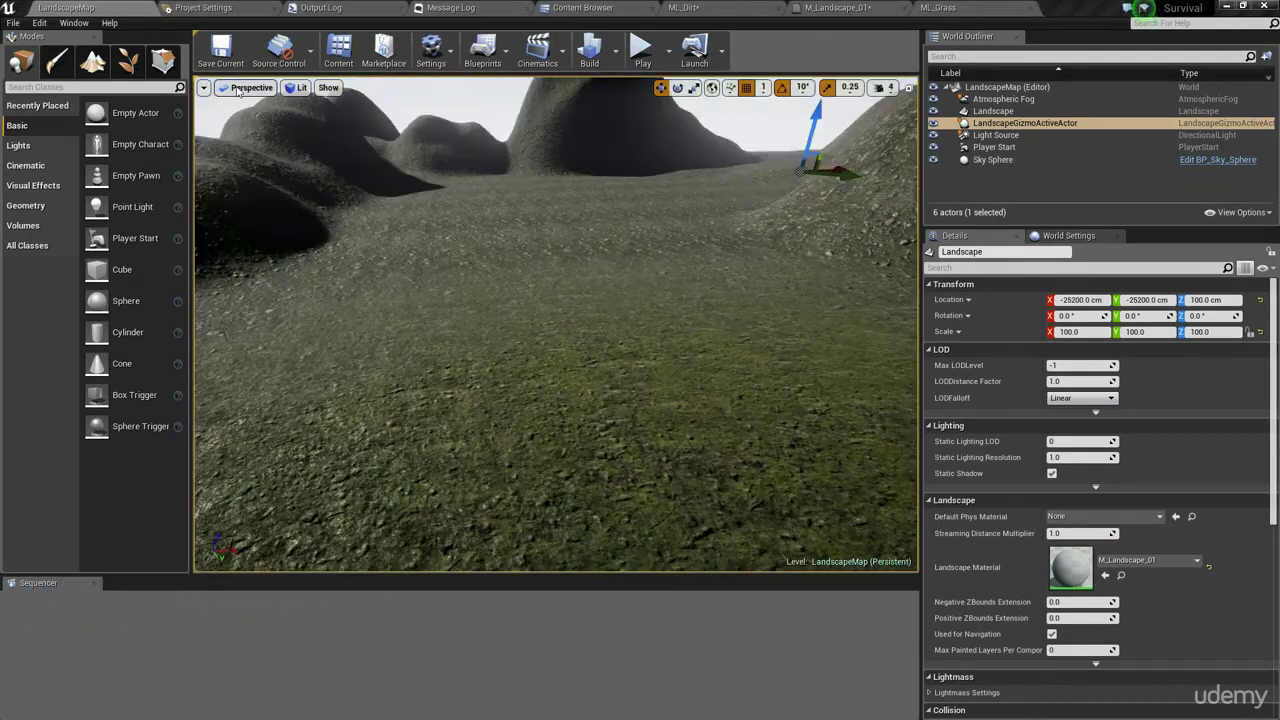